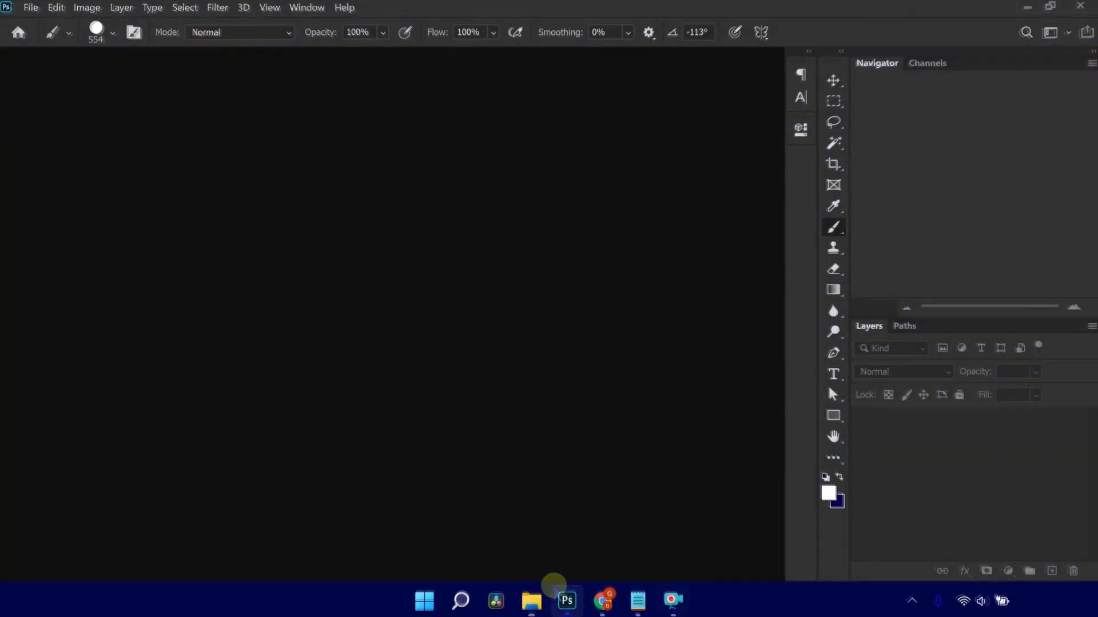
Import the brushes by dragging SG-Paint-Brush-Strokes.abr from the New lesson folder onto Photoshop
left_click(533, 599)
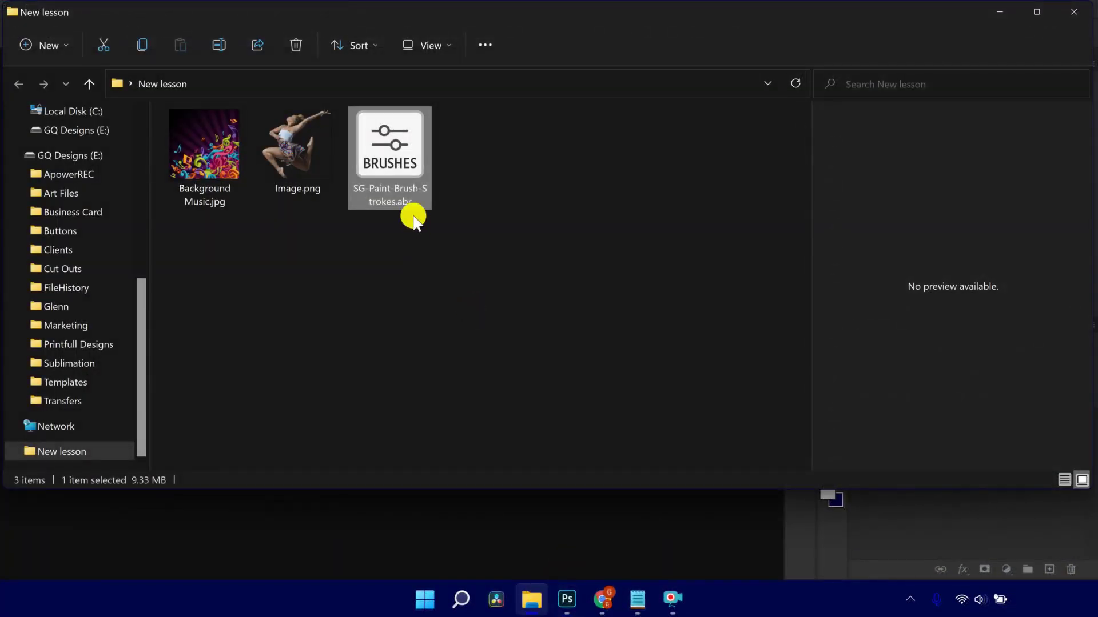
mouse_move(399, 147)
left_mouse_down()
mouse_move(428, 319)
mouse_move(373, 515)
left_mouse_up()
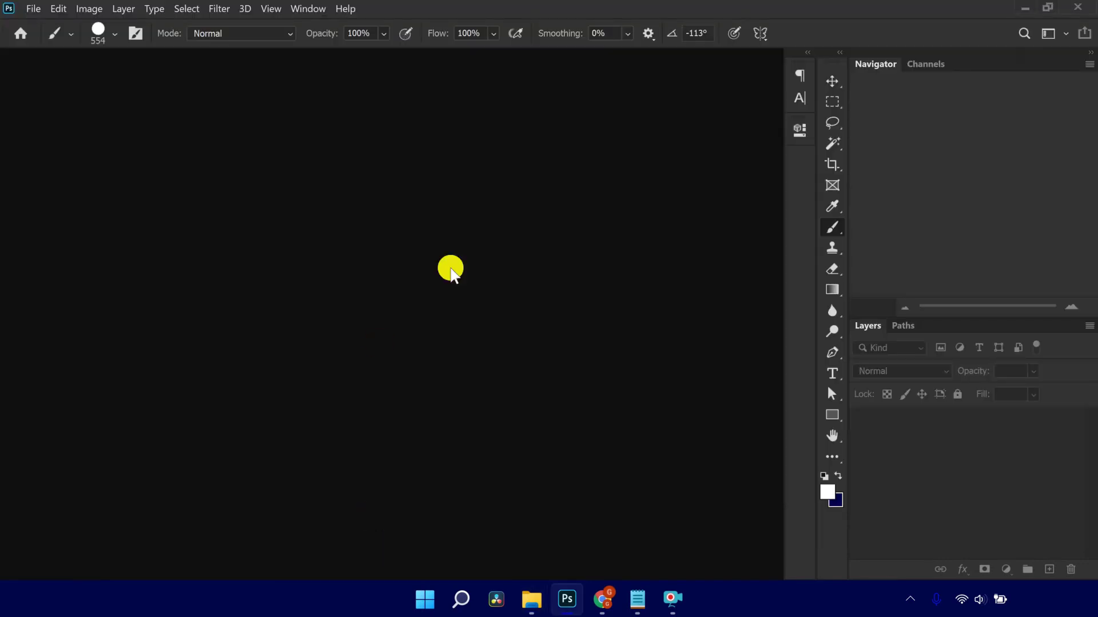
Create an 8.5 × 11 in, 200 ppi document with the custom grey background
left_click(33, 9)
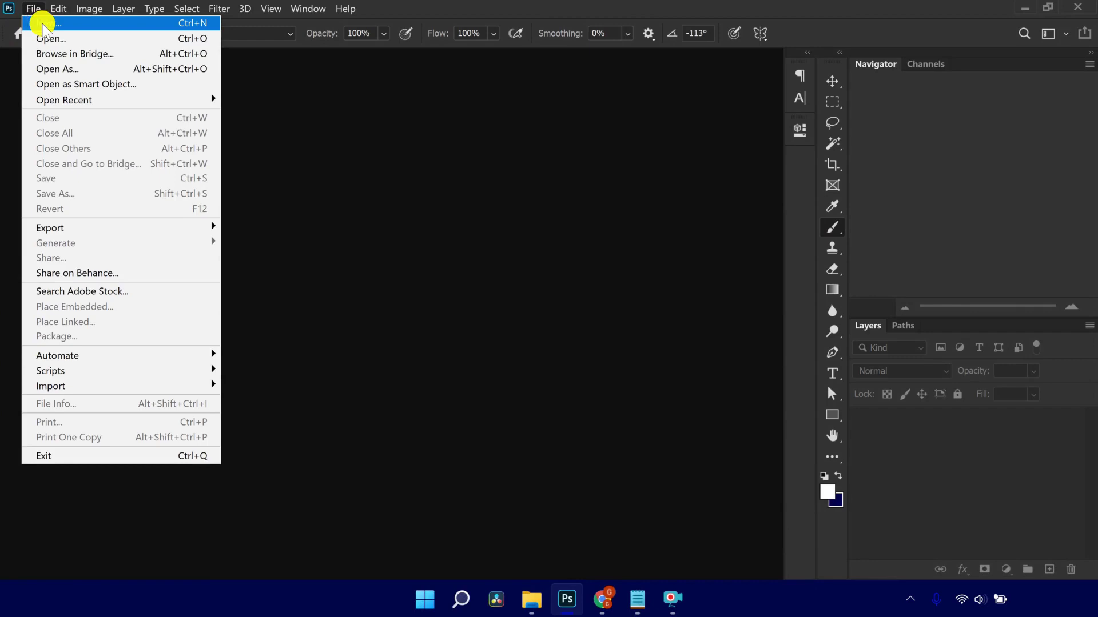
left_click(39, 23)
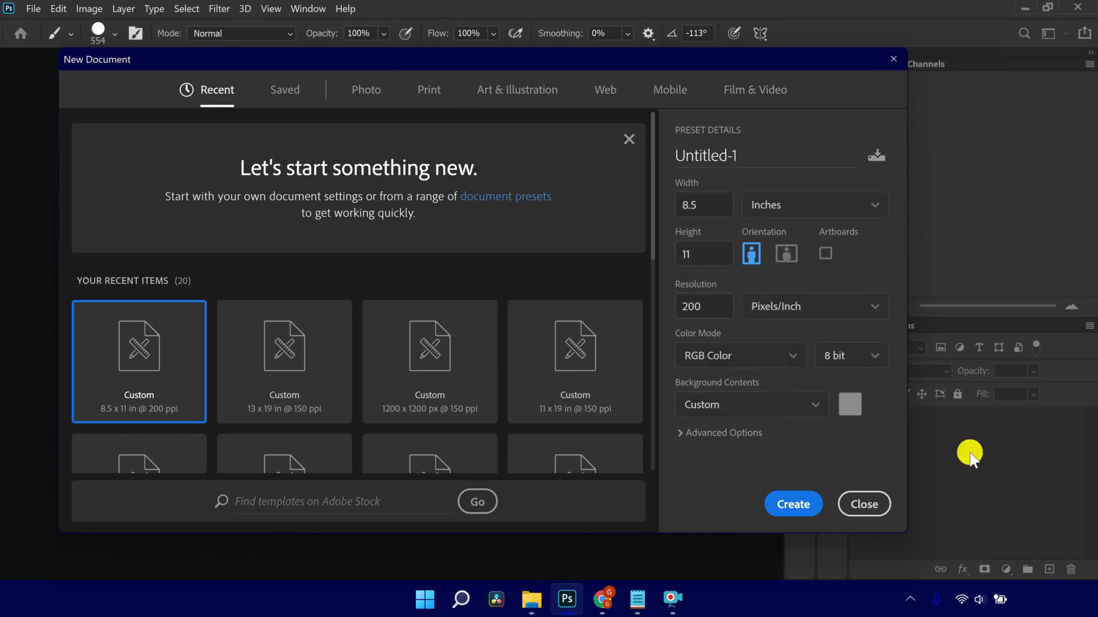
left_click(791, 504)
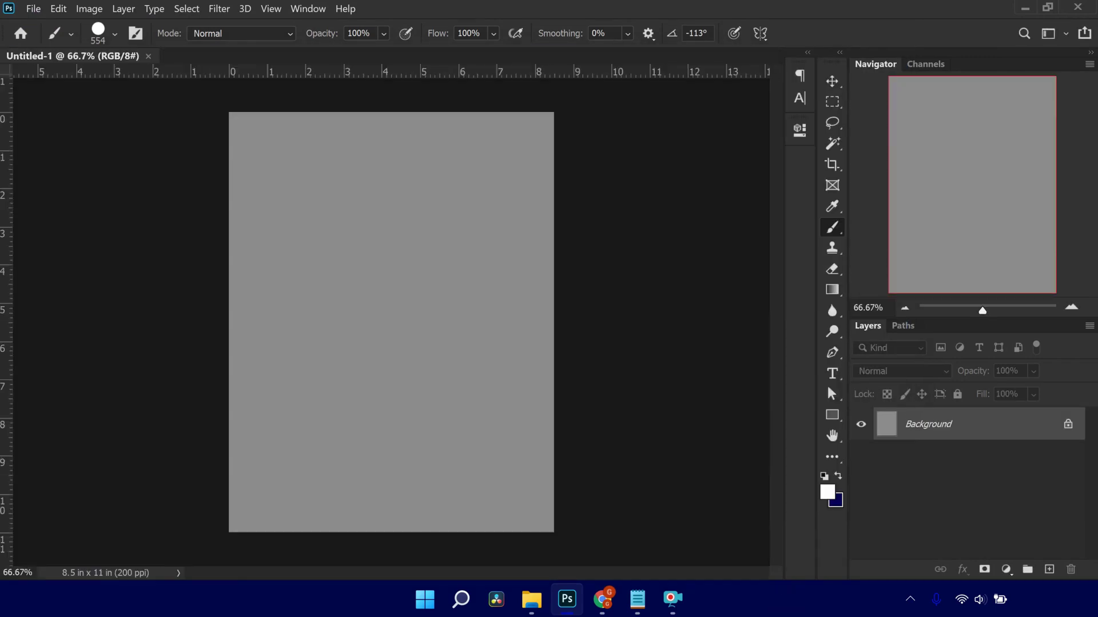
Place Background Music.jpg on the page and scale it up to fill the 8.5 × 11 page
left_click(528, 605)
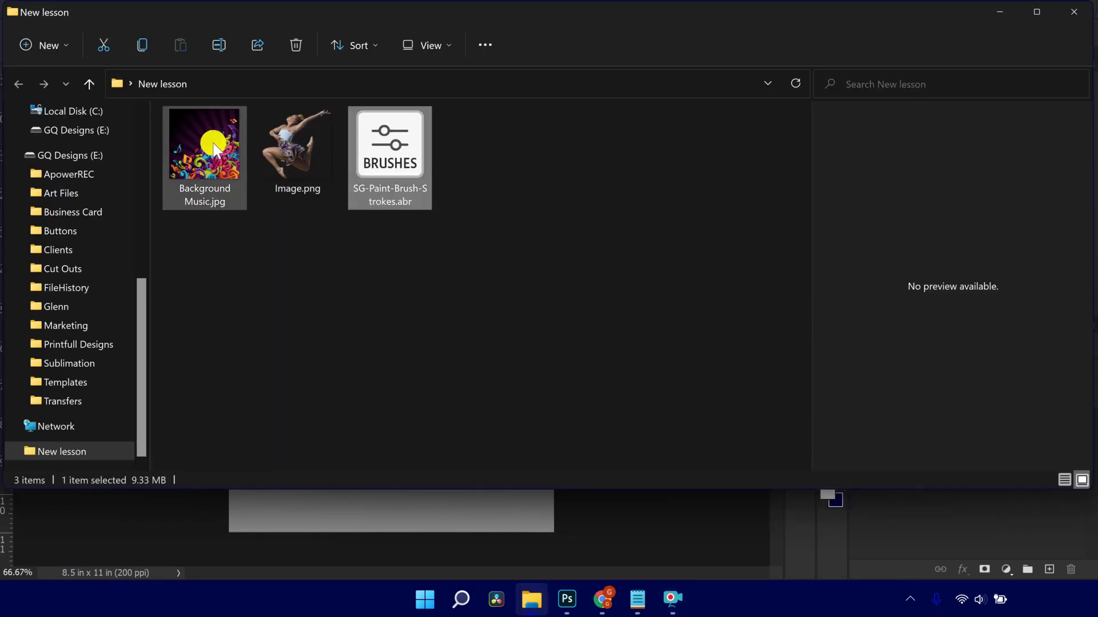
left_click_drag(214, 150, 362, 505)
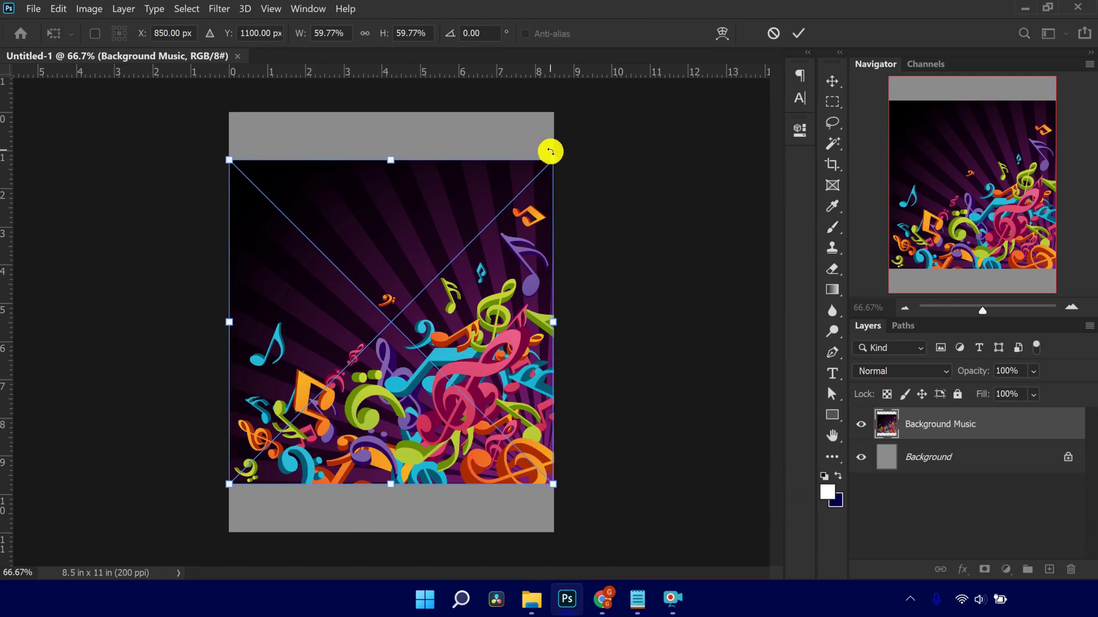
left_click_drag(553, 161, 604, 112)
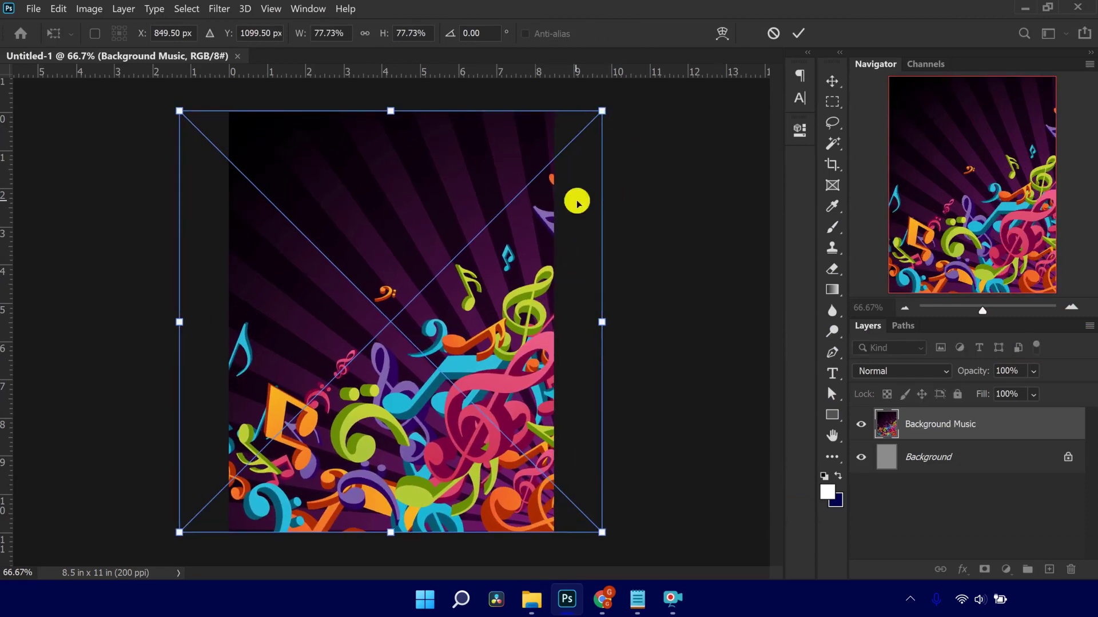
left_click_drag(505, 264, 452, 264)
key("Return")
key("w")
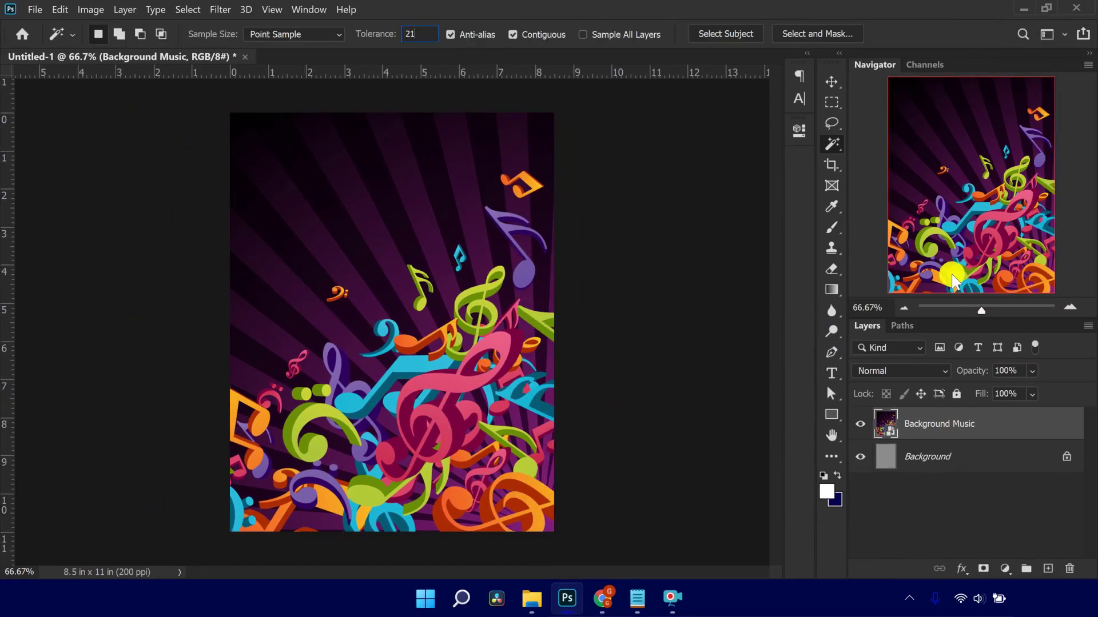
Magic-wand select the pink treble clef and its lower lobes, then zoom to 200%
left_click(454, 380)
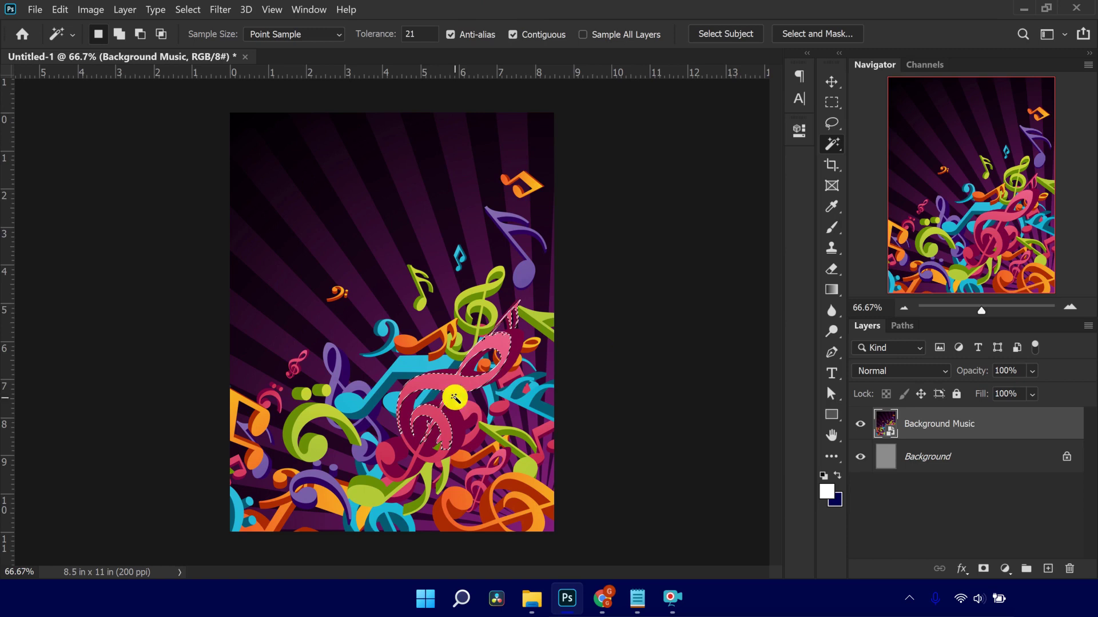
left_click(453, 416, "shift")
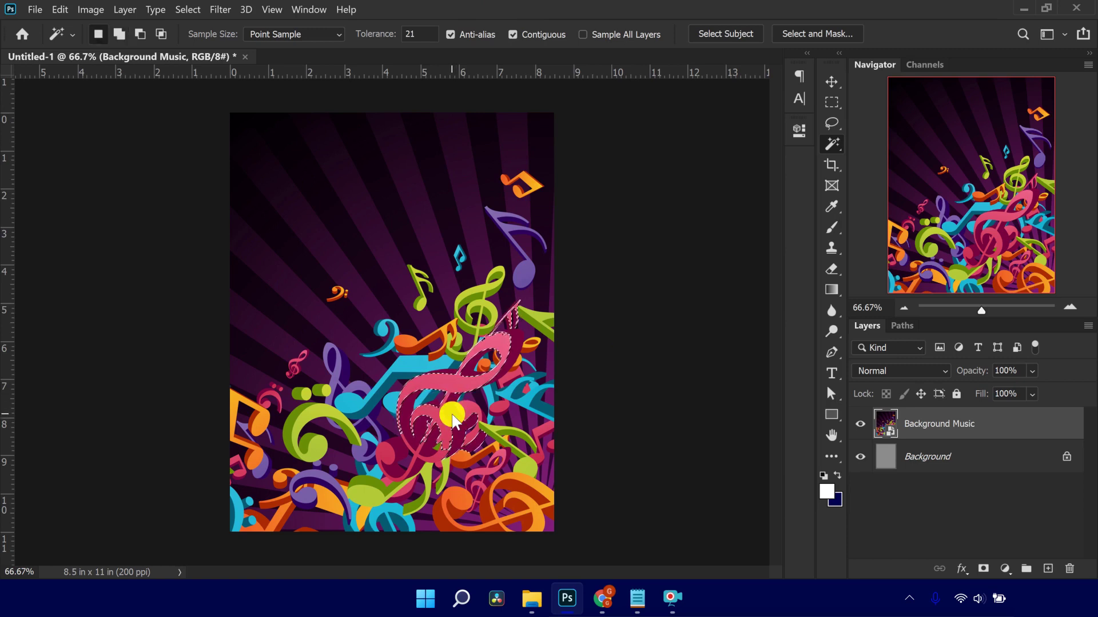
left_click(437, 459, "shift")
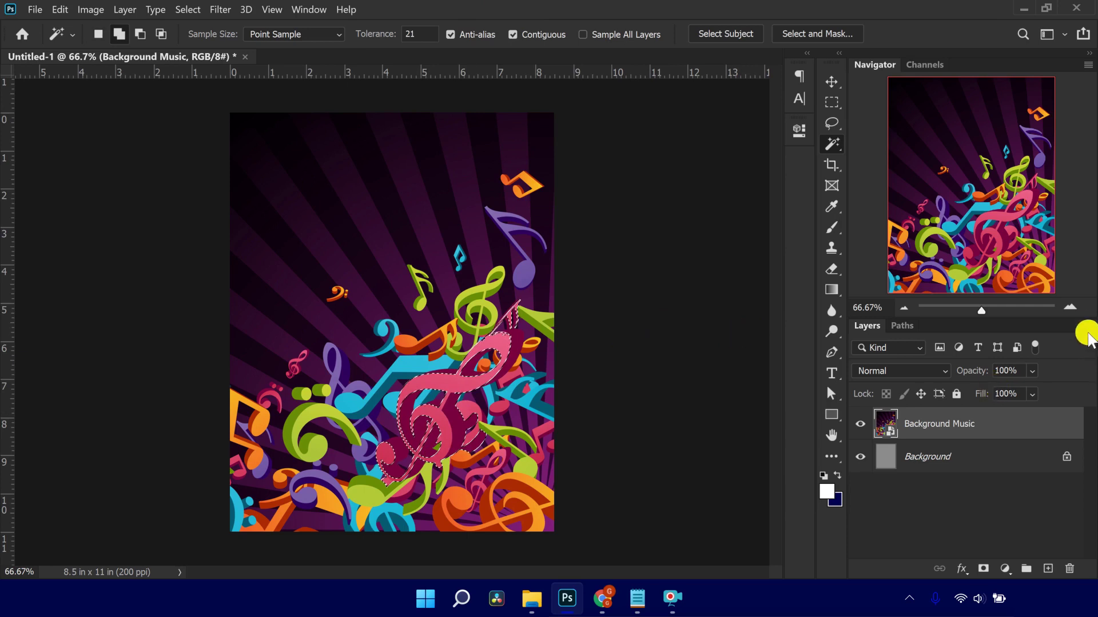
left_click(1069, 307)
left_click(1069, 307)
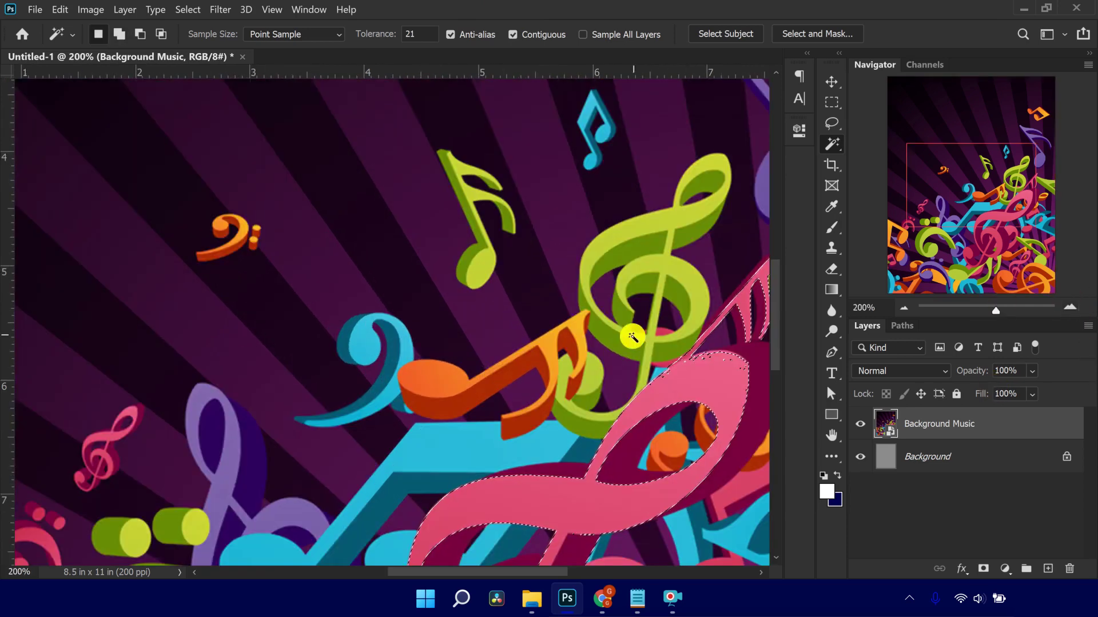
left_click_drag(632, 337, 398, 172)
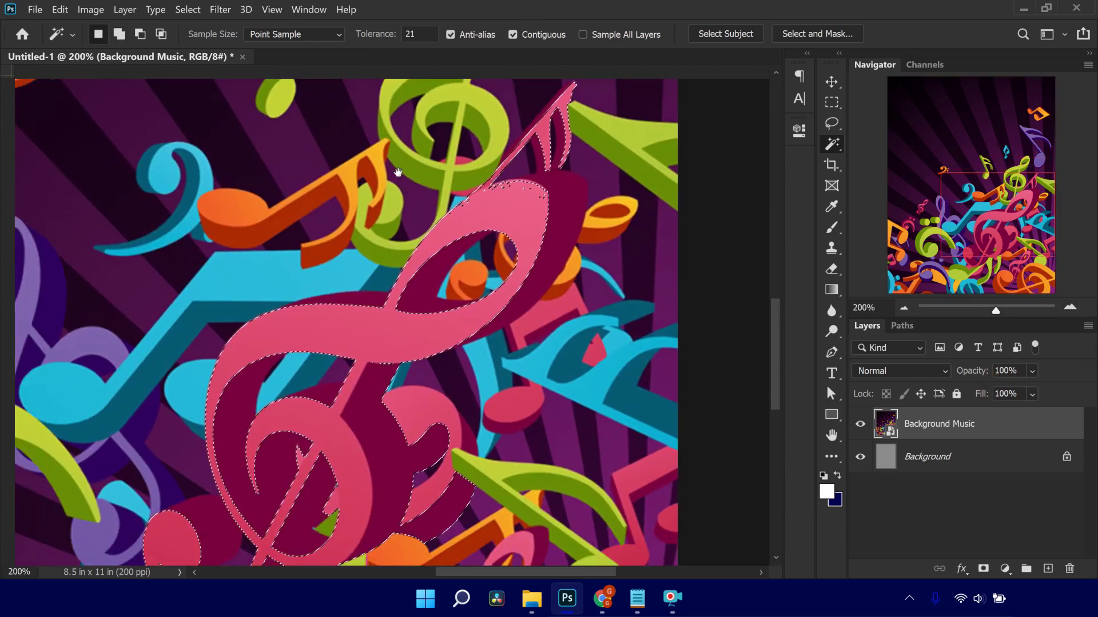
Add the clef's dark maroon edges, stem and loop areas to the selection
left_click(423, 294, "shift")
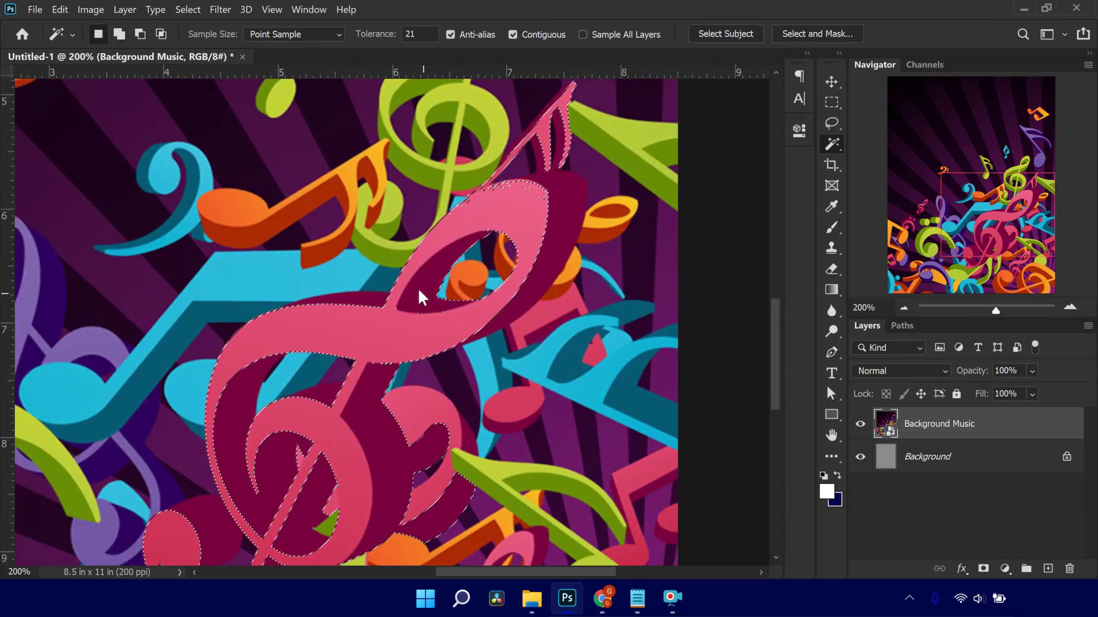
left_click(360, 305, "shift")
left_click(391, 313, "shift")
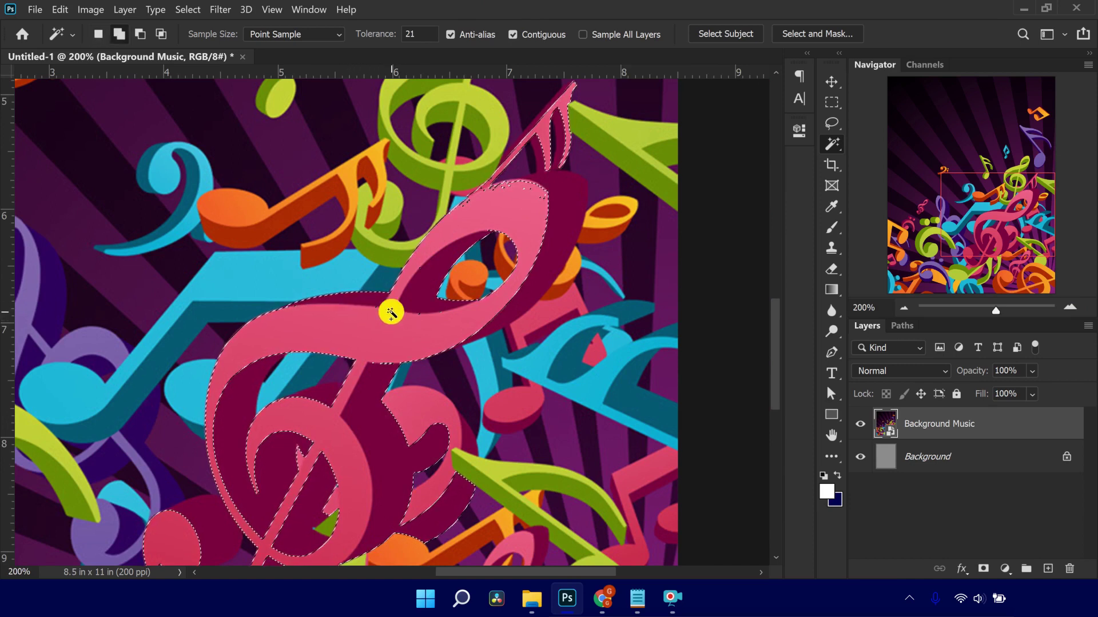
left_click(398, 313, "shift")
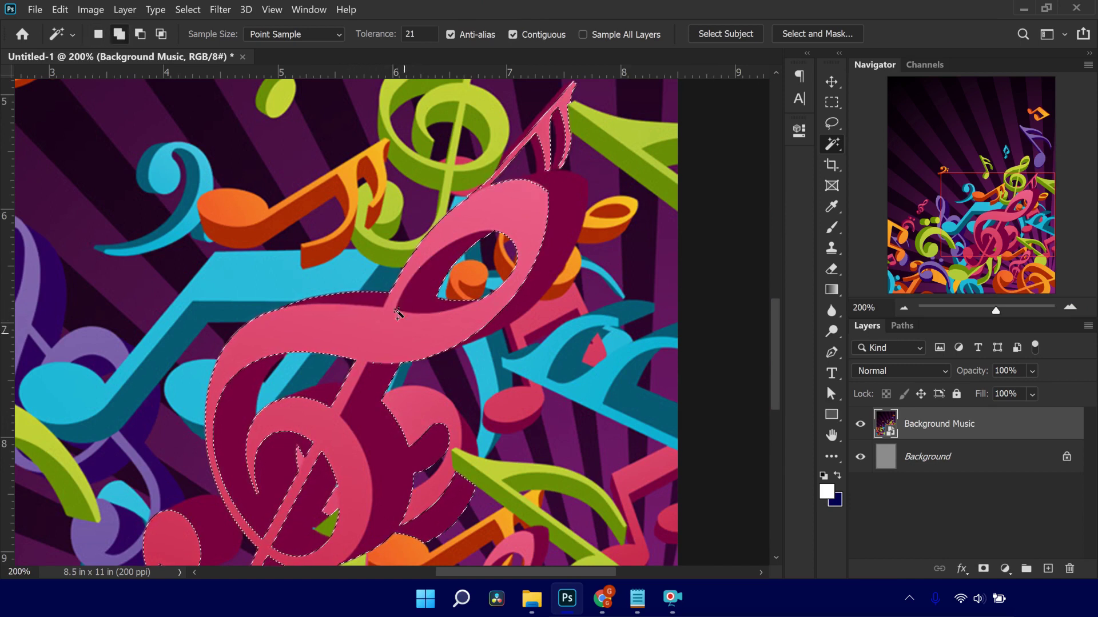
left_click(381, 372, "shift")
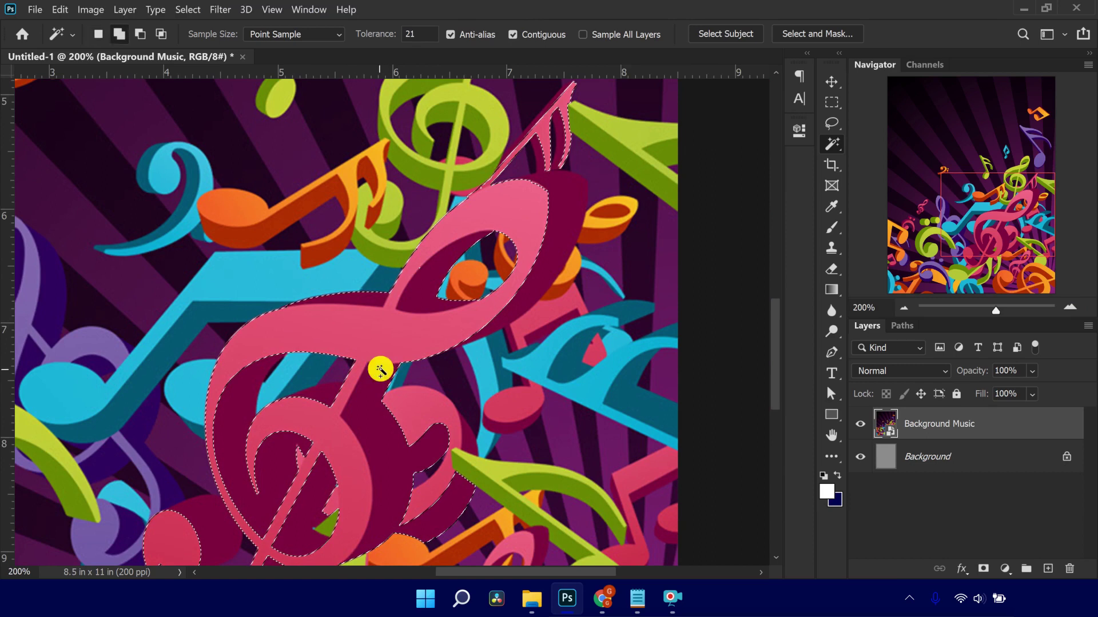
left_click(325, 394, "shift")
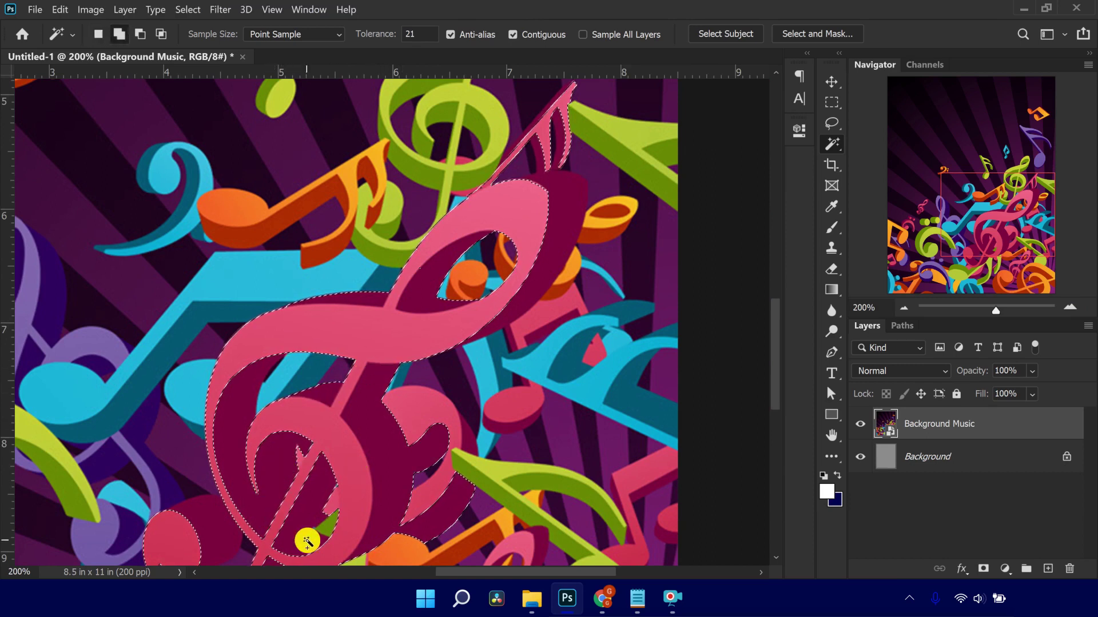
left_click(564, 206, "shift")
left_click(413, 356, "shift")
left_click(400, 449, "shift")
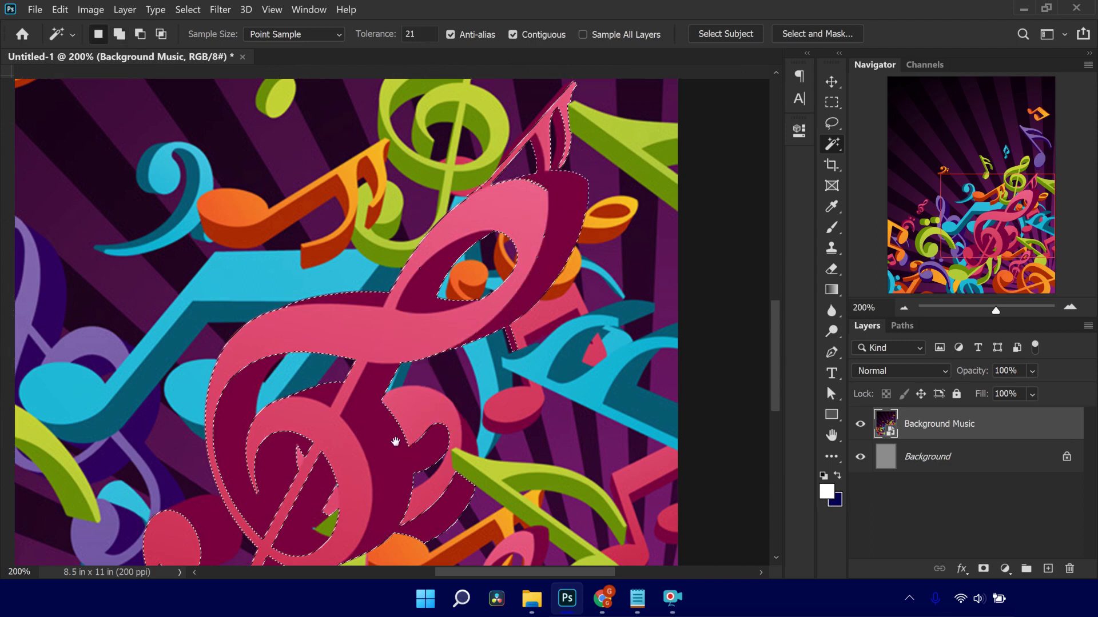
left_click_drag(392, 441, 520, 277)
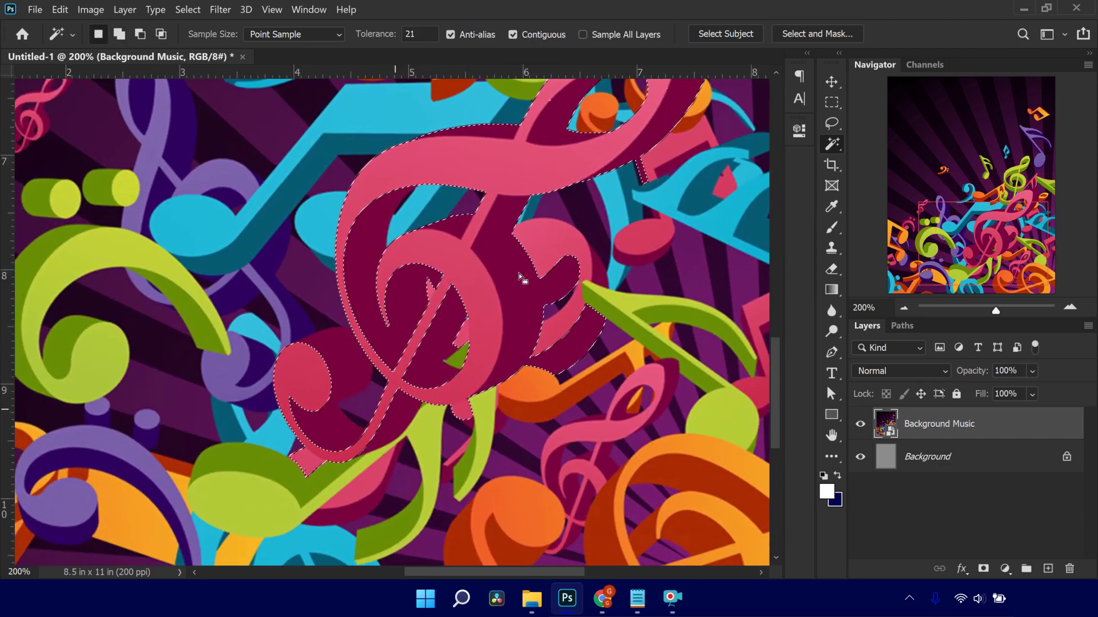
left_click(329, 424, "shift")
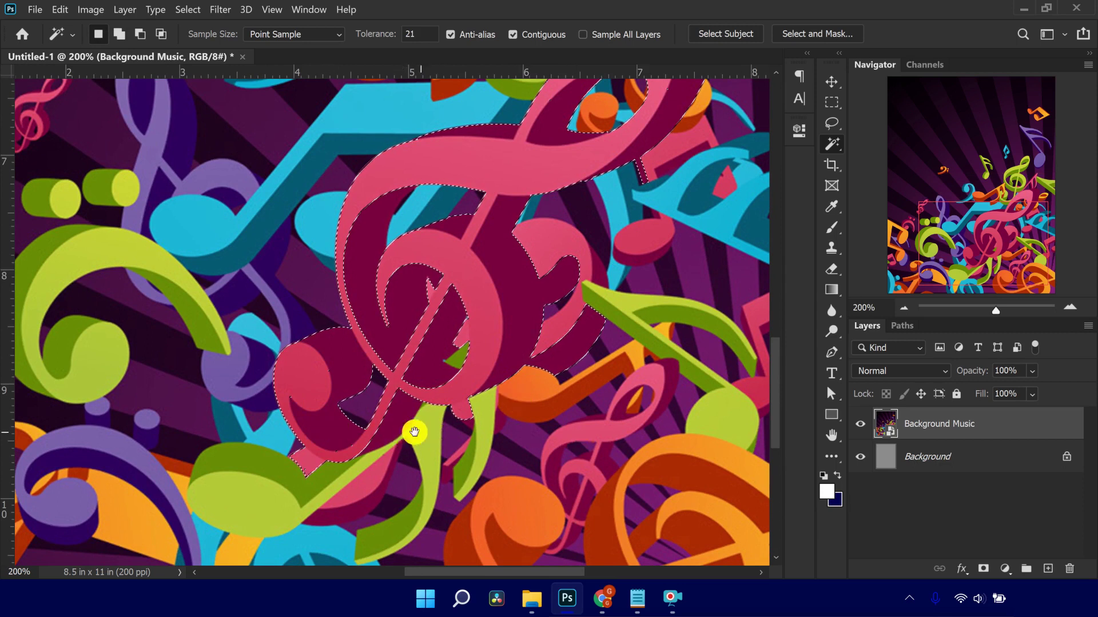
Add the lime bass clef with its dark-green curl and the two lime cylinders
left_click_drag(318, 404, 588, 429)
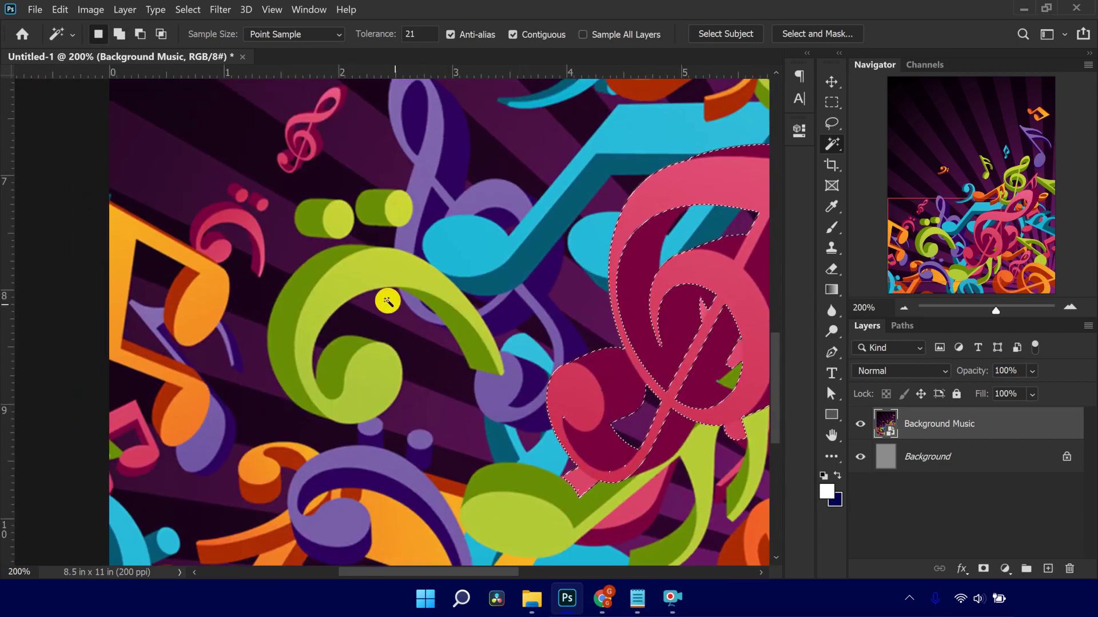
left_click(362, 274, "shift")
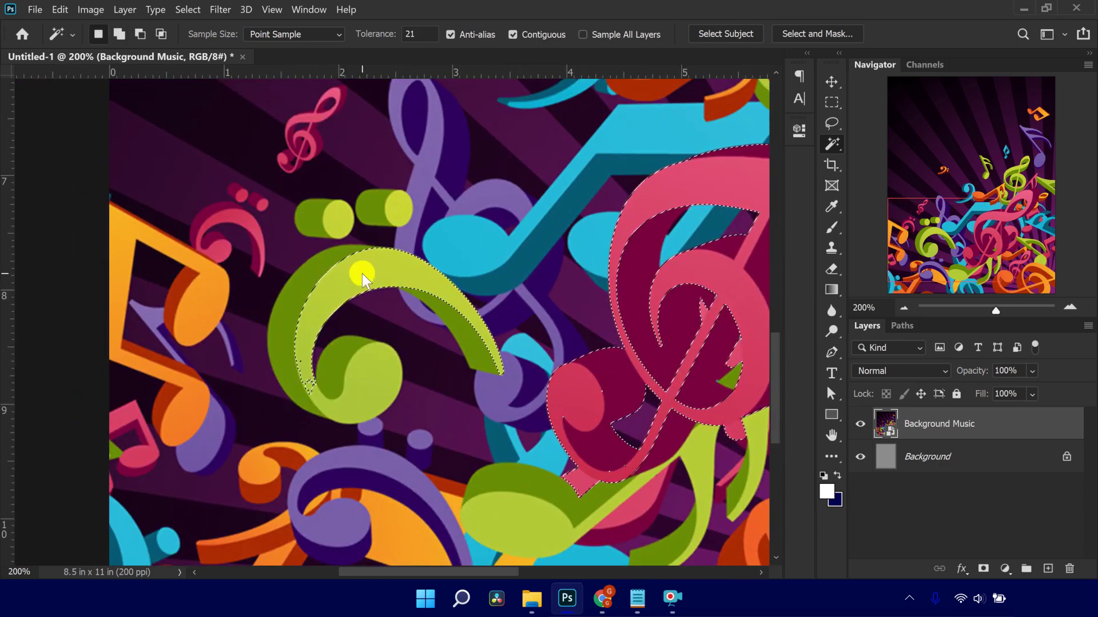
left_click(362, 377, "shift")
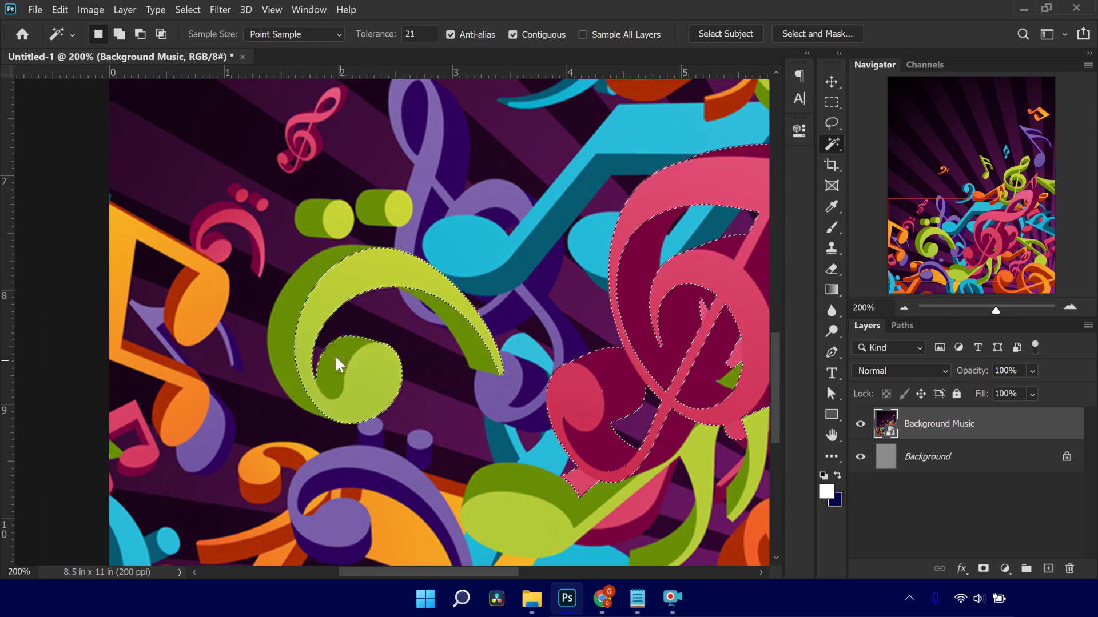
left_click(297, 281, "shift")
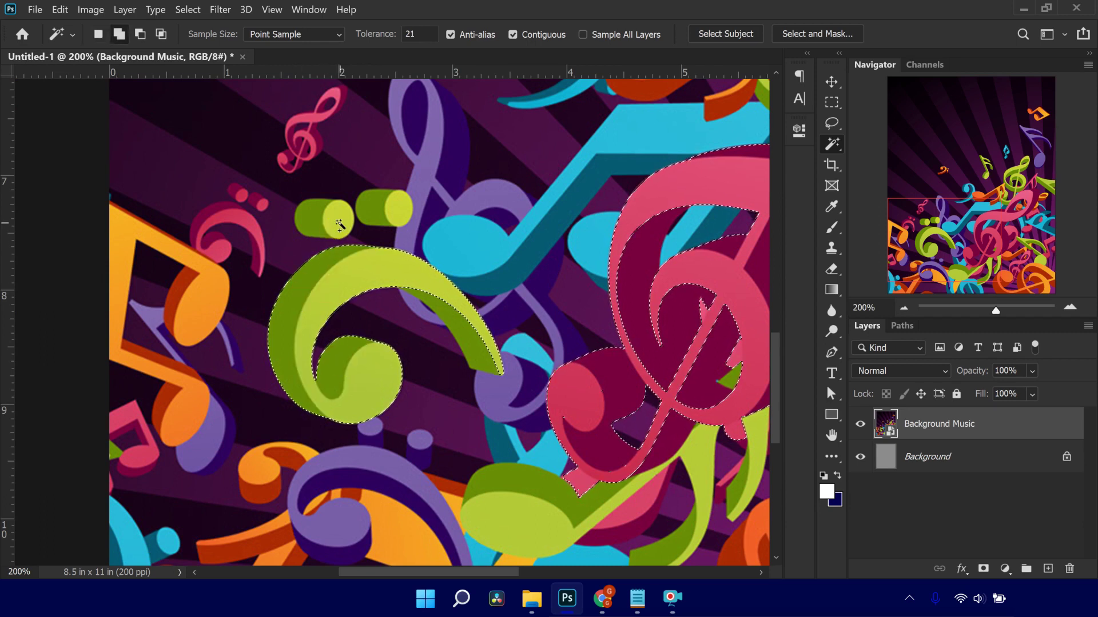
left_click(317, 227)
left_click(392, 209, "shift")
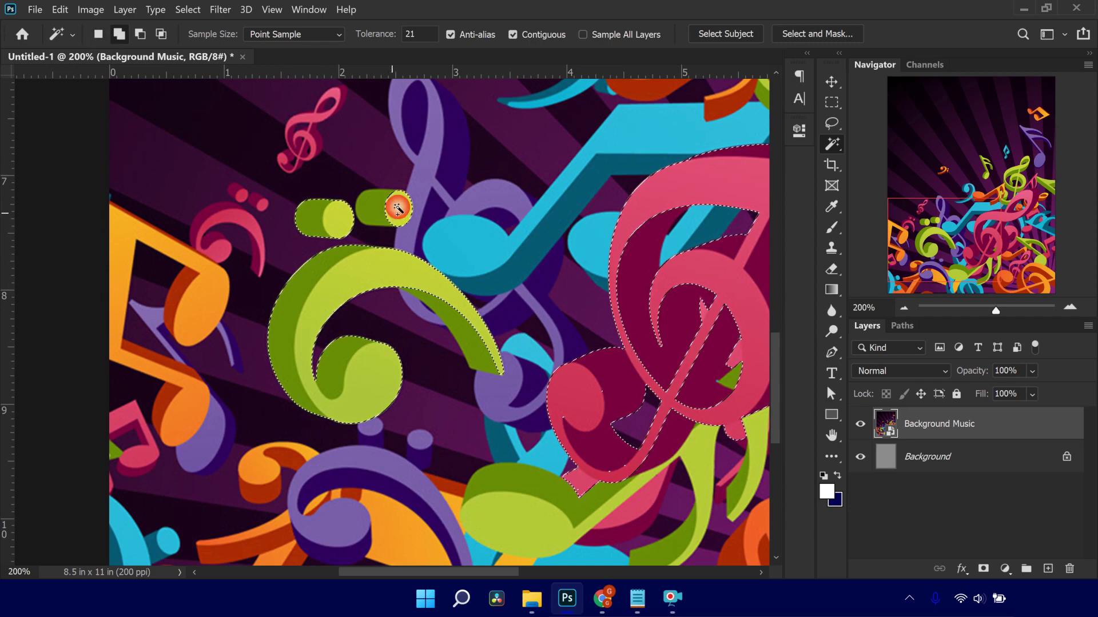
left_click(457, 347, "shift")
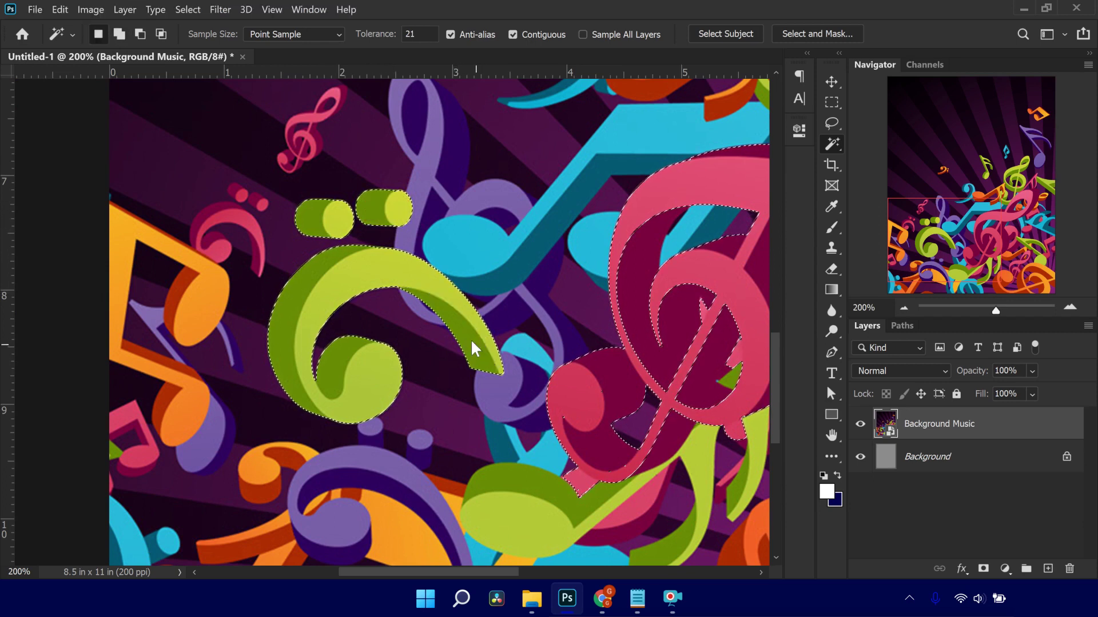
left_click(369, 263)
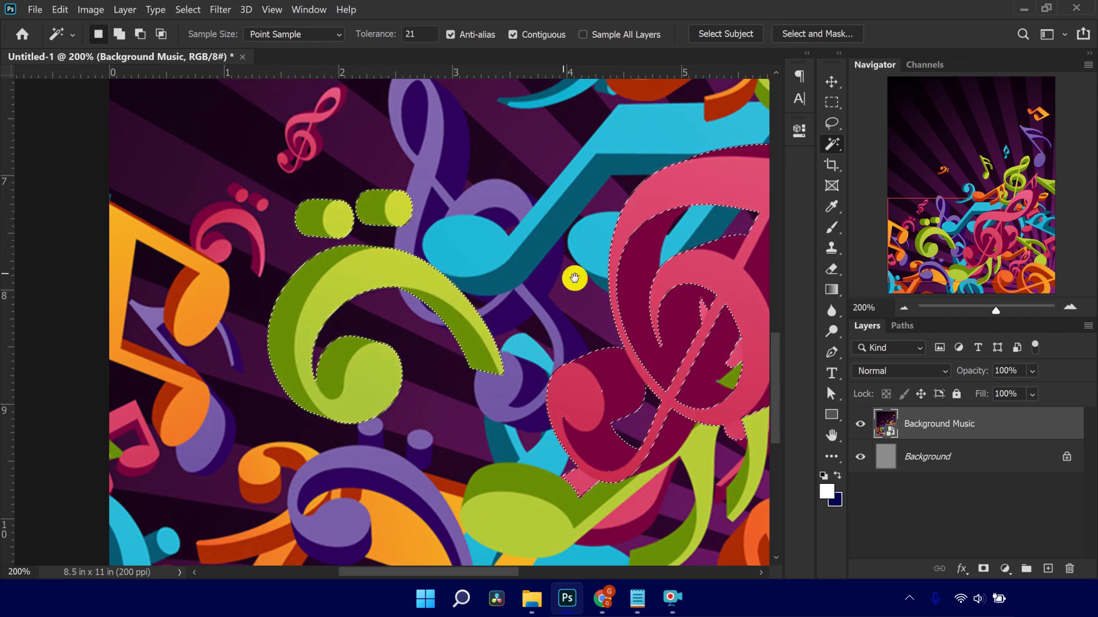
left_click_drag(574, 278, 559, 495)
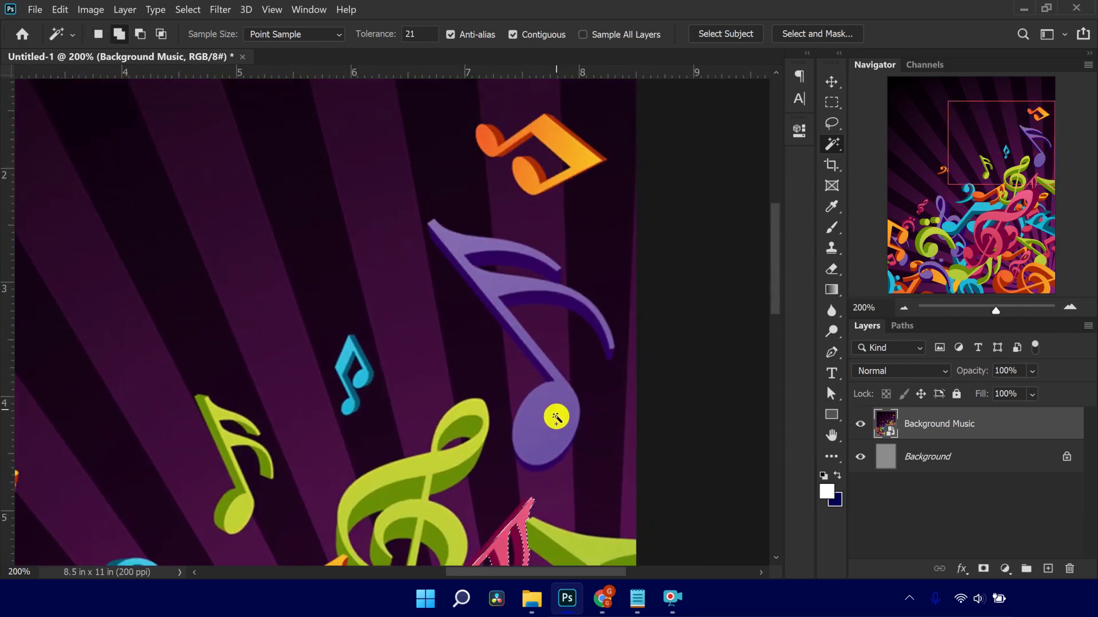
Add every part of the orange note, its heads, beam and joints, to the selection
left_click(571, 167, "shift")
left_click(531, 179, "shift")
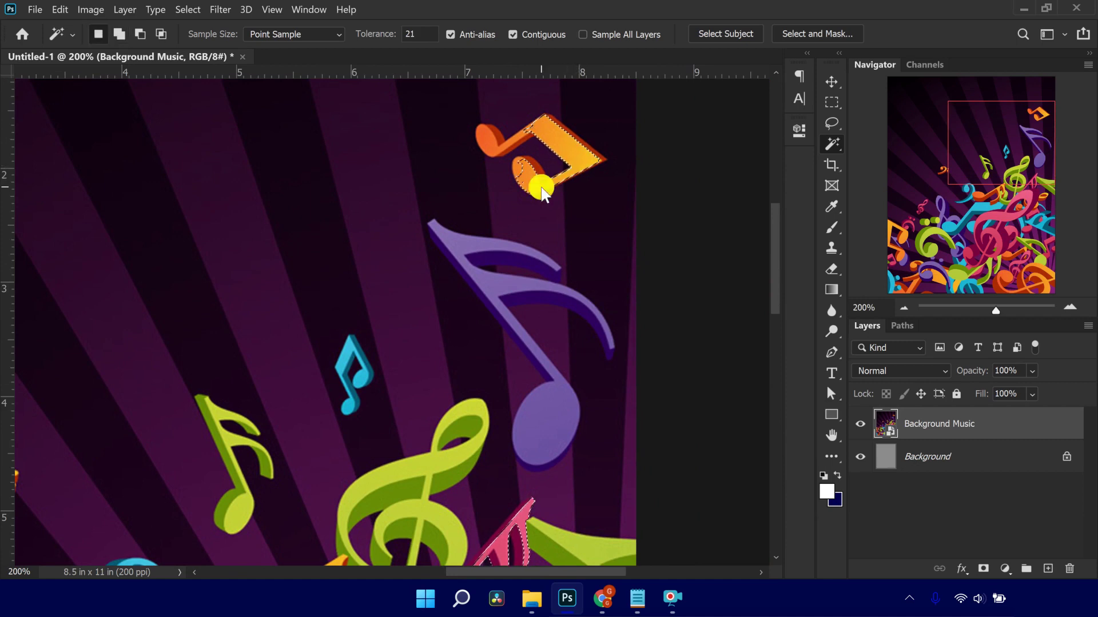
left_click(519, 172)
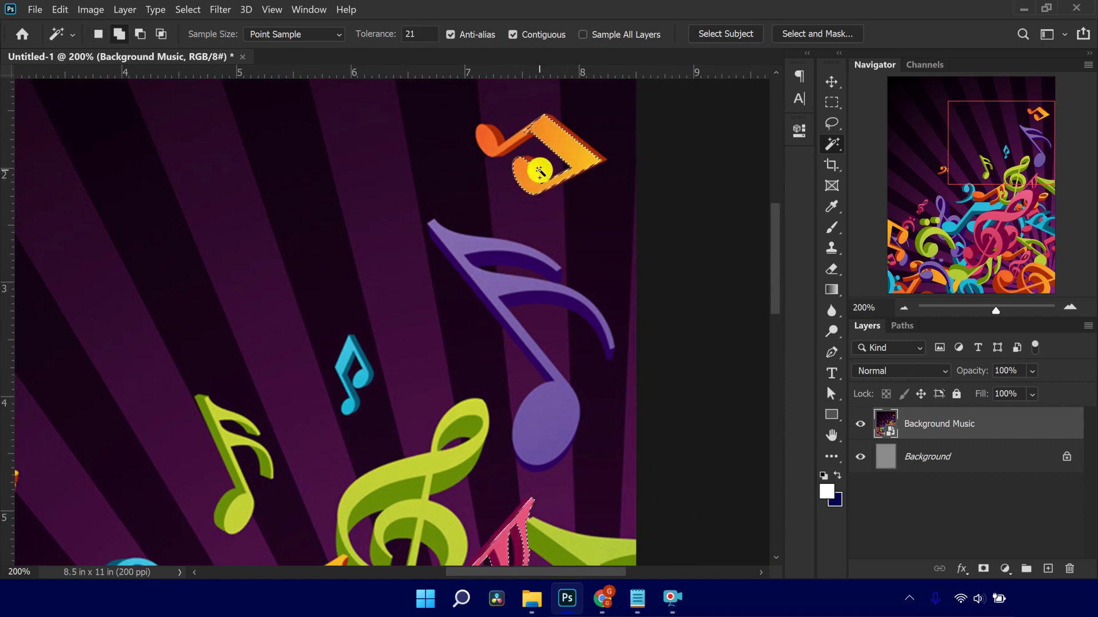
left_click(540, 191)
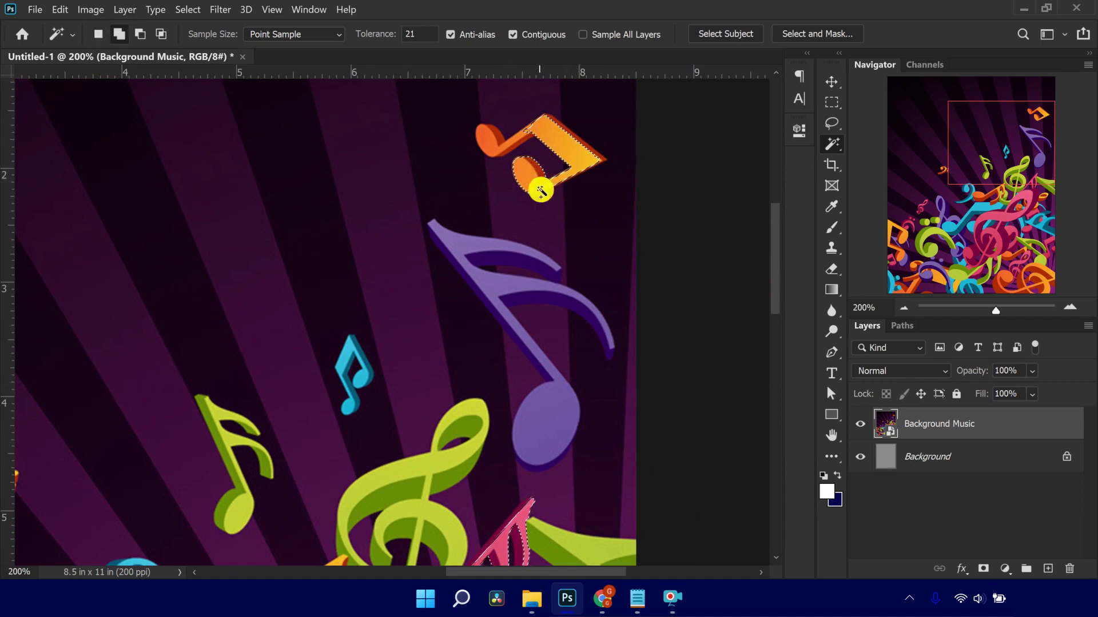
left_click(595, 158)
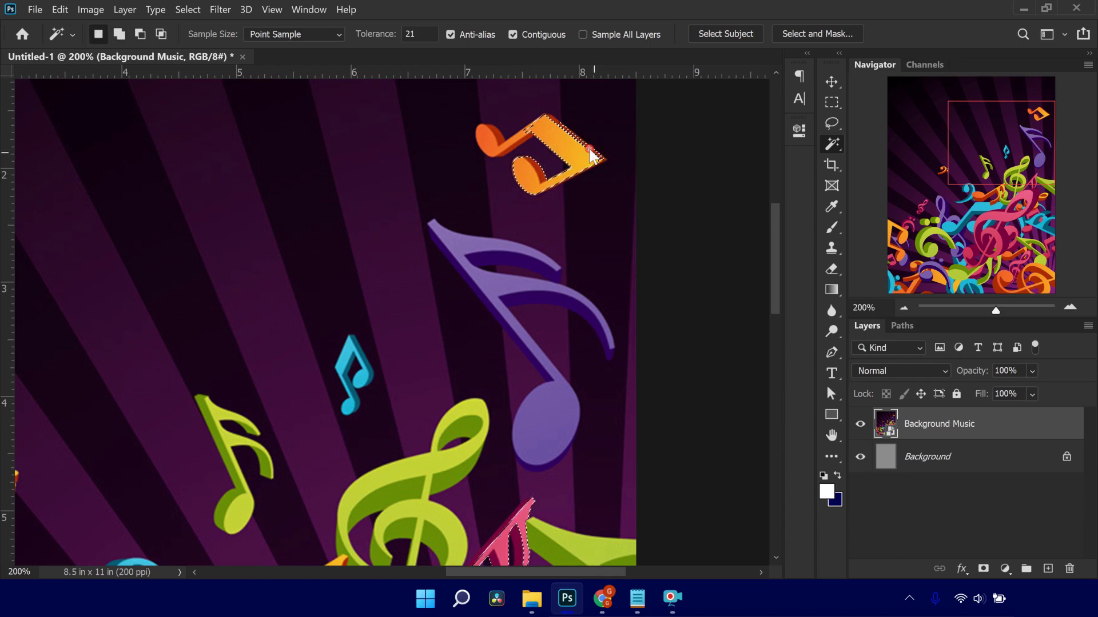
left_click(510, 159)
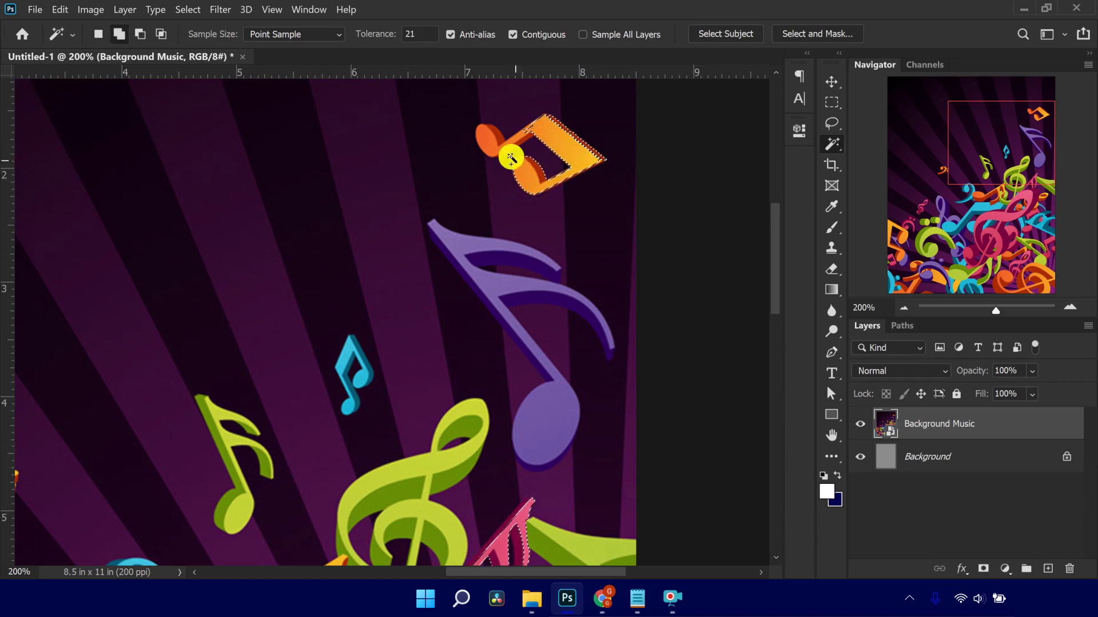
left_click(507, 148)
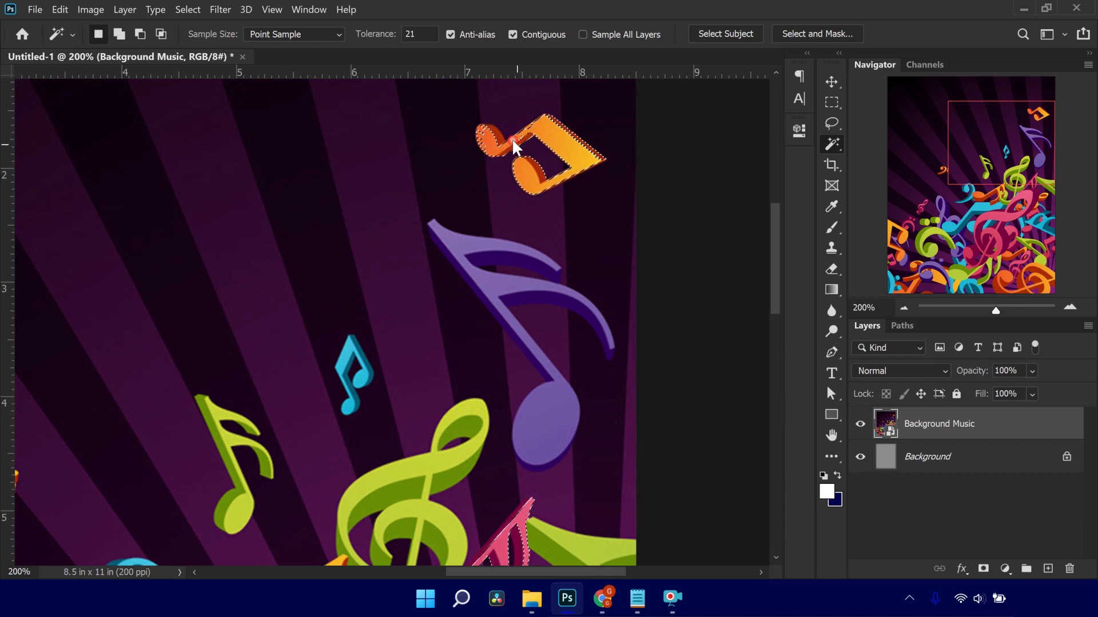
left_click(482, 139)
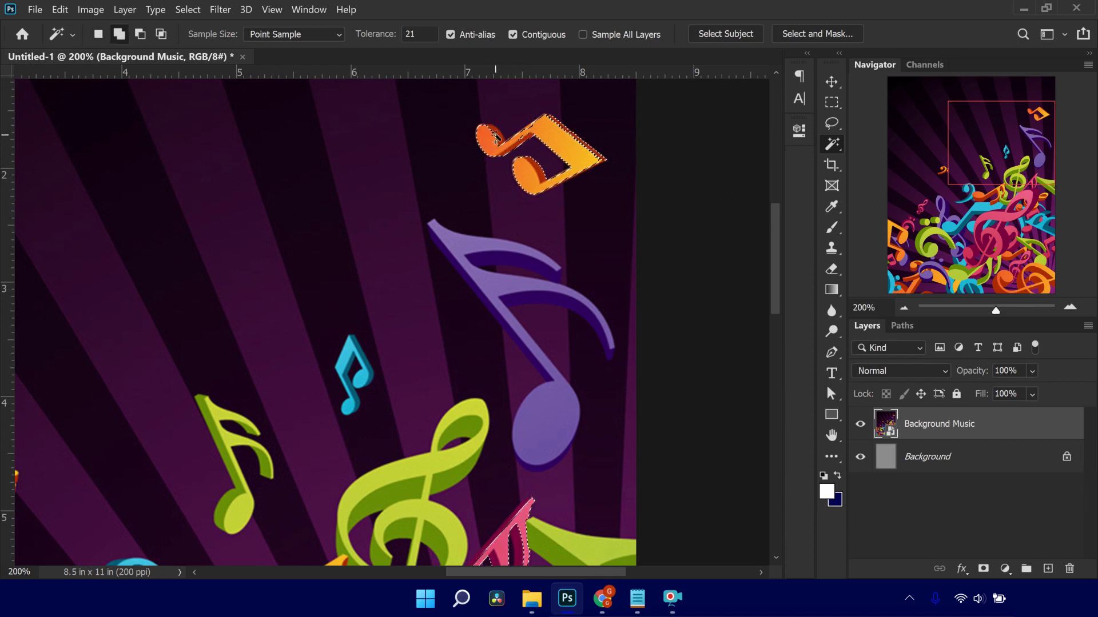
left_click(1070, 307)
scroll(599, 239, "up", 2)
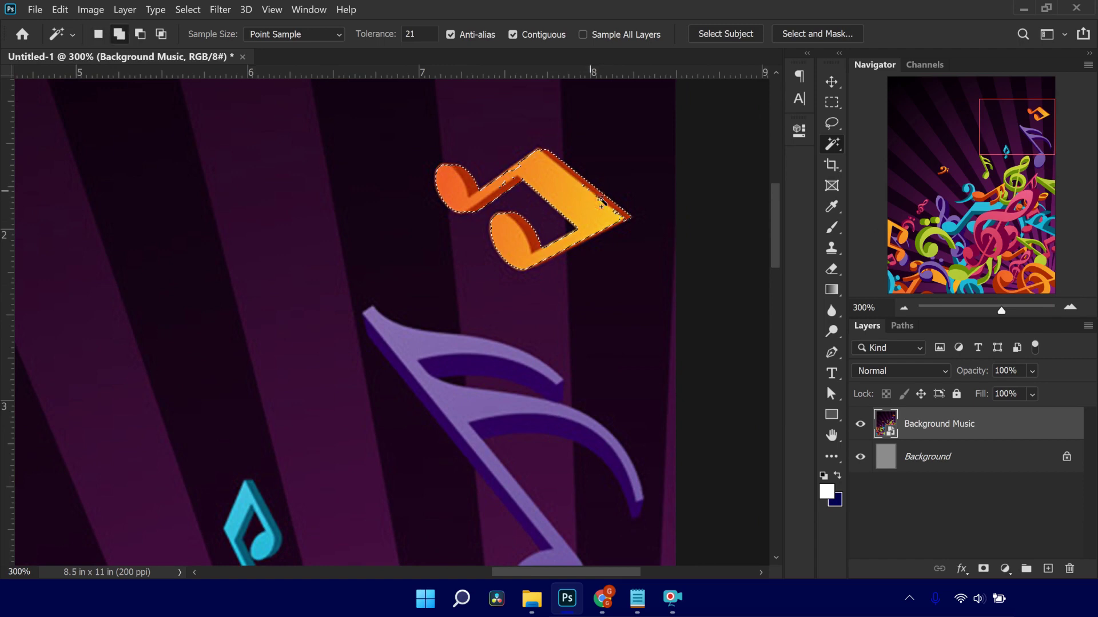
left_click(498, 186, "shift")
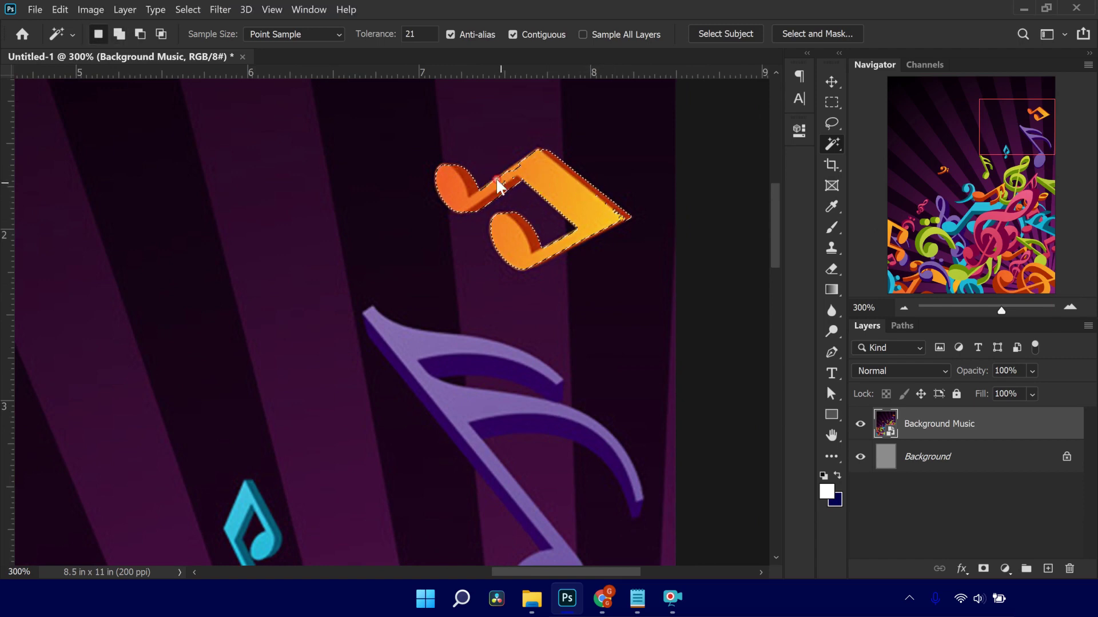
left_click(591, 246, "shift")
Add the purple eighth note with its dark flag bands, stem strip and head rim
left_click_drag(545, 377, 556, 220)
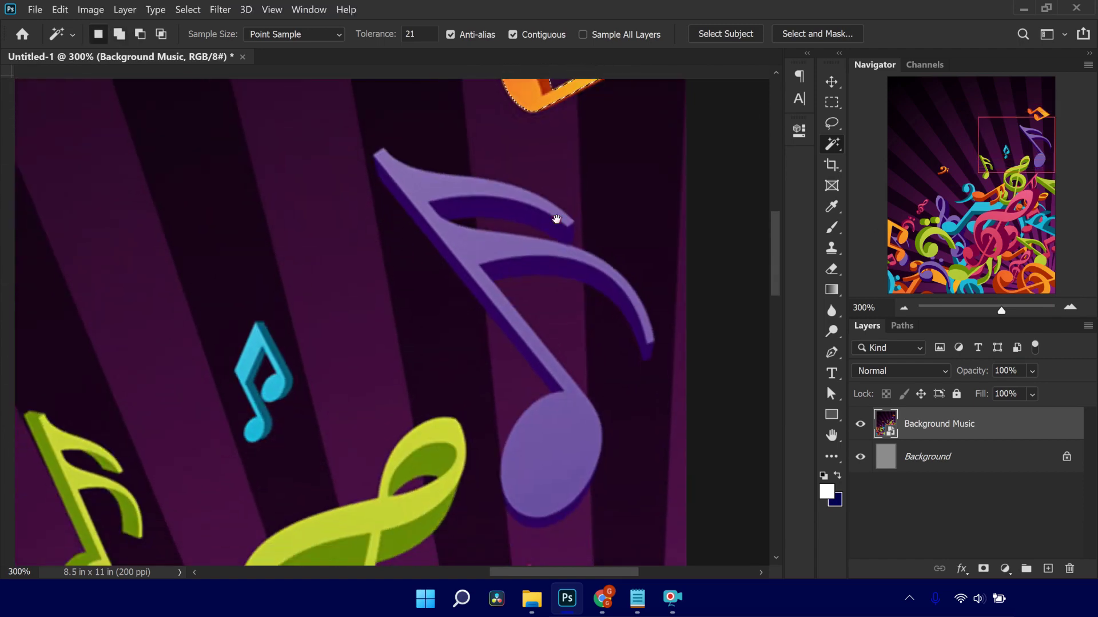
left_click(450, 187, "shift")
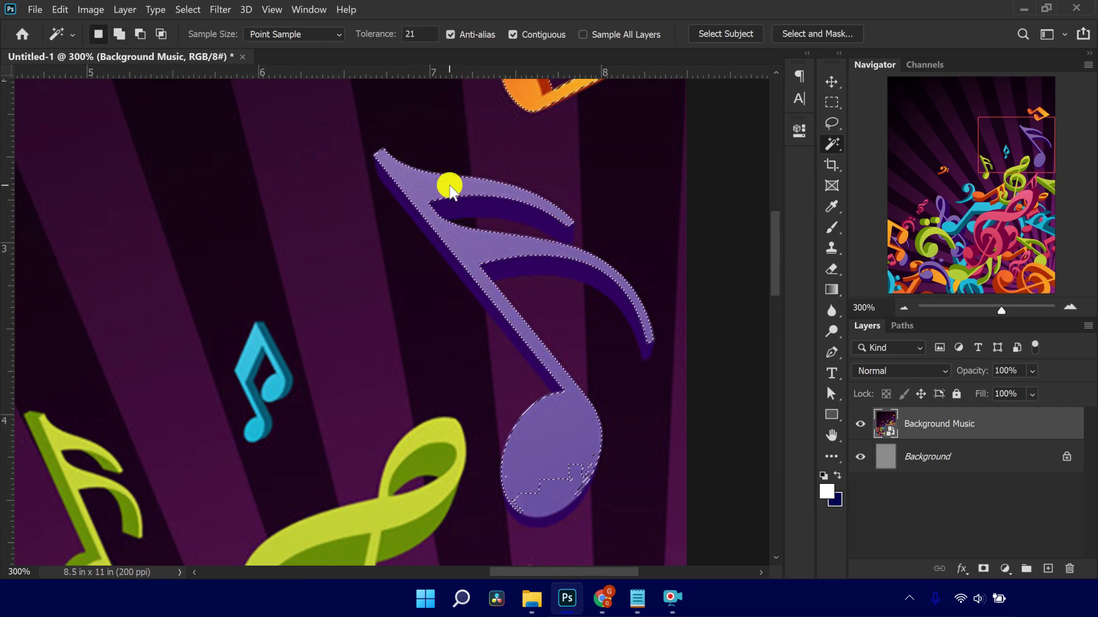
left_click(479, 198, "shift")
left_click(525, 259, "shift")
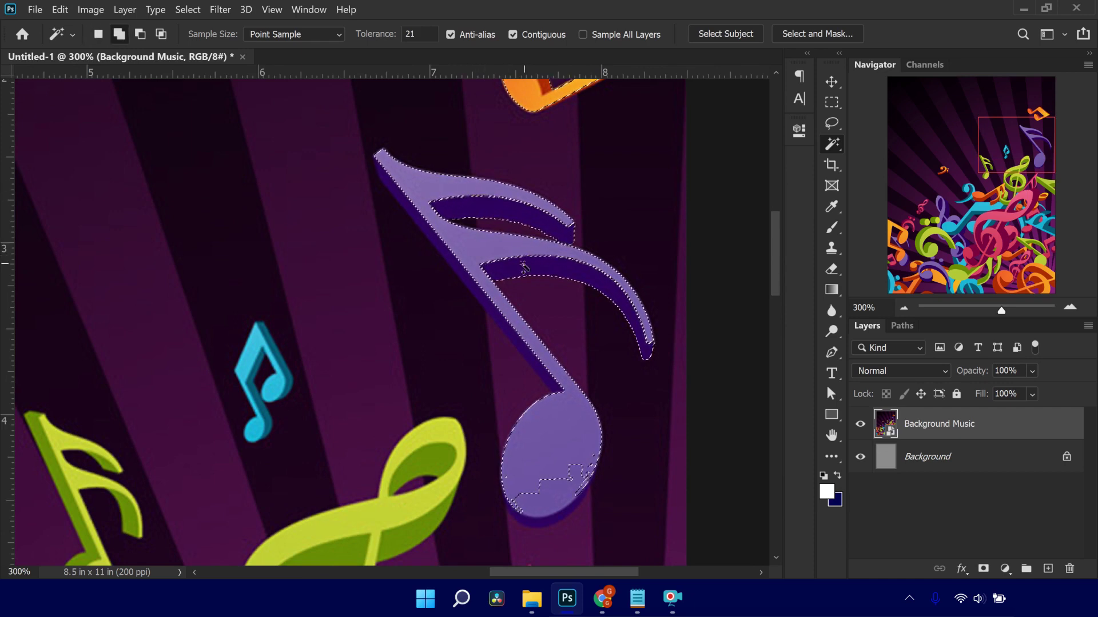
left_click(454, 264, "shift")
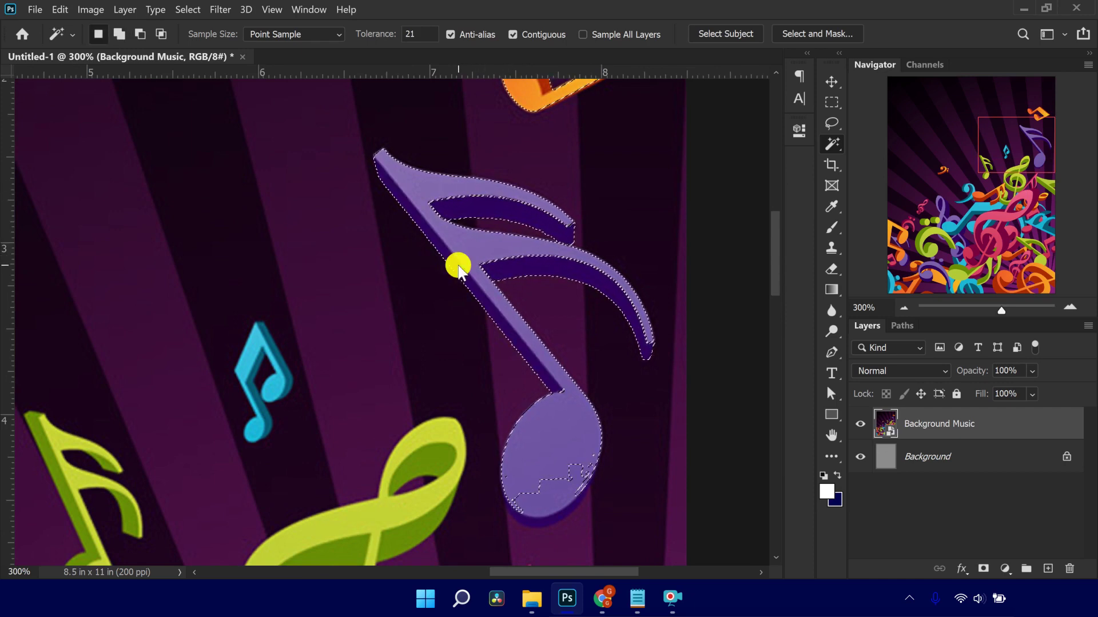
left_click(535, 497, "shift")
left_click(533, 521, "shift")
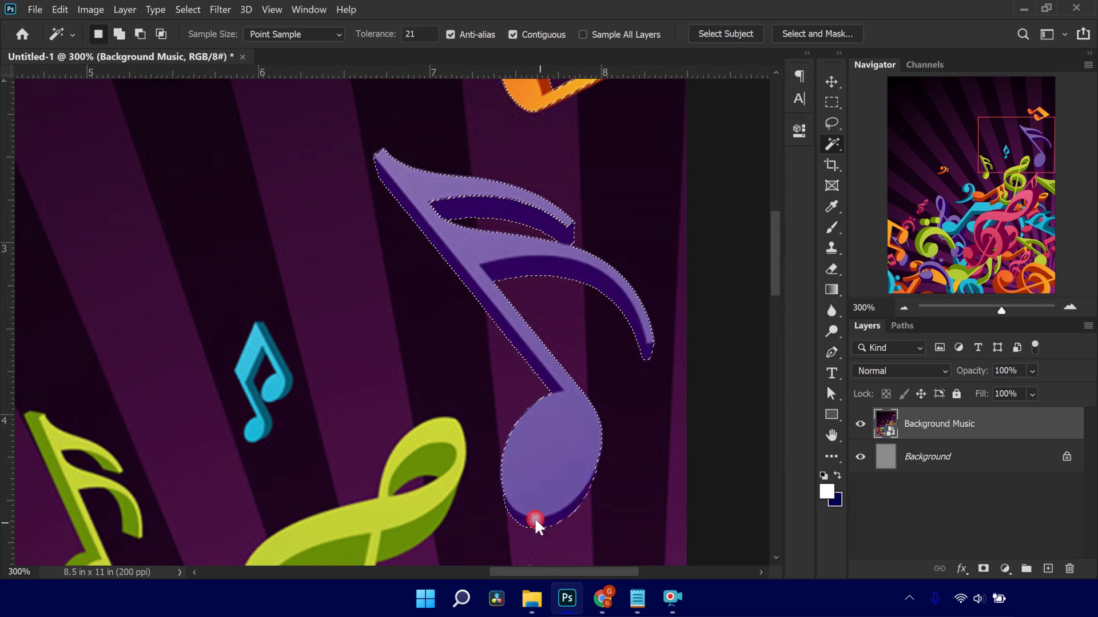
left_click(545, 374, "shift")
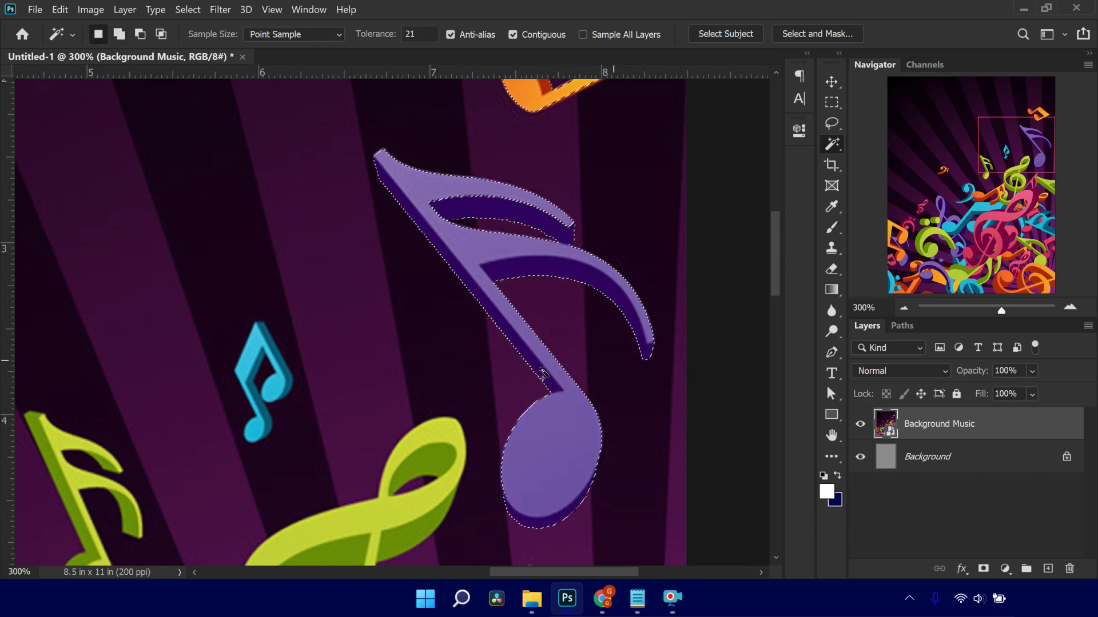
left_click(475, 189, "shift")
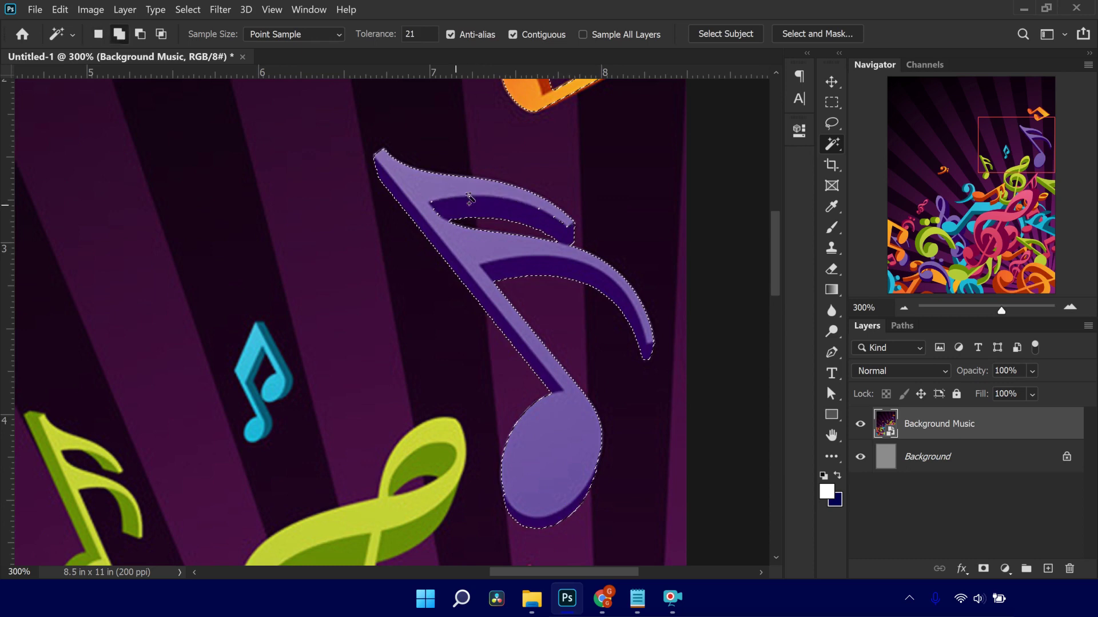
left_click(576, 243, "shift")
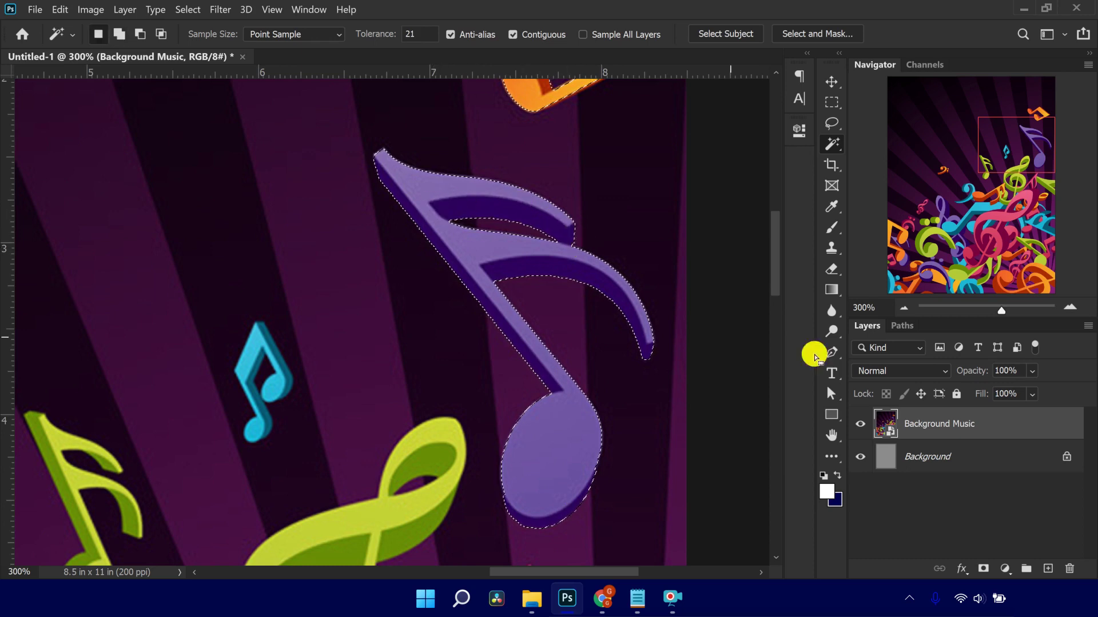
Deselect and restore the selection, then zoom to 300% on the pink treble clef
left_click(904, 307)
left_click(903, 307)
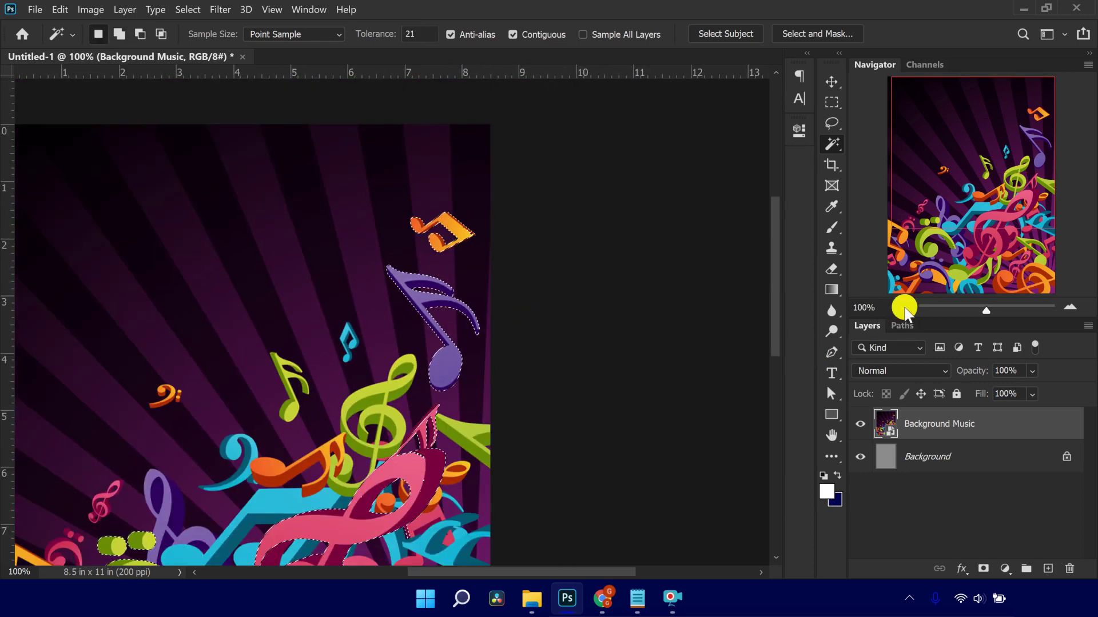
key("ctrl+d")
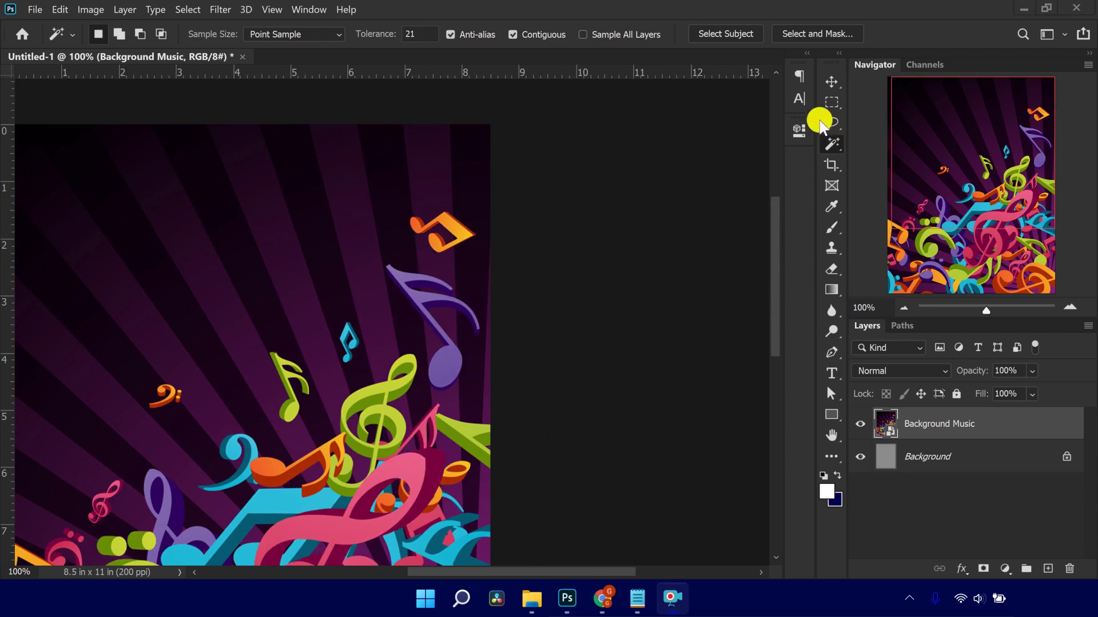
left_click(829, 121)
key("ctrl+shift+d")
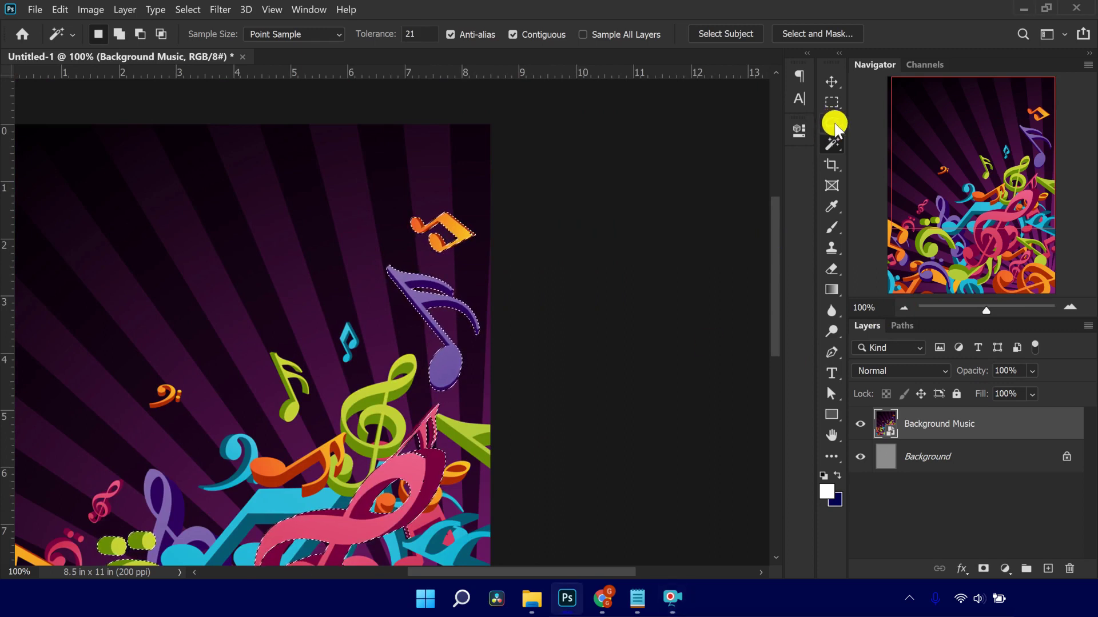
left_click(1070, 307)
left_click_drag(1009, 148, 998, 222)
left_click(1070, 308)
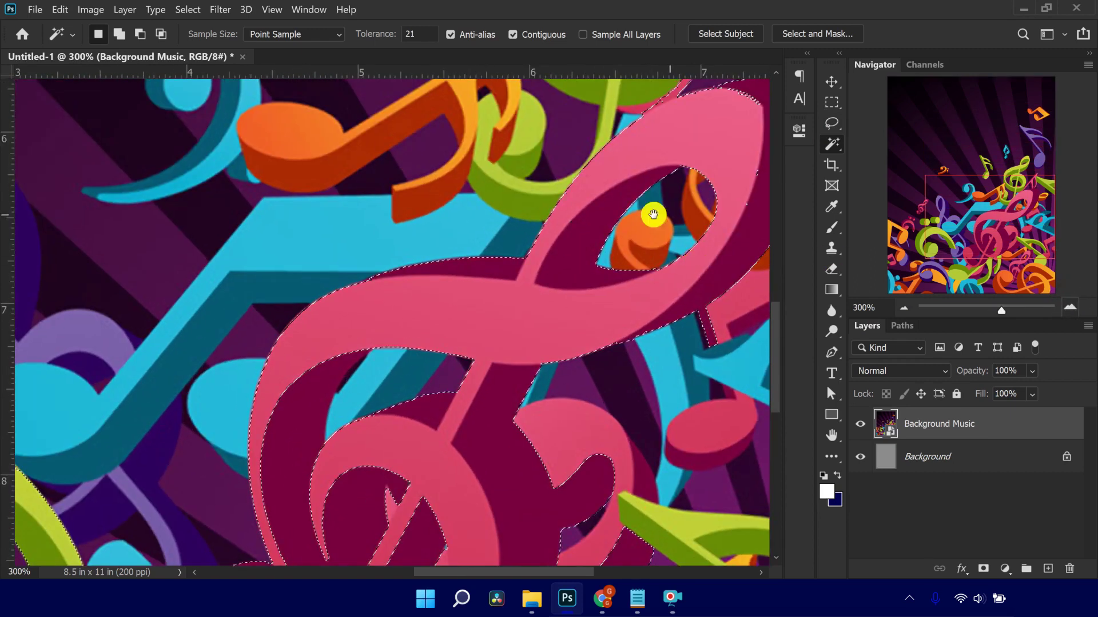
left_click_drag(651, 216, 387, 314)
left_click_drag(583, 194, 575, 216)
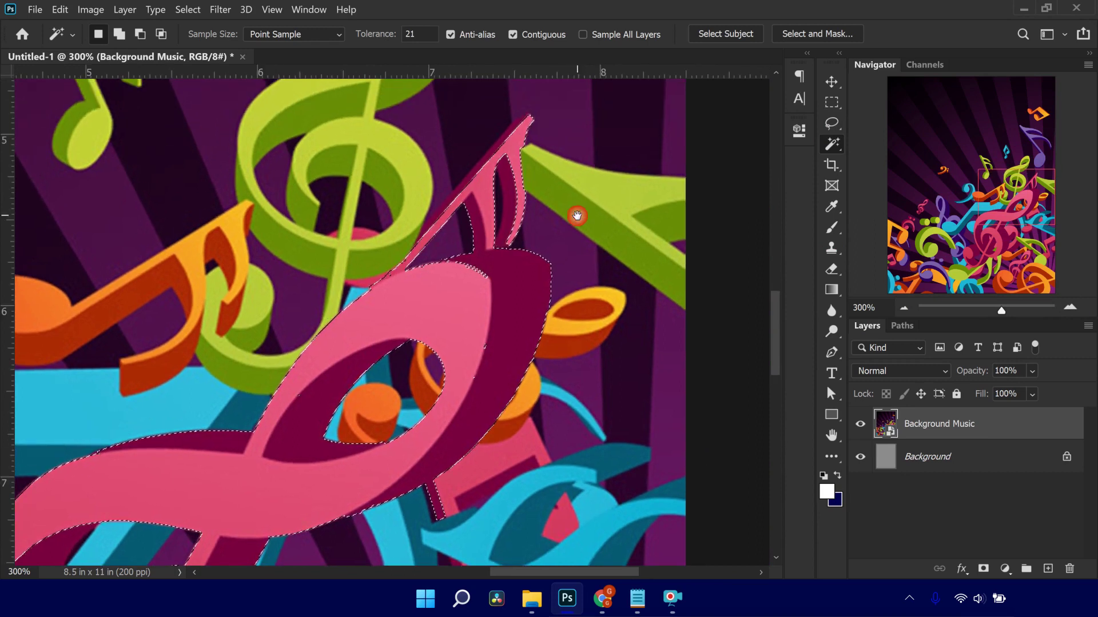
Lasso away the stray areas above and beside the pink clef from the selection
left_click(837, 119)
left_click(899, 123)
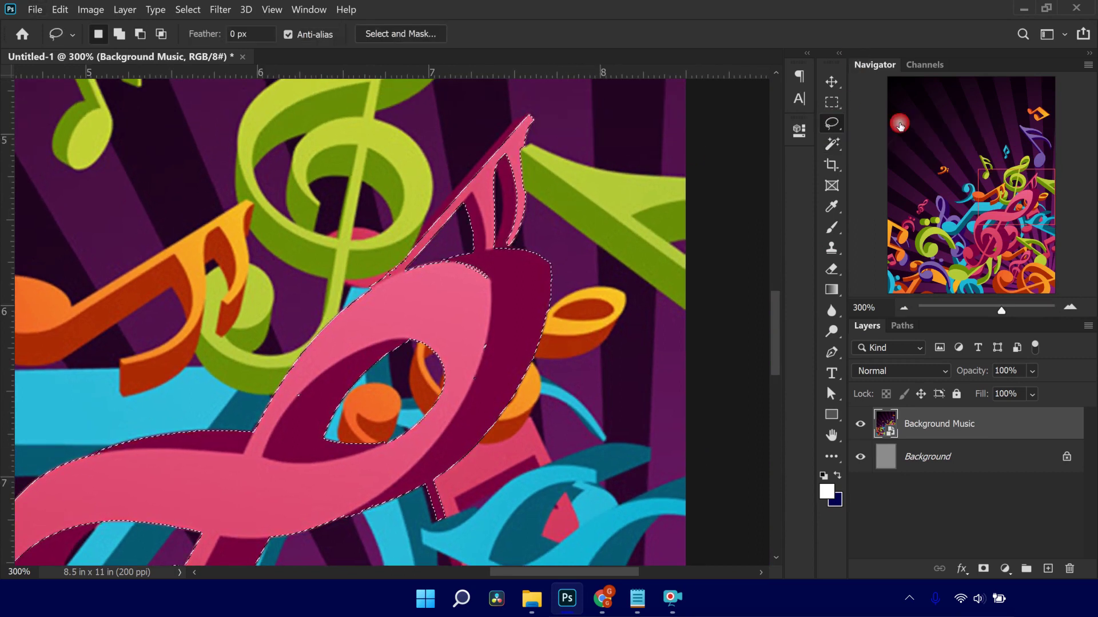
left_click_drag(555, 116, 465, 128)
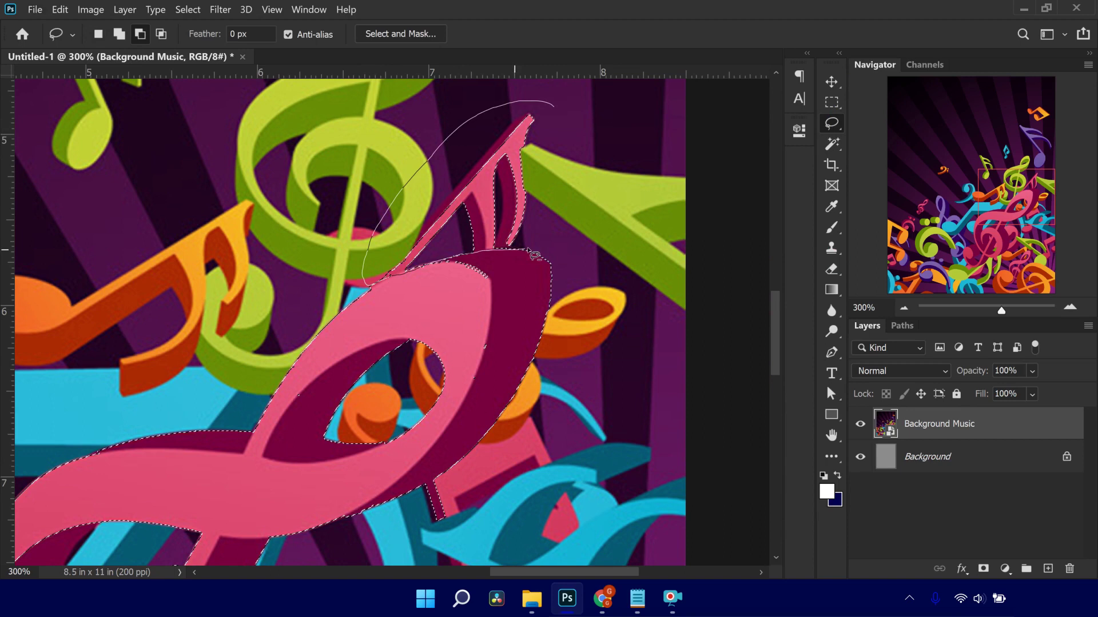
left_click_drag(582, 178, 571, 155)
mouse_move(509, 444)
left_mouse_down()
mouse_move(616, 242)
mouse_move(586, 363)
mouse_move(622, 303)
left_mouse_up()
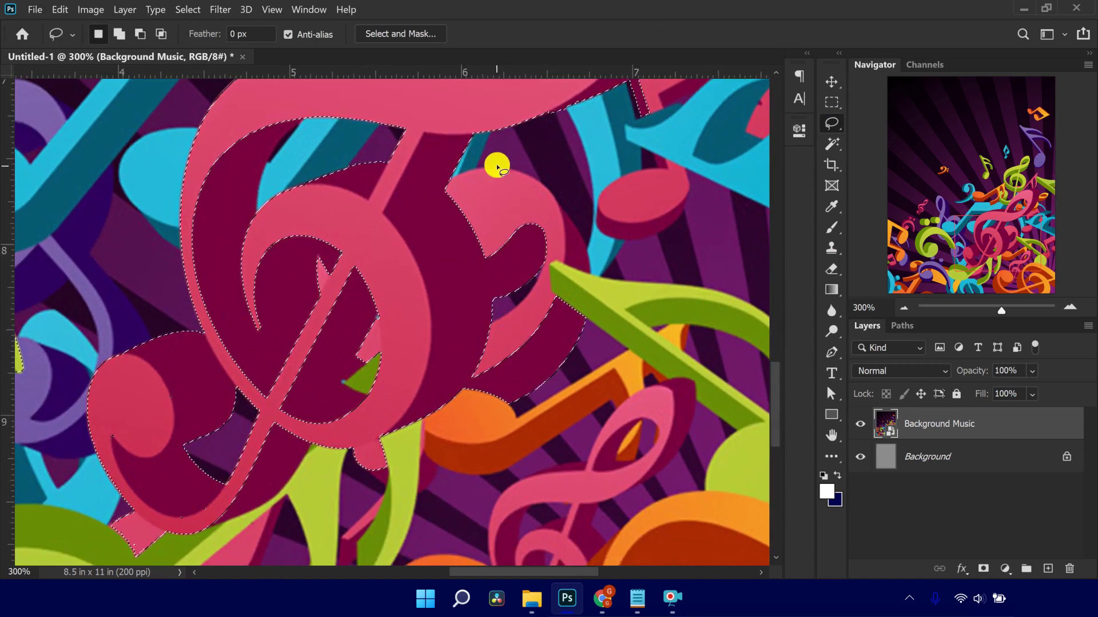
left_click_drag(465, 166, 461, 174)
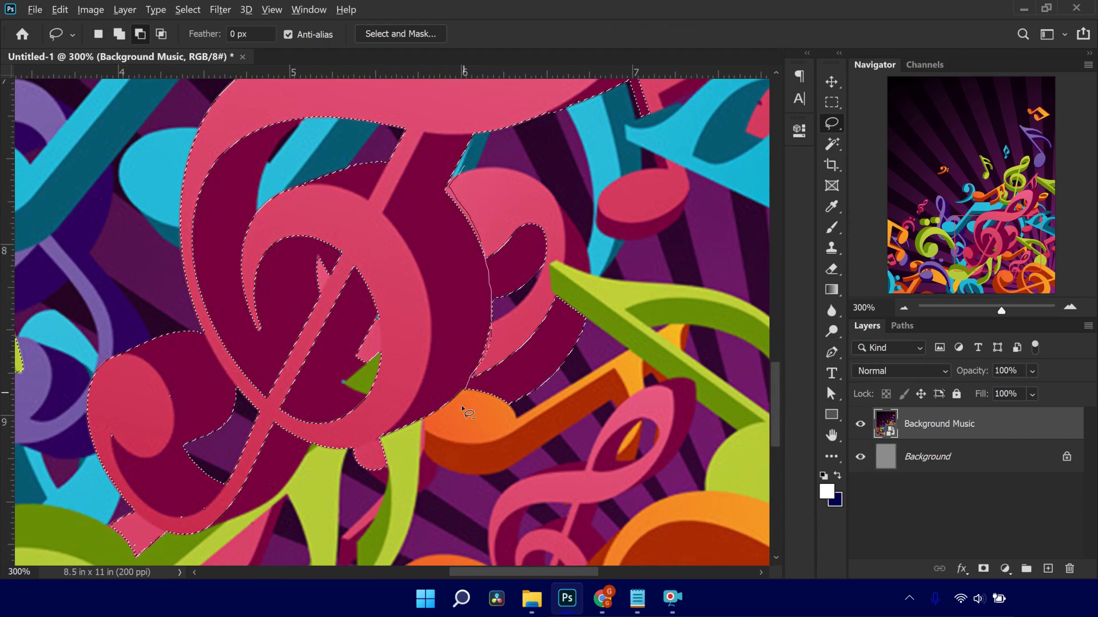
left_click_drag(663, 295, 608, 191)
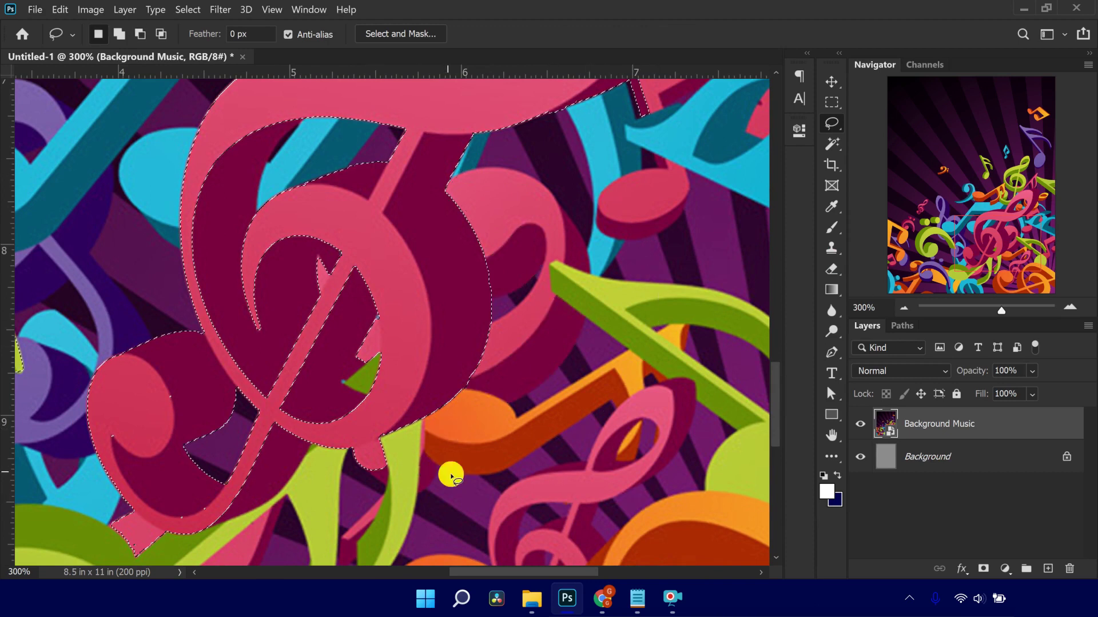
left_click_drag(451, 473, 576, 396)
left_click(537, 256)
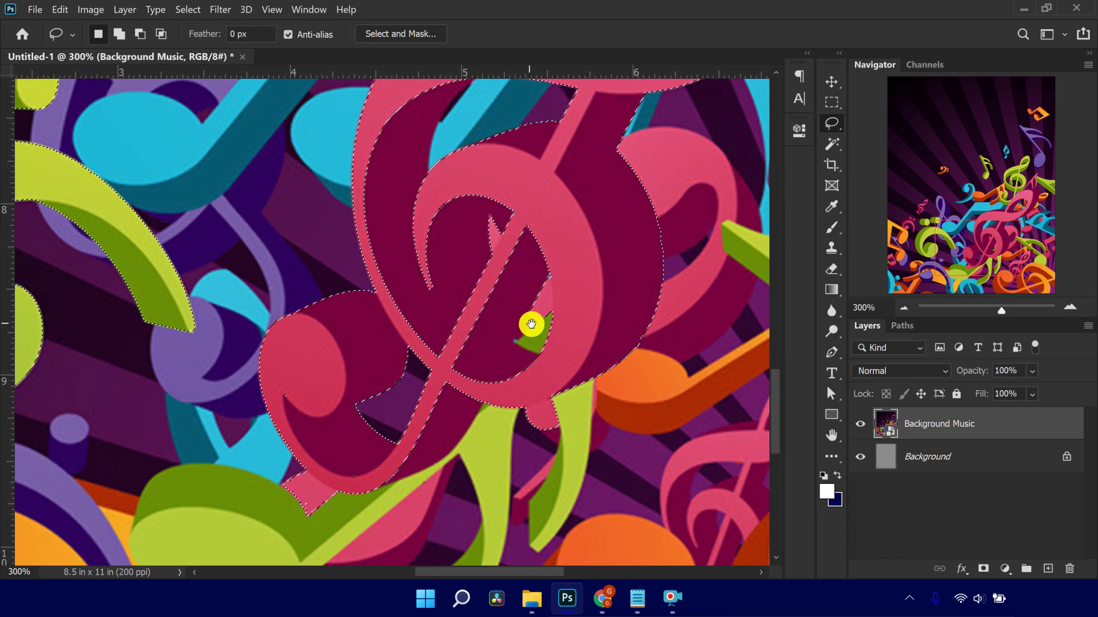
Close the gaps along the clef's lower lobe with Magic Wand and Lasso, then zoom out
left_click(831, 144)
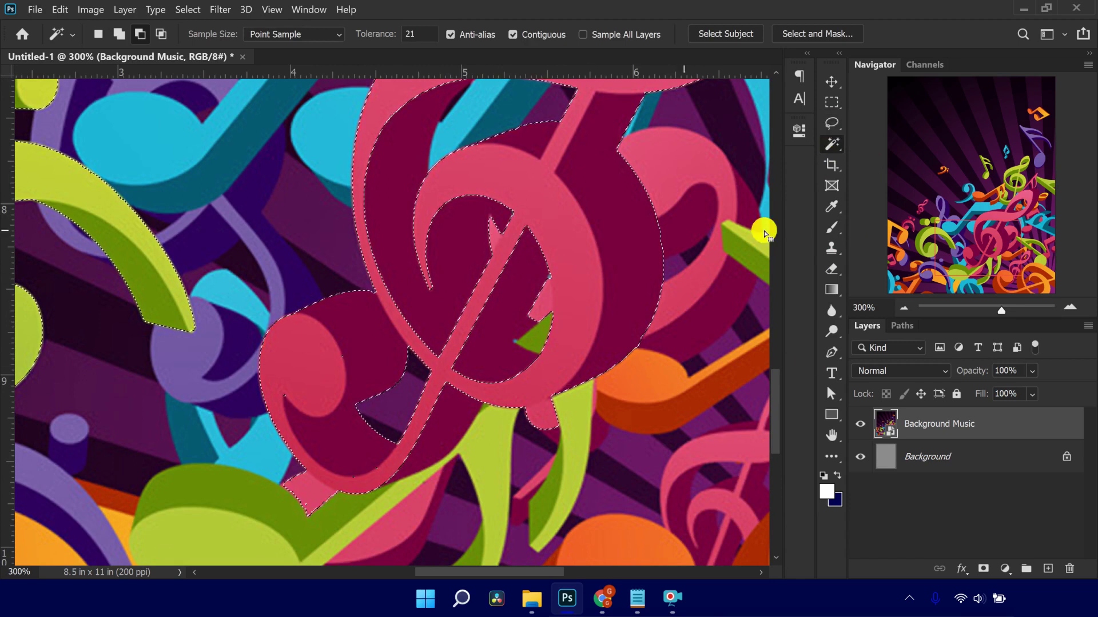
left_click(832, 123)
mouse_move(457, 382)
left_mouse_down()
mouse_move(429, 226)
mouse_move(400, 262)
mouse_move(245, 343)
mouse_move(372, 326)
mouse_move(374, 337)
left_mouse_up()
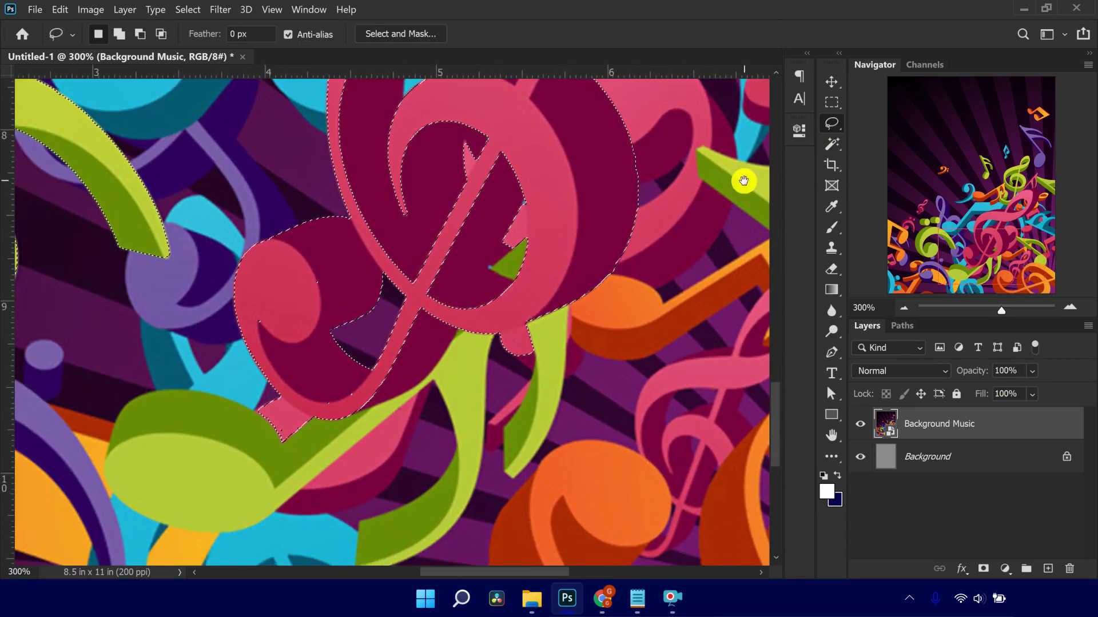
left_click(831, 143)
left_click(417, 352)
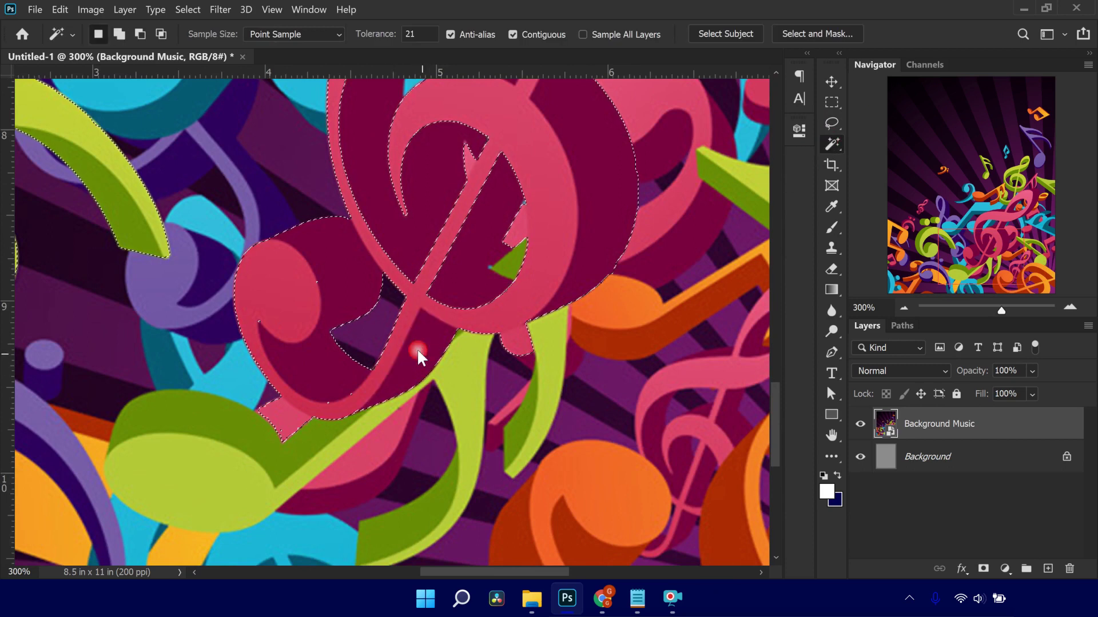
mouse_move(473, 453)
left_mouse_down()
mouse_move(385, 502)
mouse_move(399, 514)
mouse_move(529, 510)
mouse_move(510, 420)
left_mouse_up()
left_click(831, 123)
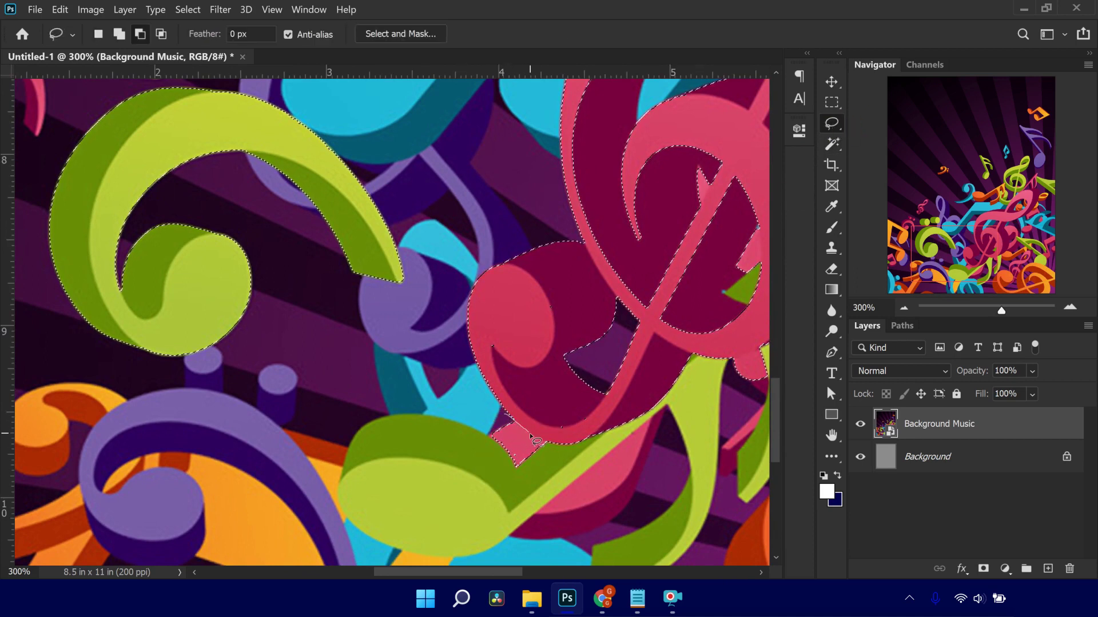
left_click_drag(472, 488, 472, 489)
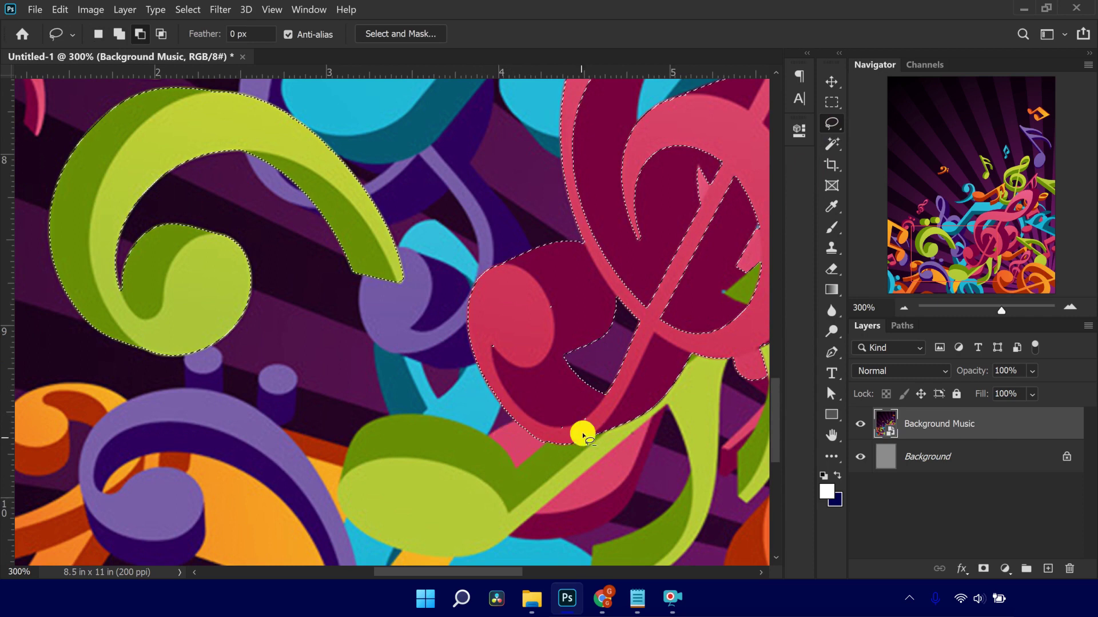
mouse_move(558, 297)
left_mouse_down()
mouse_move(493, 341)
mouse_move(504, 366)
left_mouse_up()
mouse_move(580, 404)
left_mouse_down()
mouse_move(555, 420)
mouse_move(564, 432)
mouse_move(593, 423)
mouse_move(454, 390)
mouse_move(372, 511)
mouse_move(471, 469)
mouse_move(465, 512)
left_mouse_up()
left_click(905, 309)
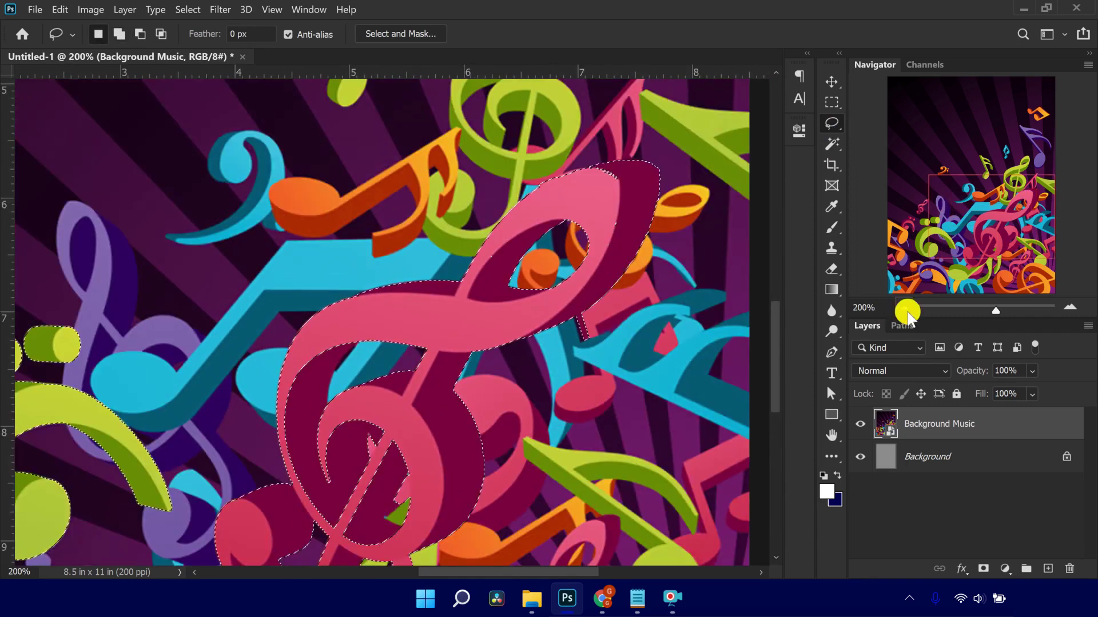
left_click(905, 309)
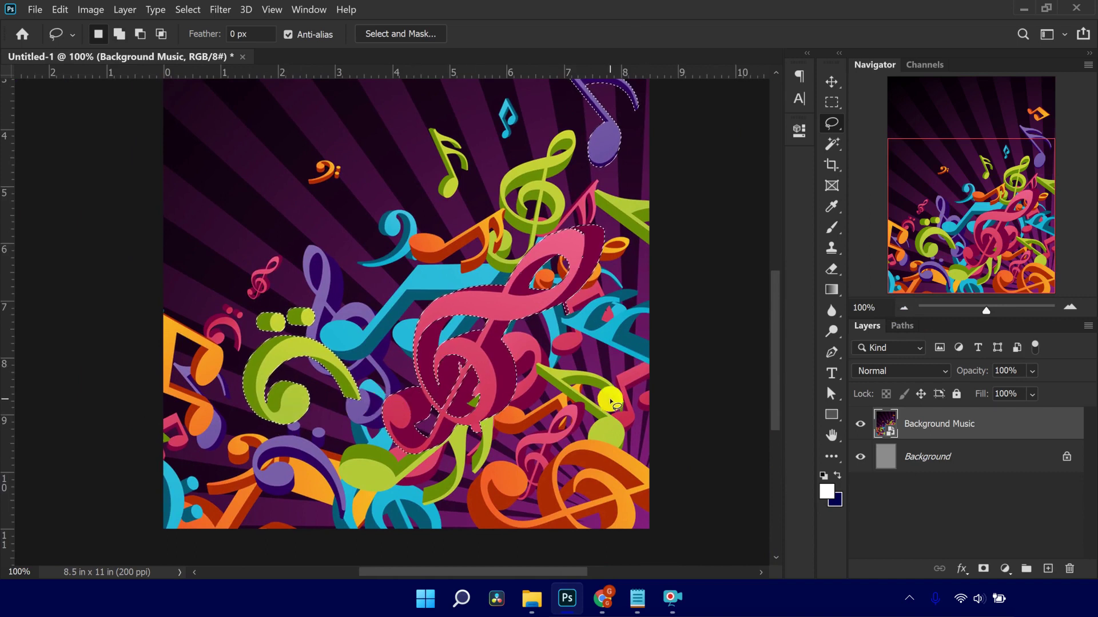
Copy the selected notes onto a new layer named MUSIC
key("ctrl+j")
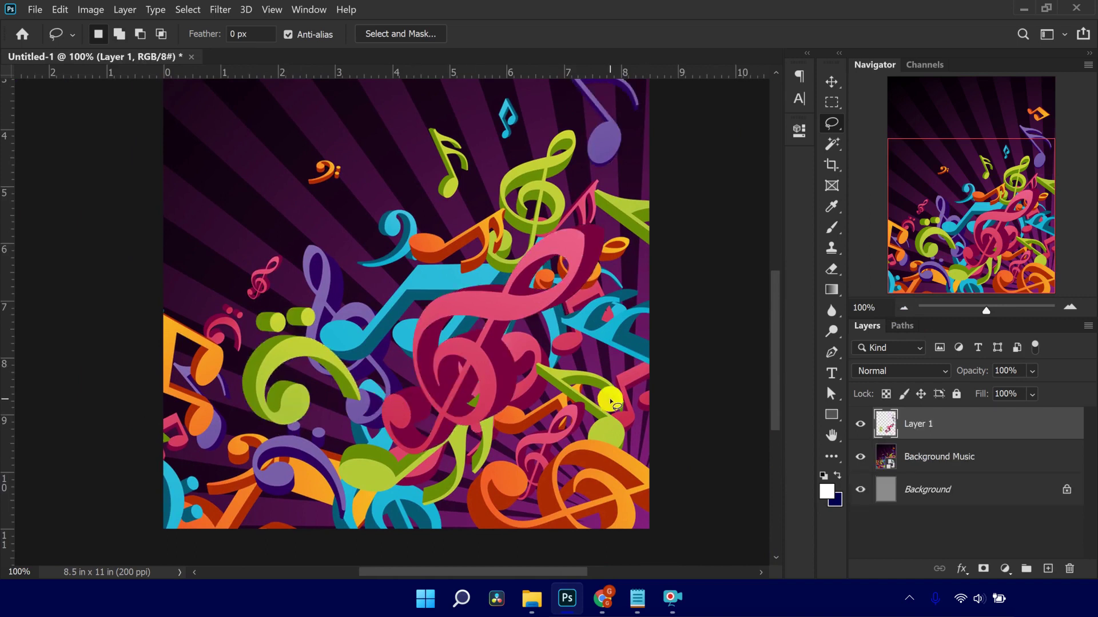
double_click(917, 425)
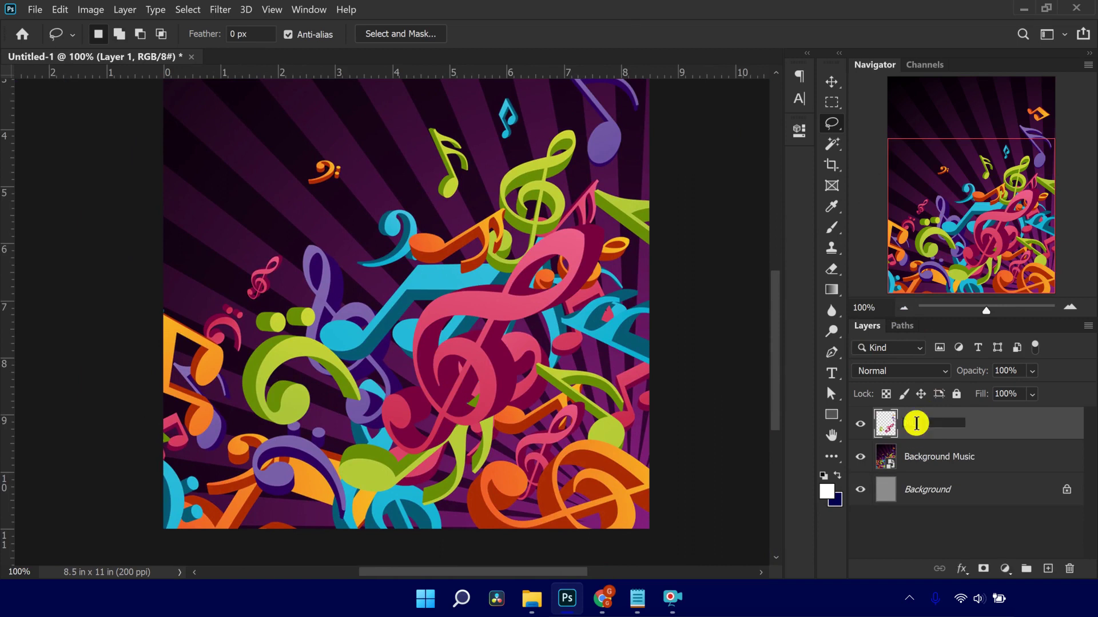
left_click(999, 426)
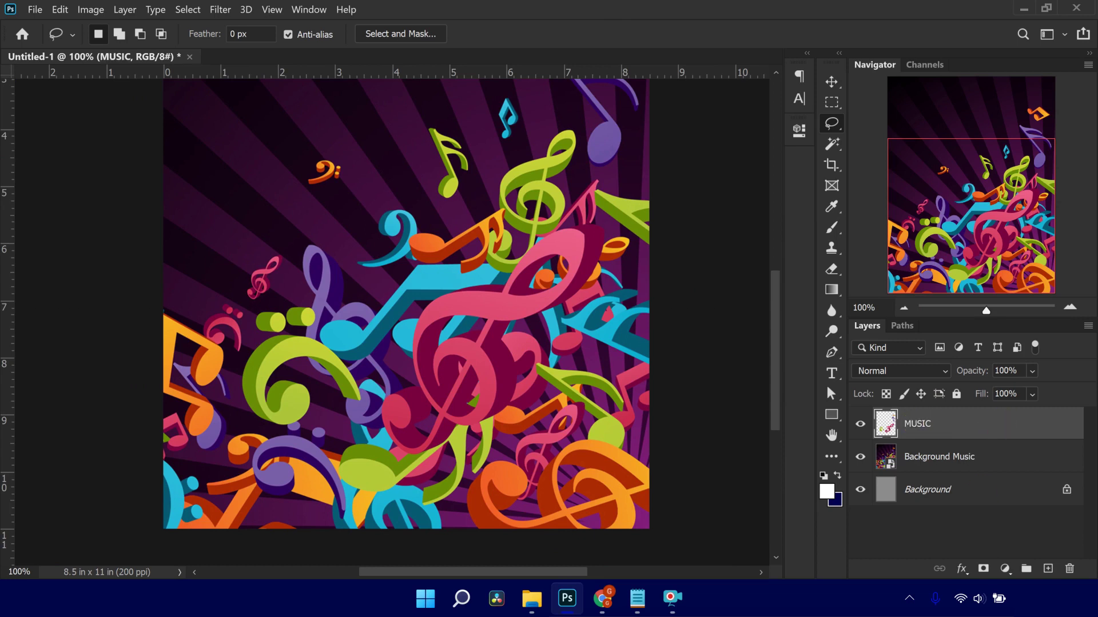
With Background Music active, drag Image.png from the lesson folder into the poster
left_click(941, 458)
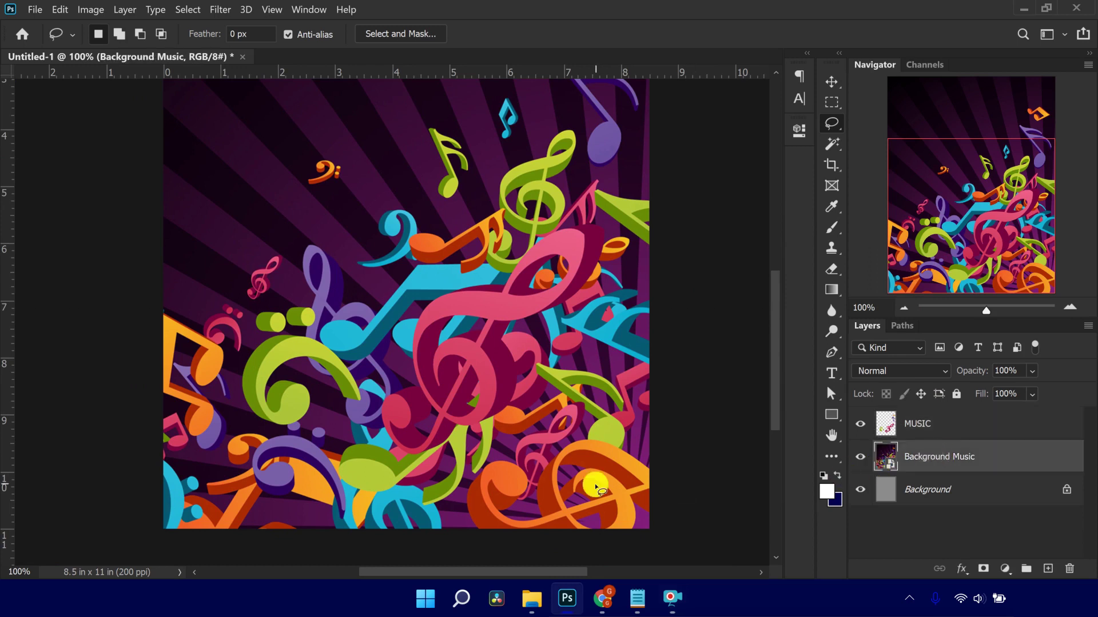
left_click(535, 599)
left_click(285, 133)
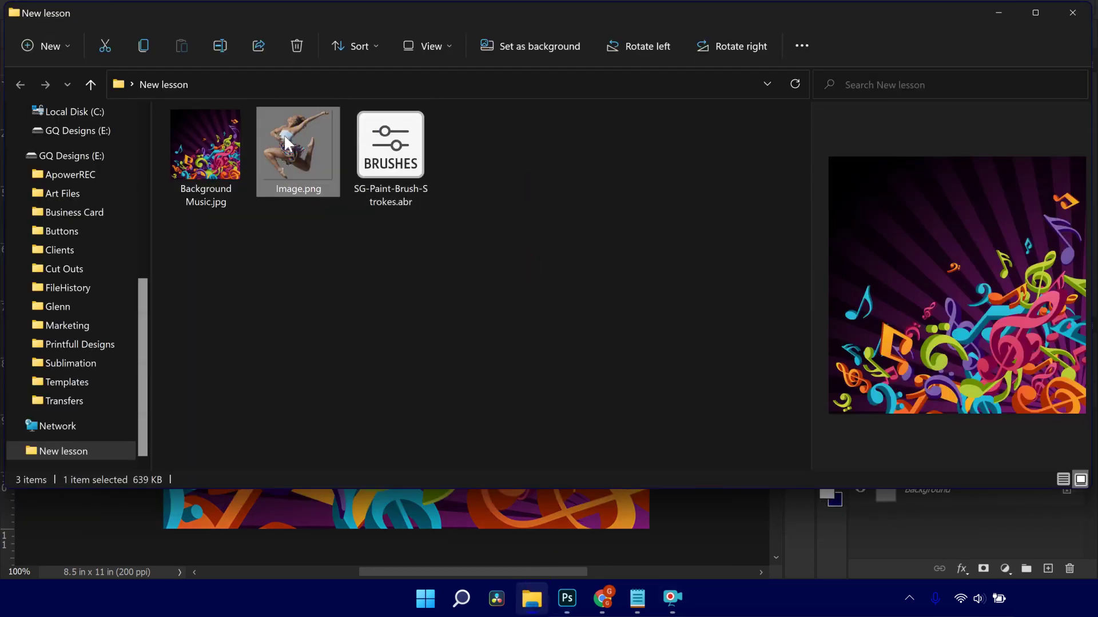
left_click_drag(287, 125, 405, 503)
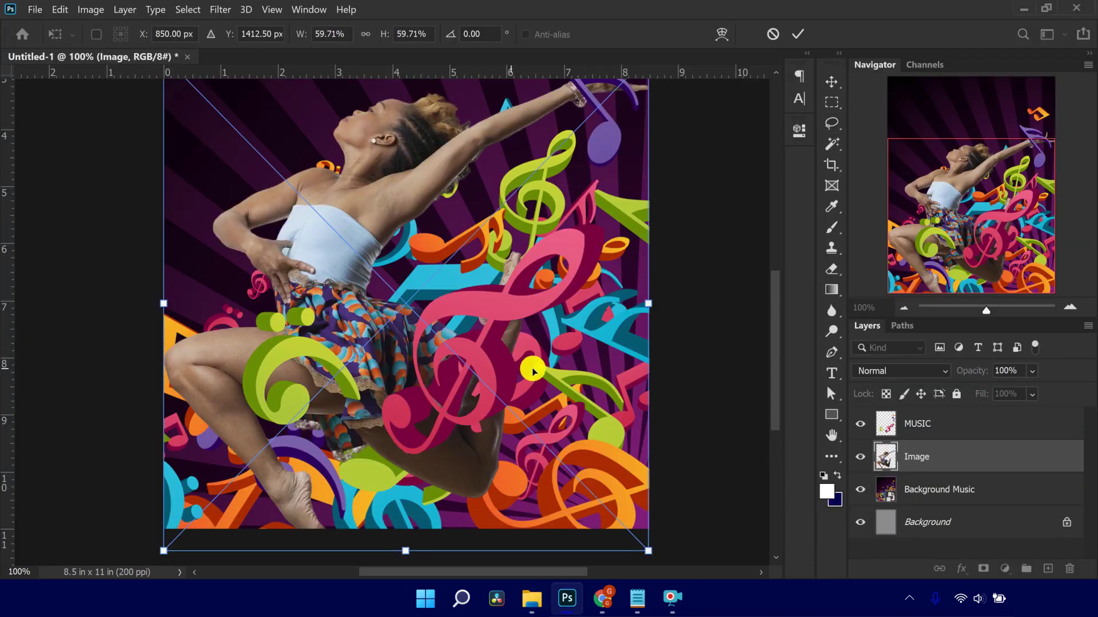
Move the placed dancer up toward the top of the page and commit it
left_click(903, 307)
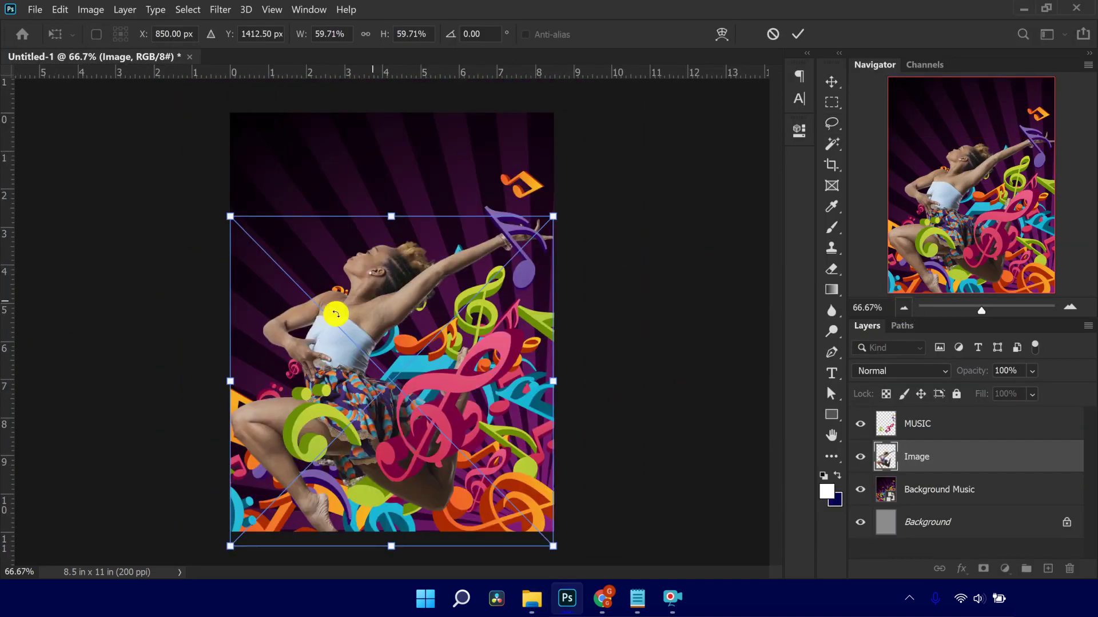
left_click_drag(406, 420, 404, 321)
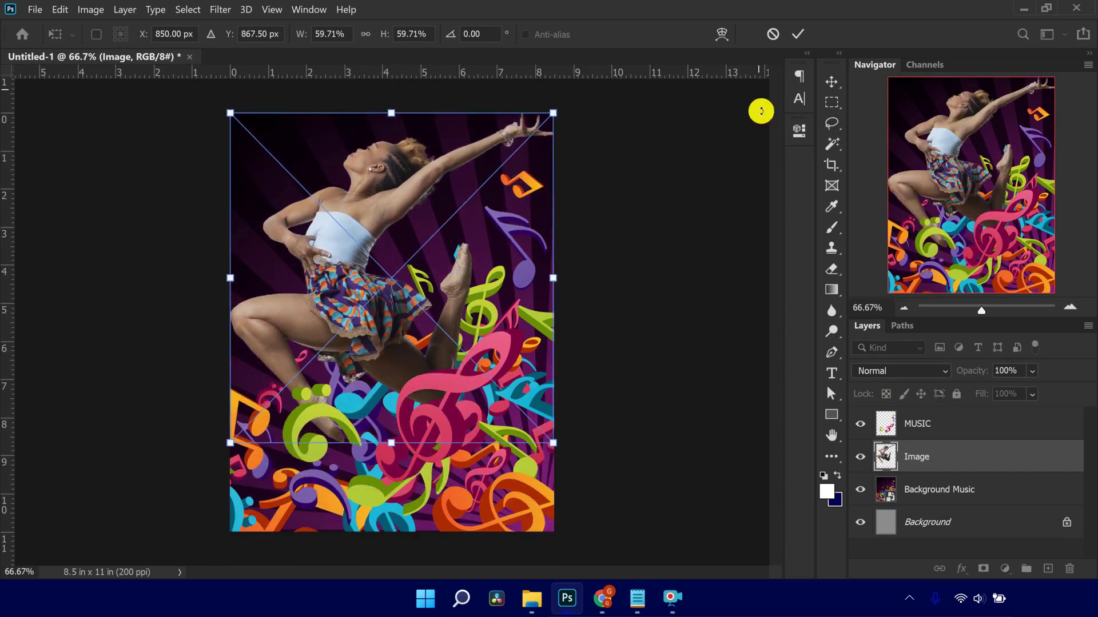
left_click(798, 34)
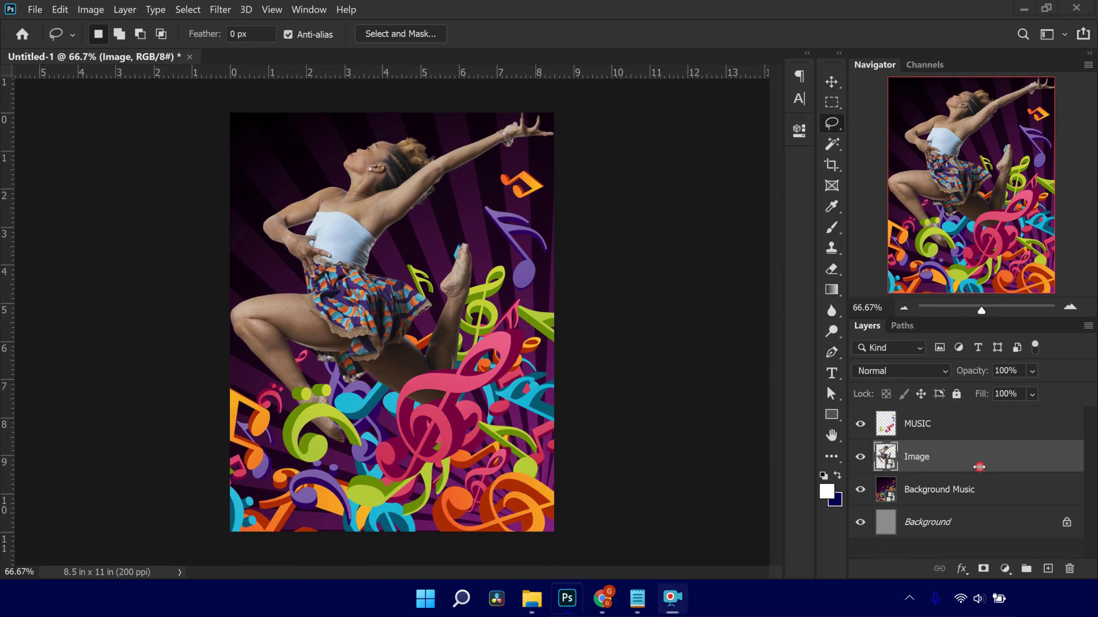
left_click(972, 451)
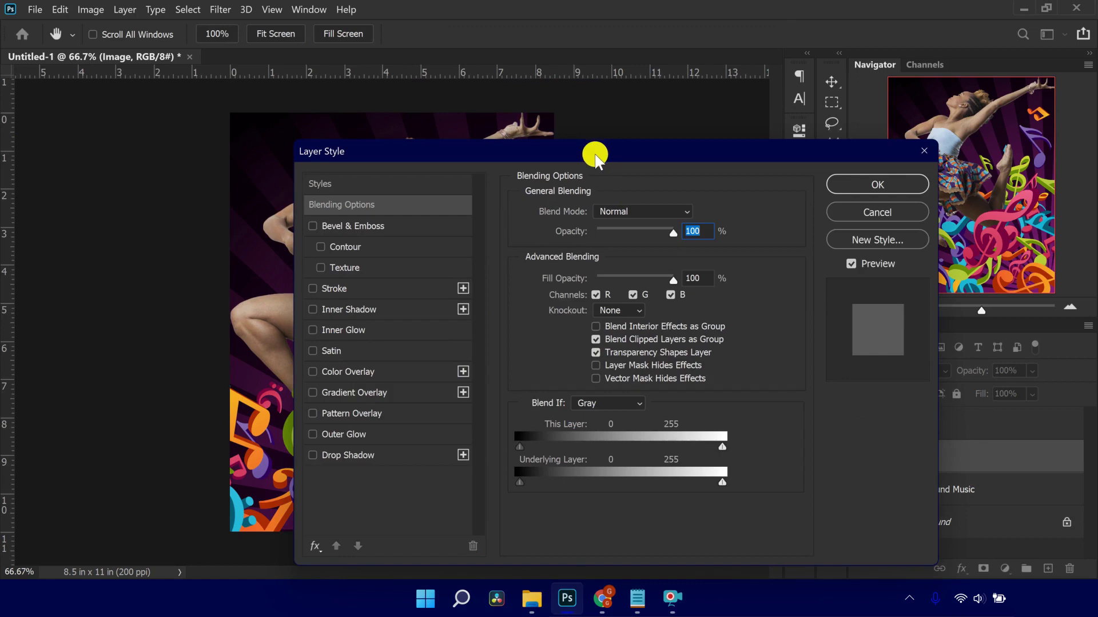
Add a black Drop Shadow with 75% opacity, 50 px distance and 75 px size
left_click_drag(595, 157, 590, 99)
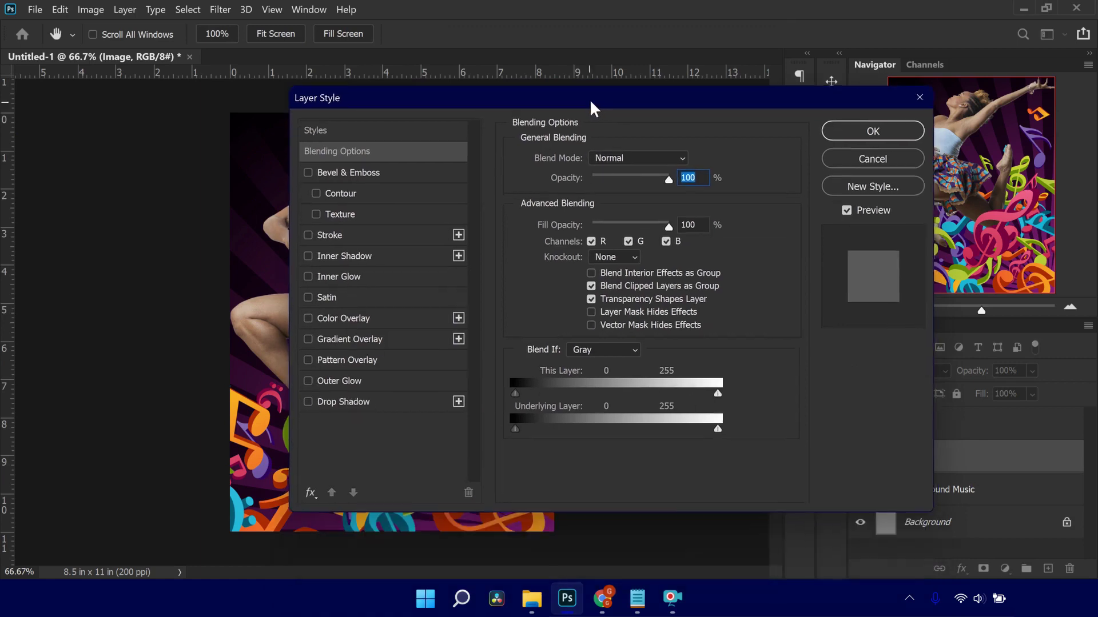
left_click(349, 399)
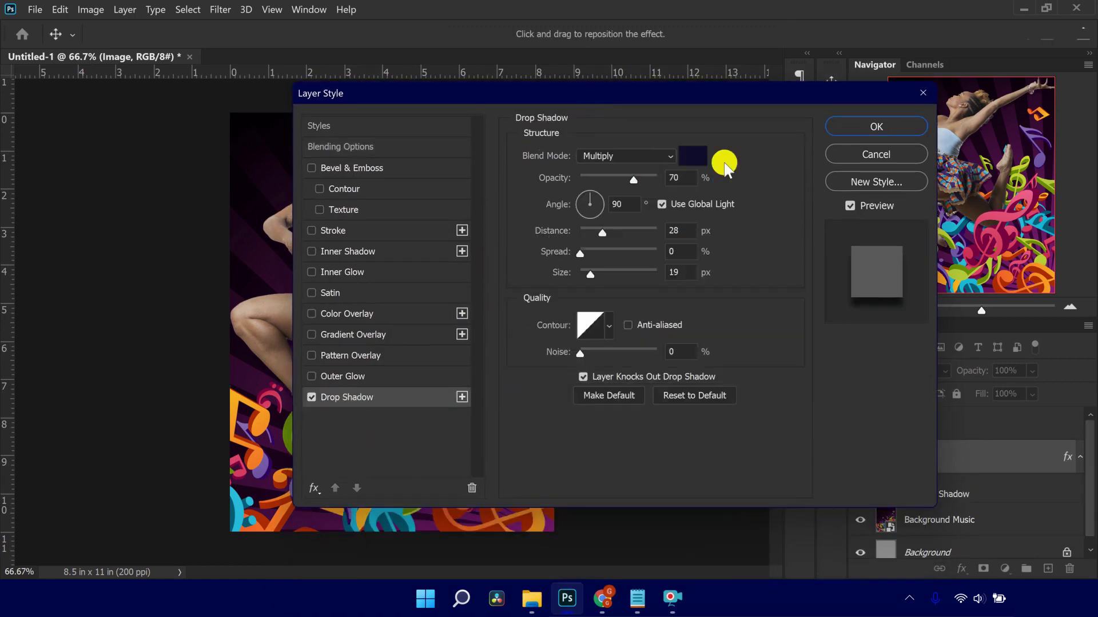
left_click(692, 157)
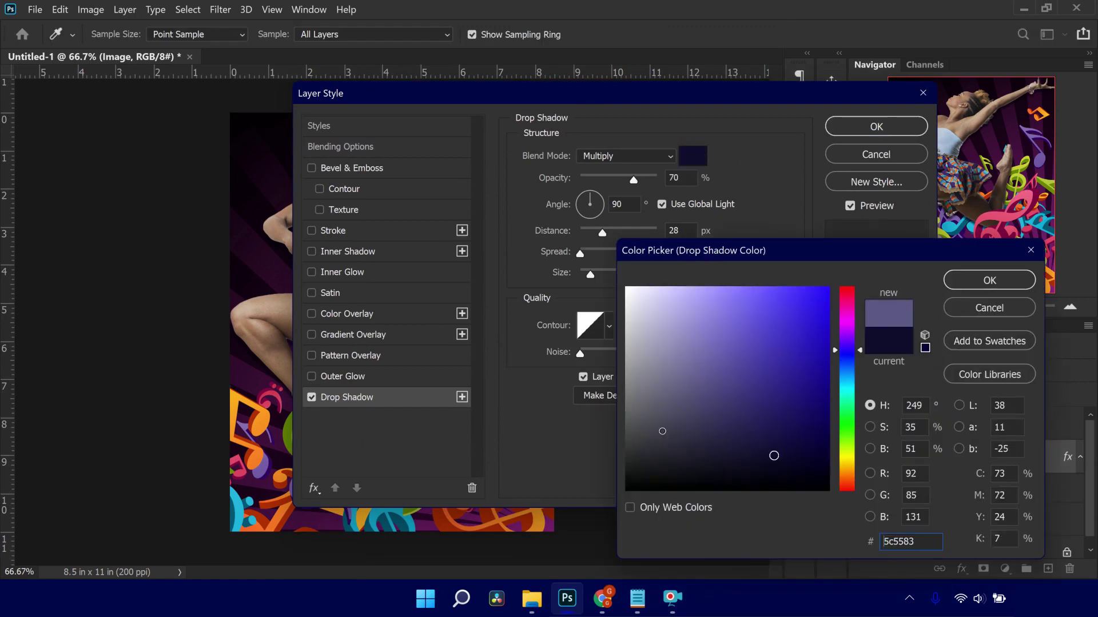
type("000000")
left_click(974, 274)
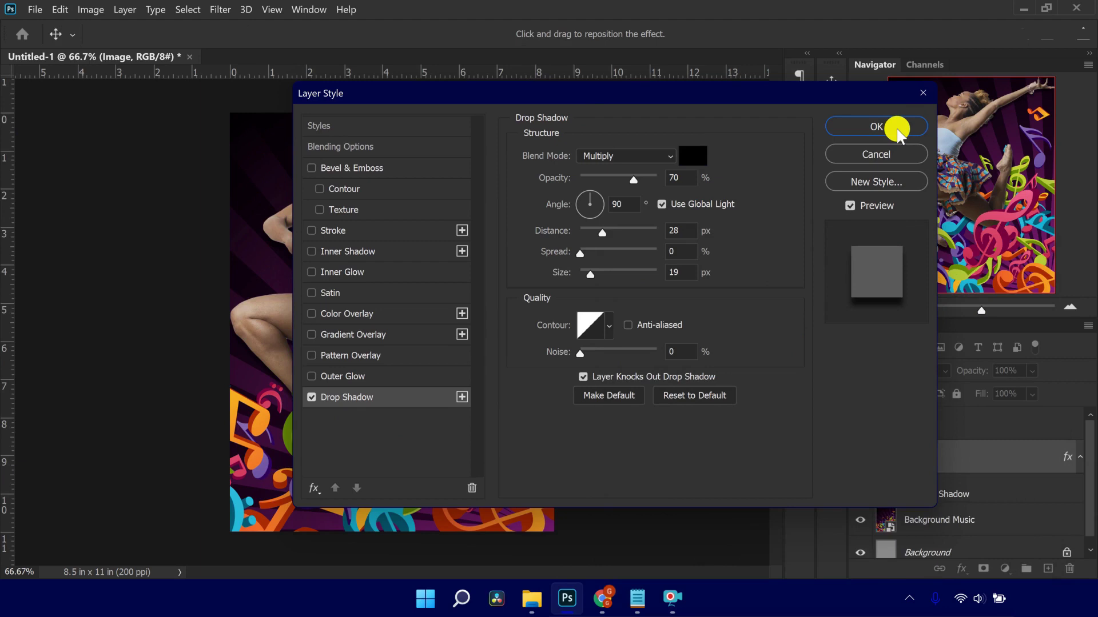
left_click(686, 176)
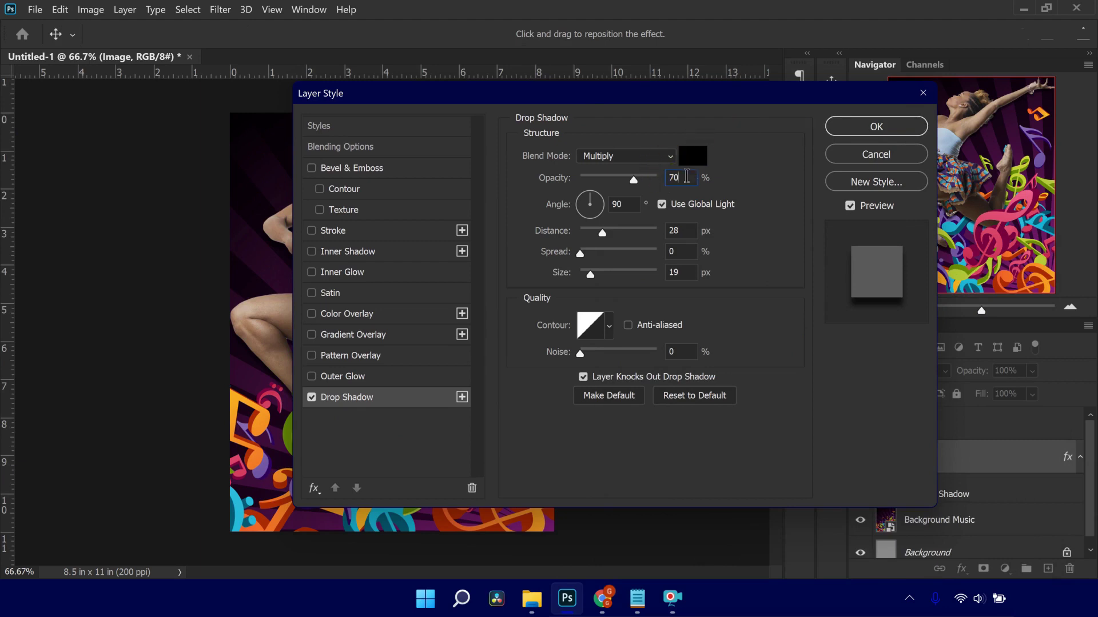
double_click(686, 177)
type("7")
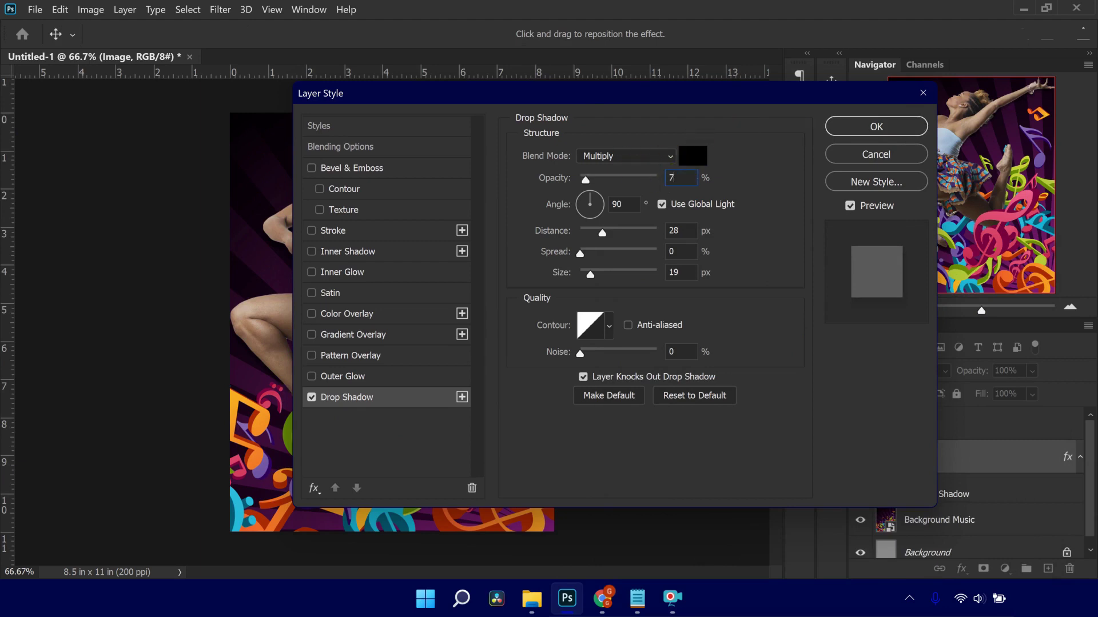
type("5")
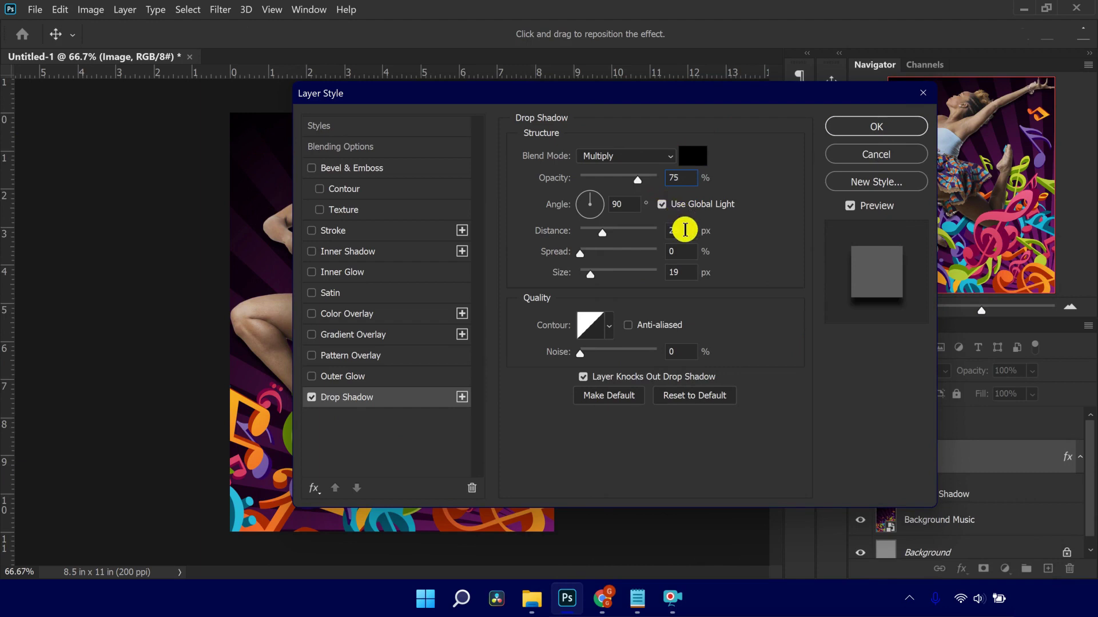
double_click(685, 230)
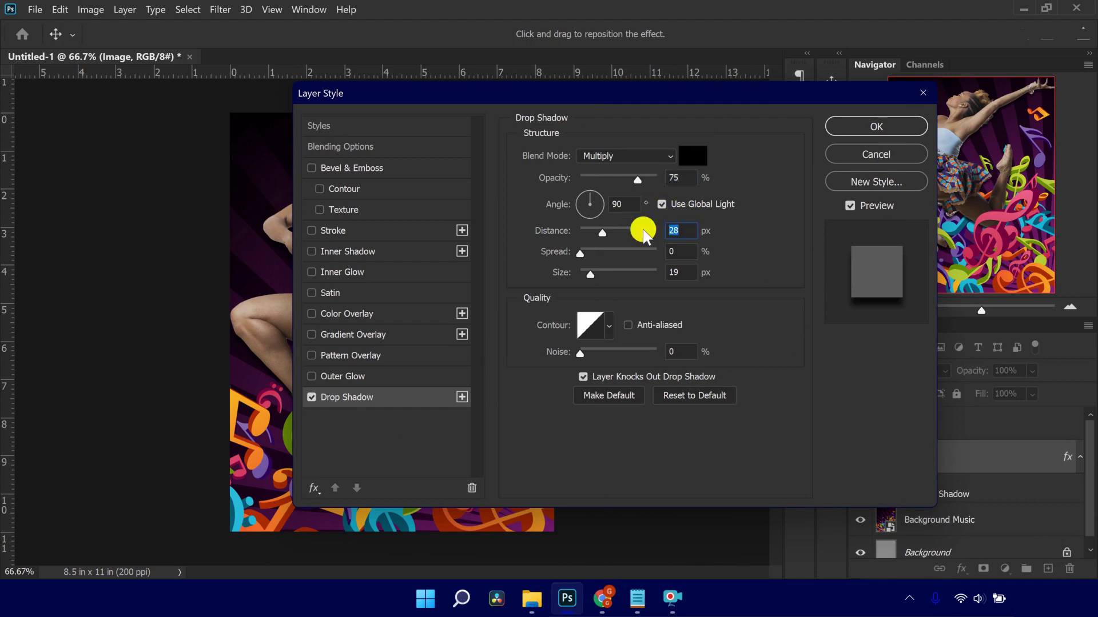
type("50")
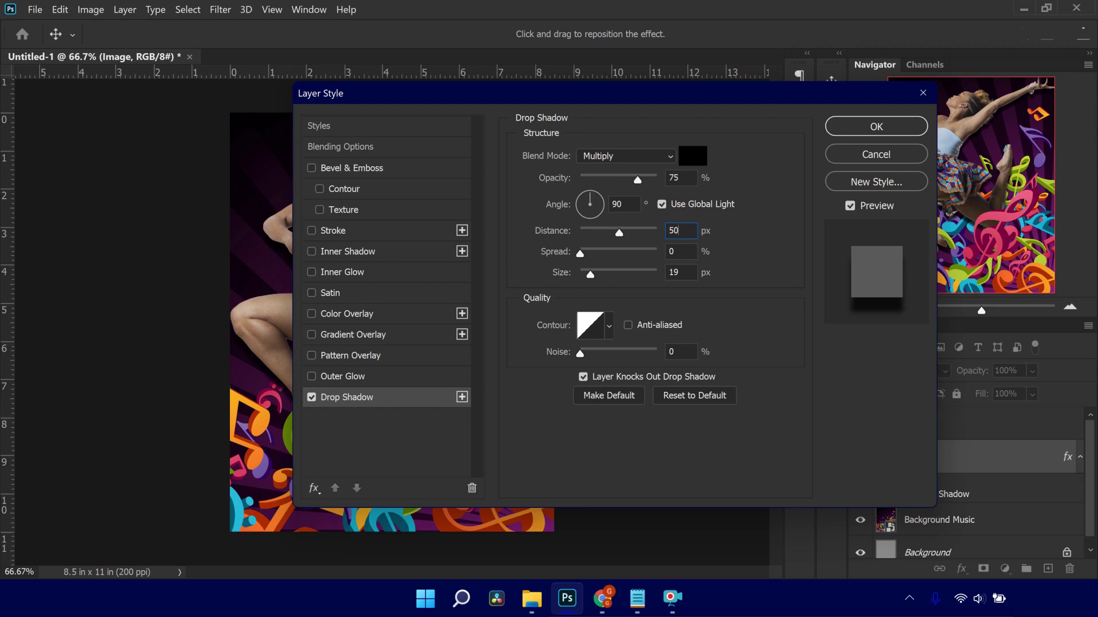
double_click(678, 272)
type("75")
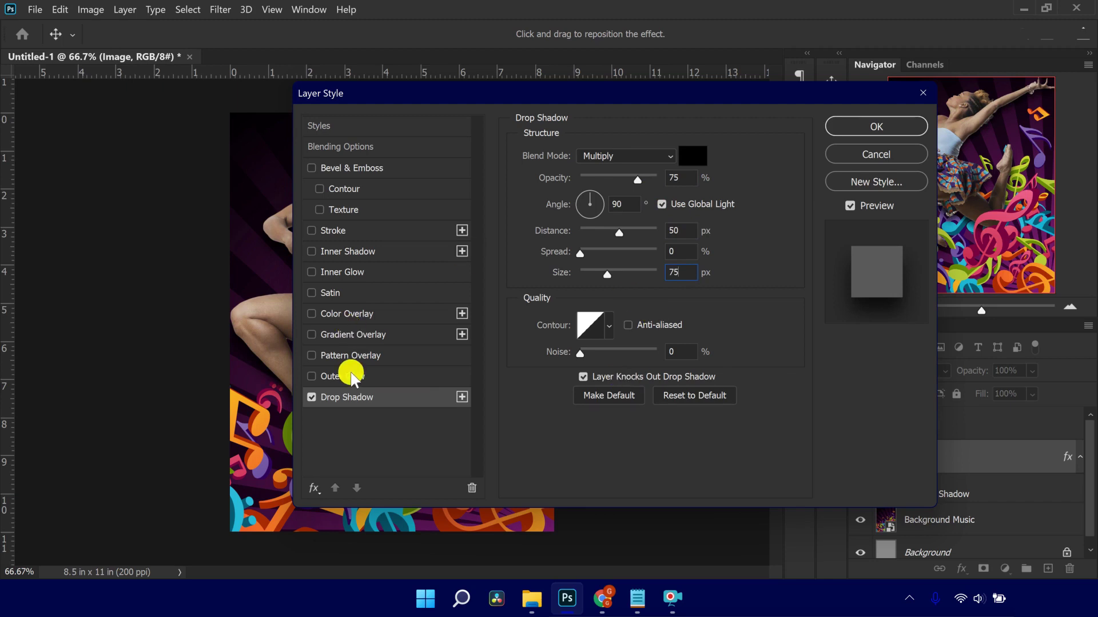
Add an Outer Glow at 50% opacity and 45 px size, and apply the styles
left_click(375, 379)
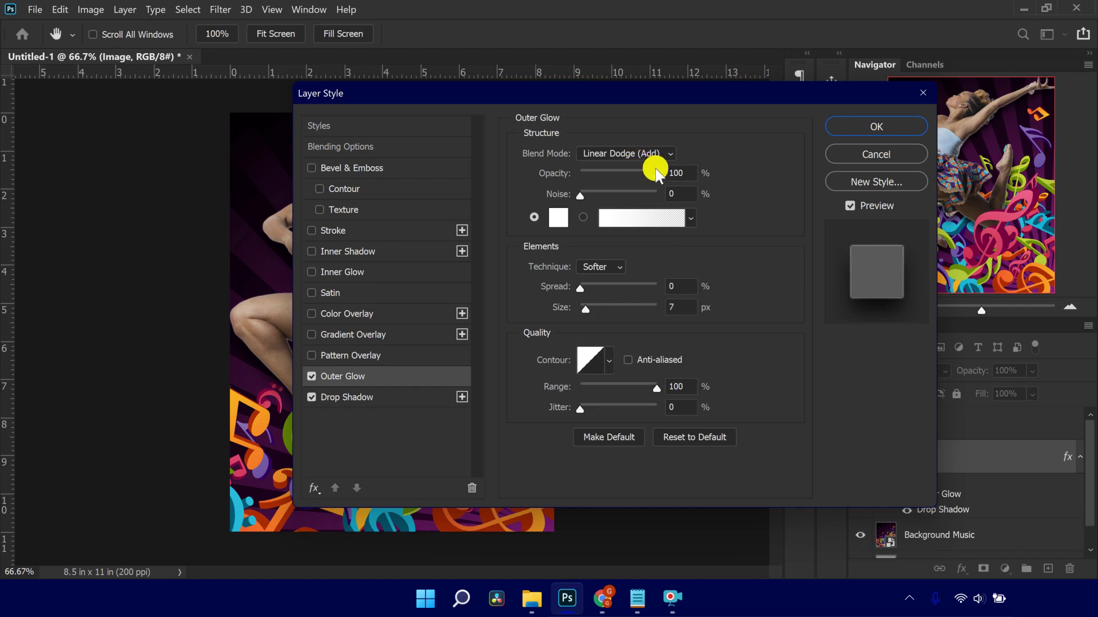
left_click(675, 175)
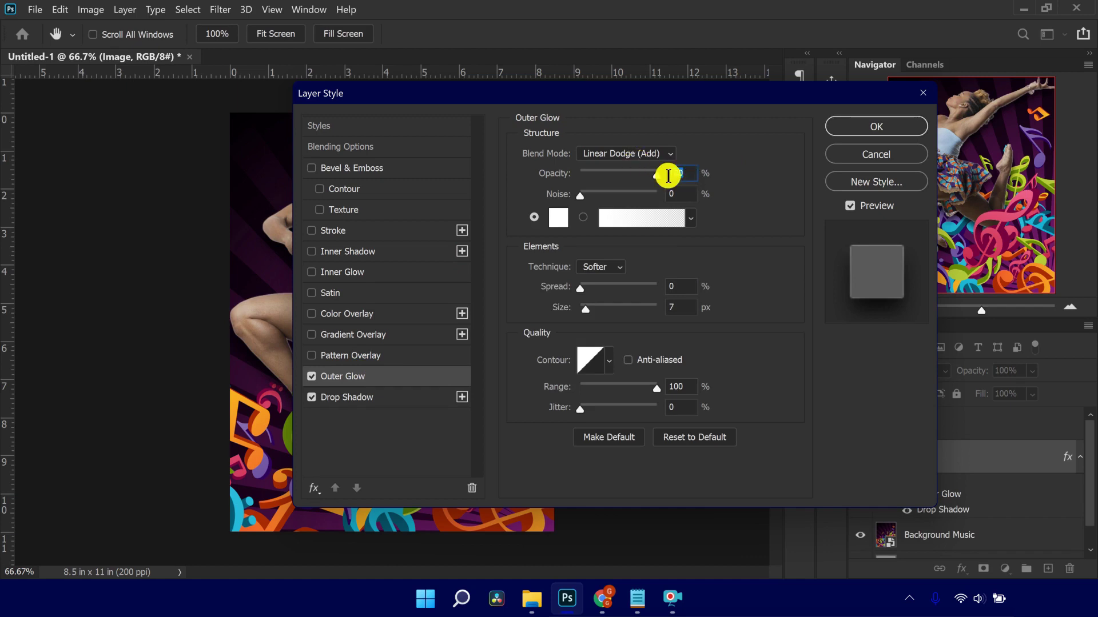
type("50")
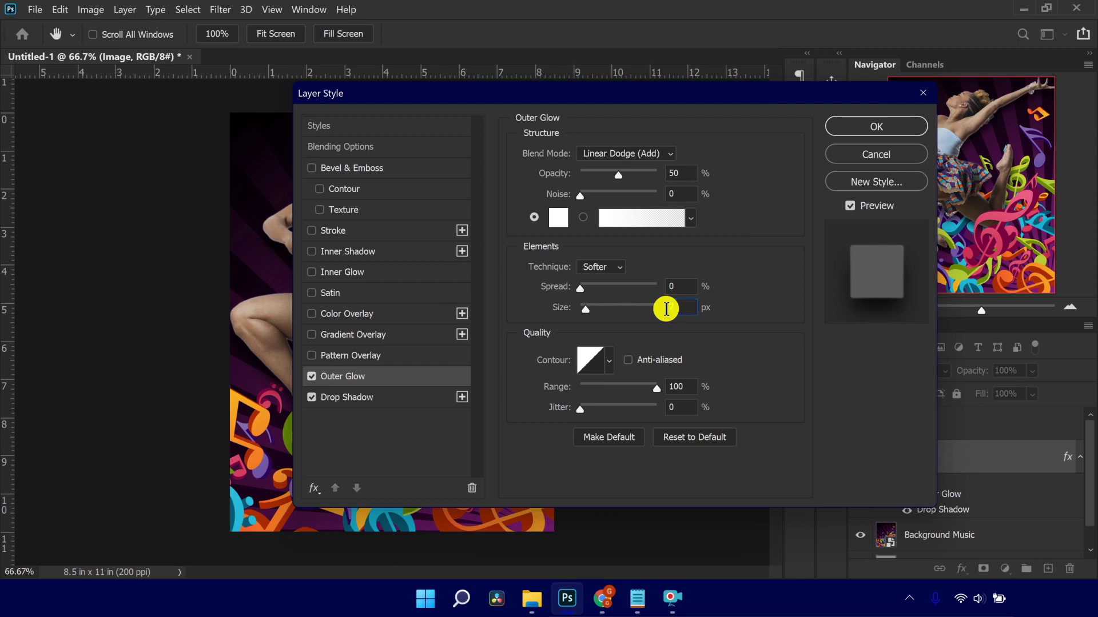
type("45")
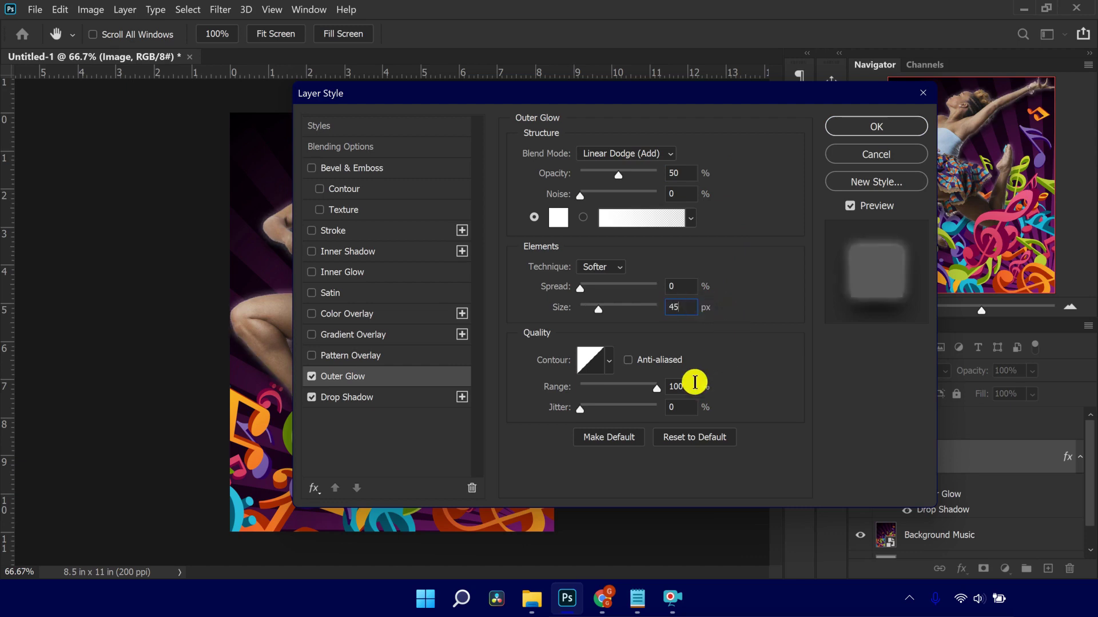
left_click(684, 386)
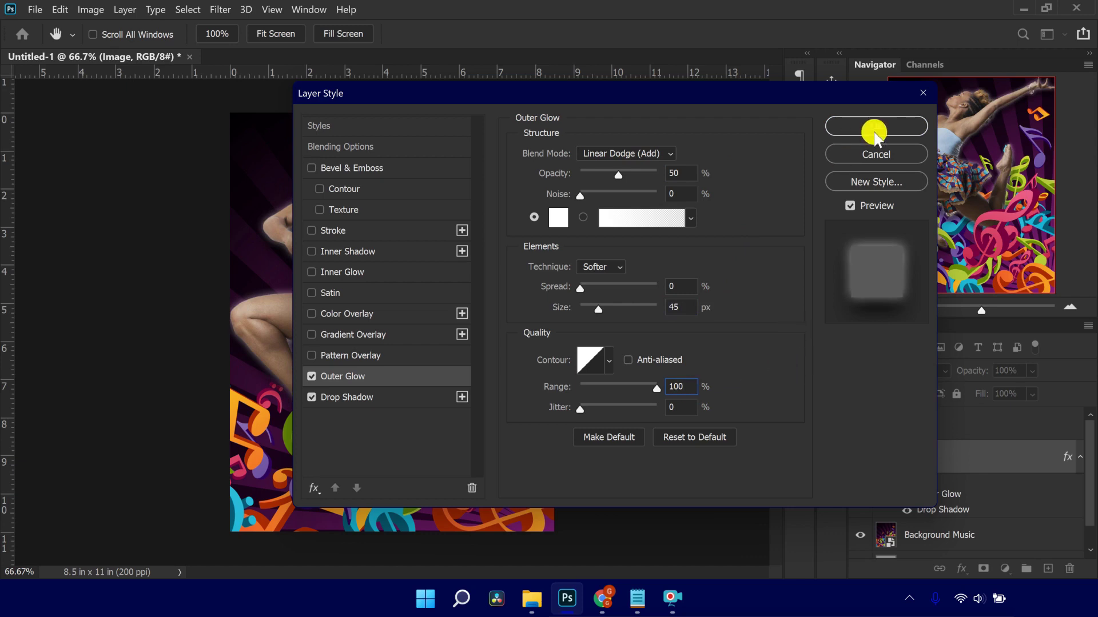
left_click(875, 127)
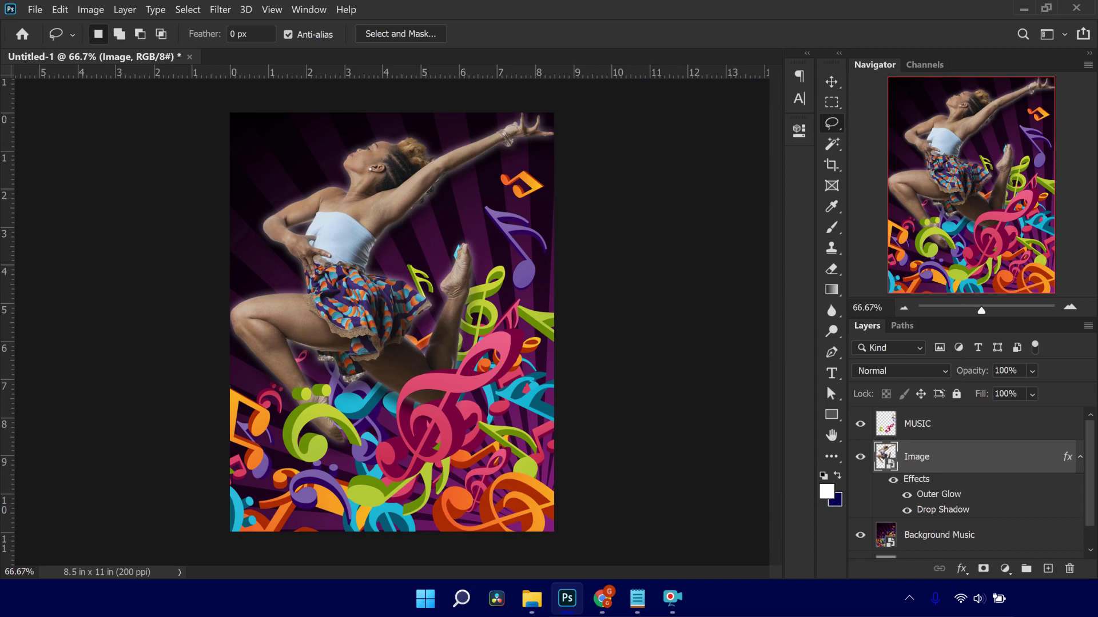
Copy the Image layer's style, paste it onto MUSIC, and collapse both effects lists
right_click(981, 457)
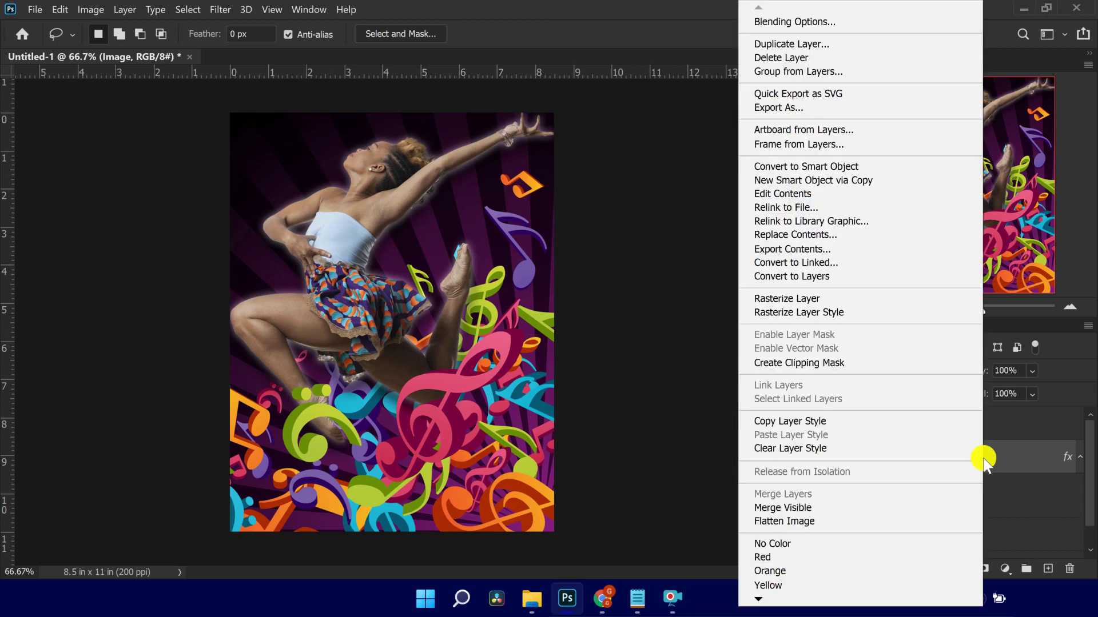
left_click(824, 422)
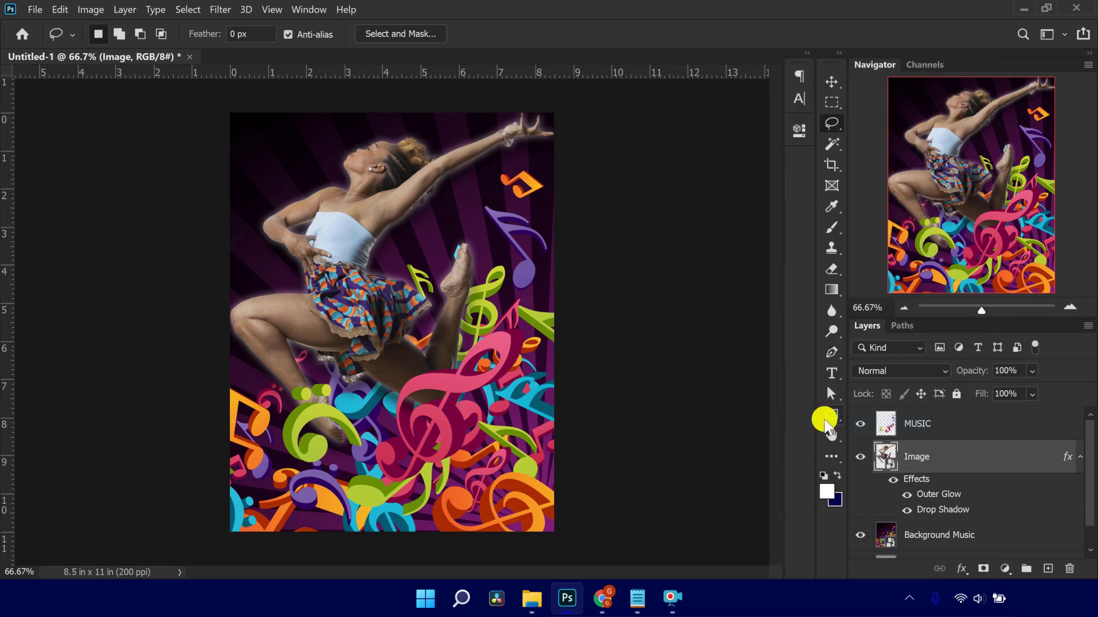
right_click(971, 426)
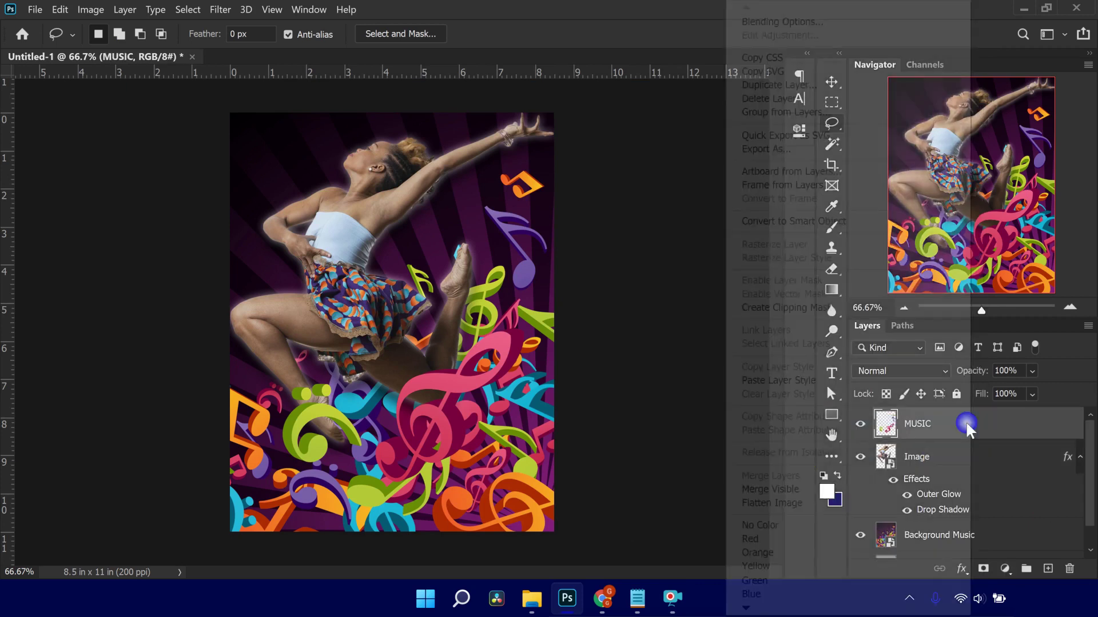
left_click(795, 380)
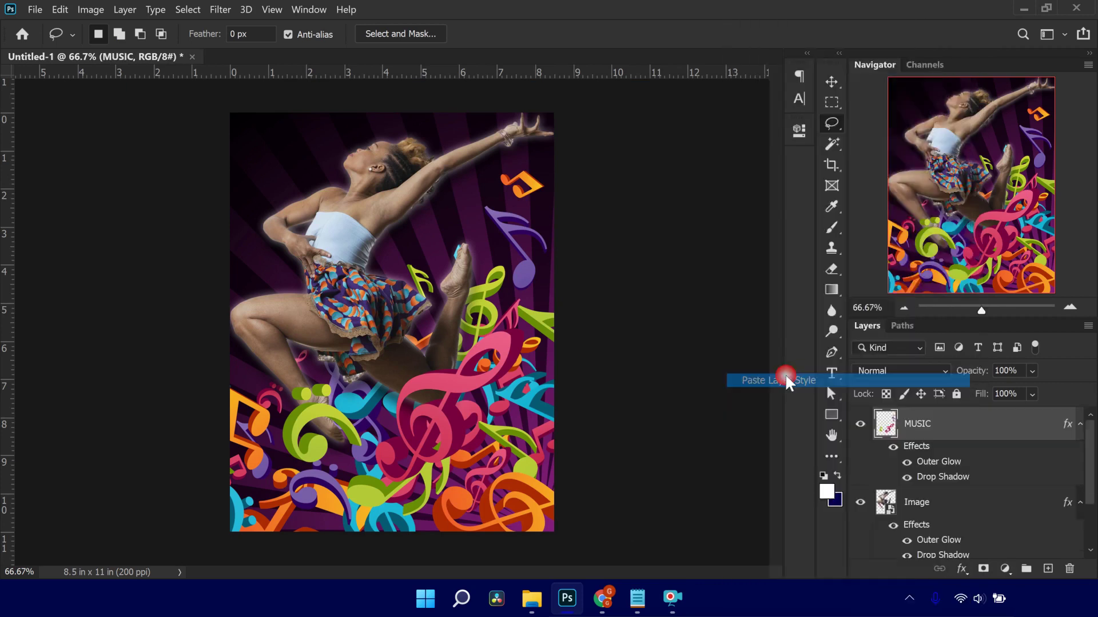
left_click(1079, 423)
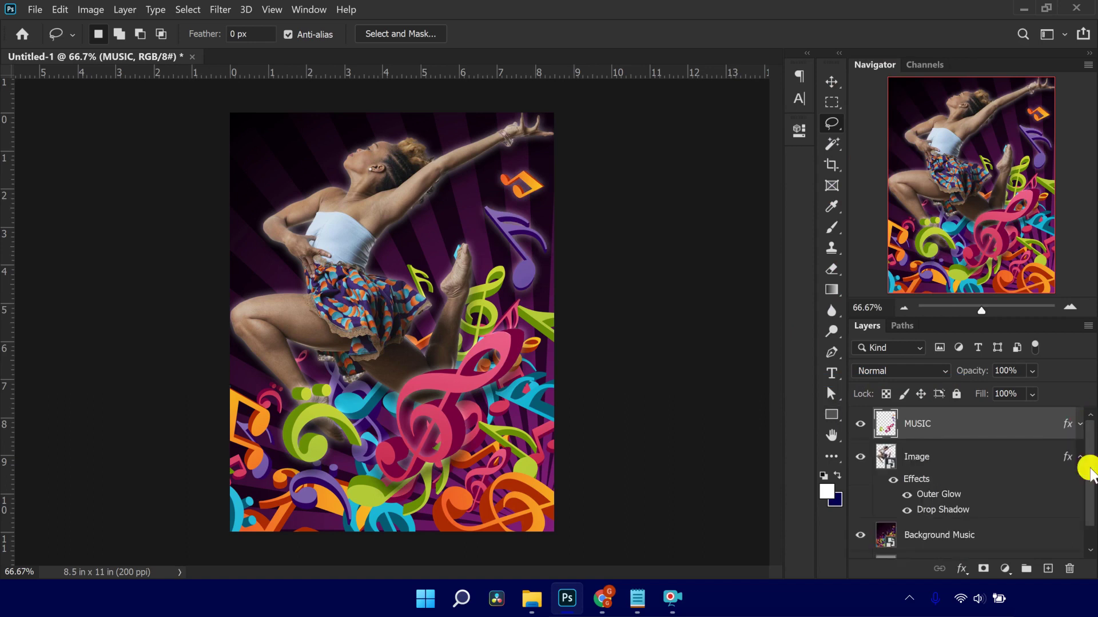
left_click(1079, 456)
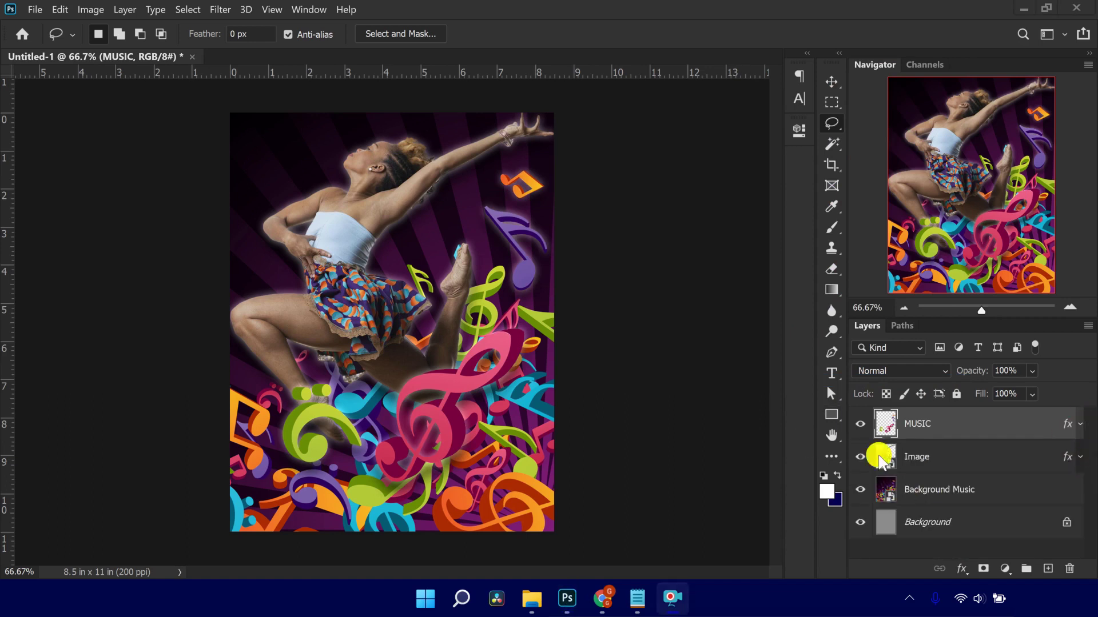
Hide the MUSIC, Image and Background Music layers, then select the Background layer
left_click(861, 425)
left_click(860, 456)
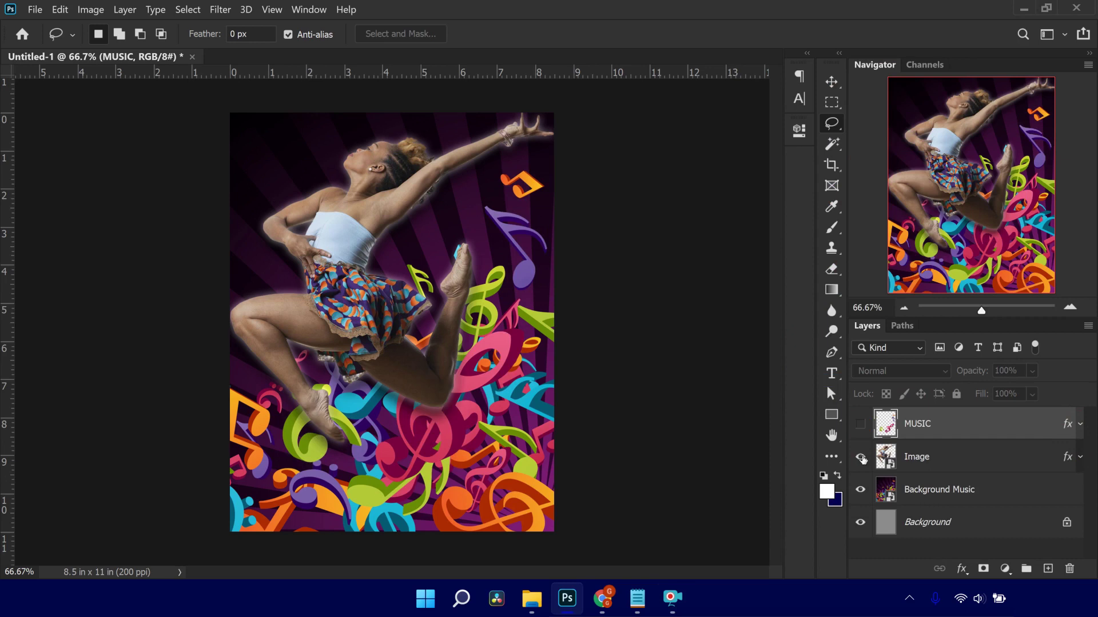
left_click(860, 490)
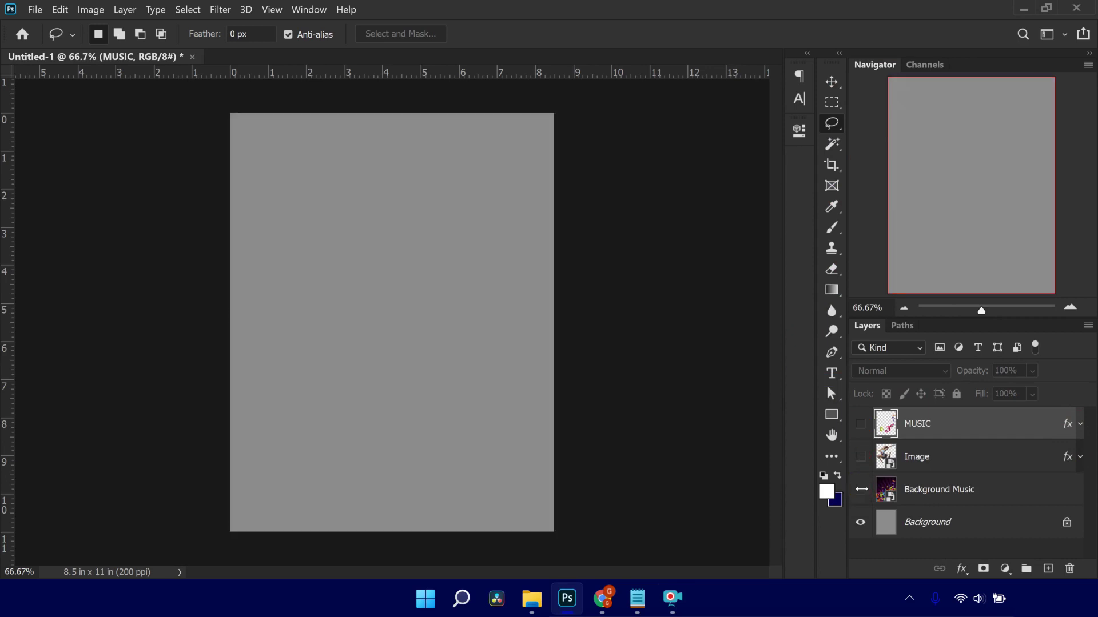
left_click(949, 521)
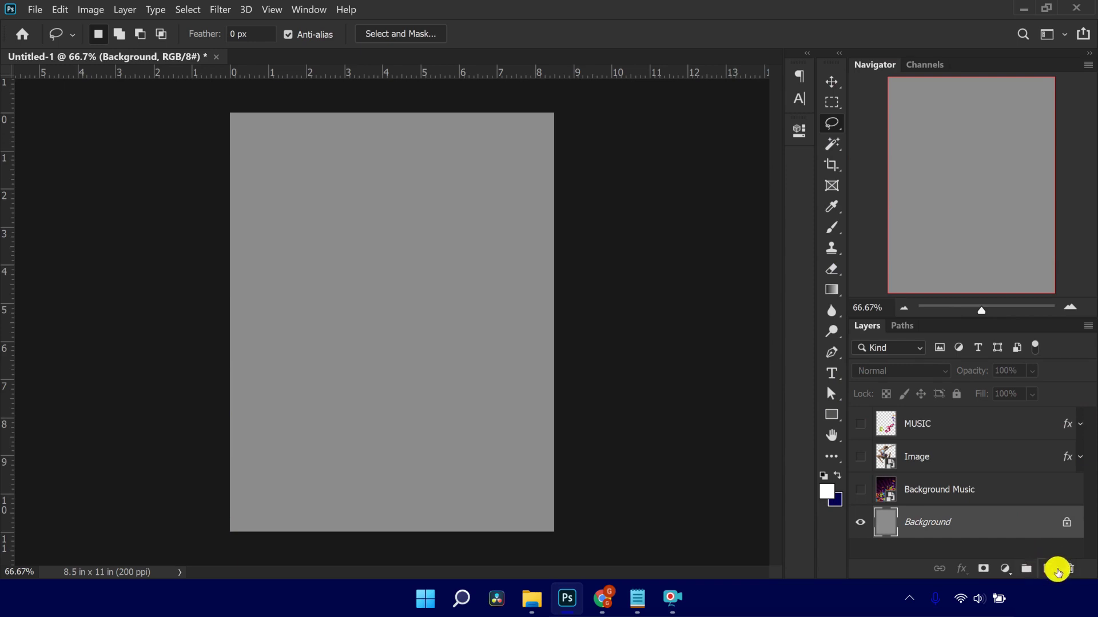
Create a new layer above Background and rename it 'Shape'
left_click(1048, 569)
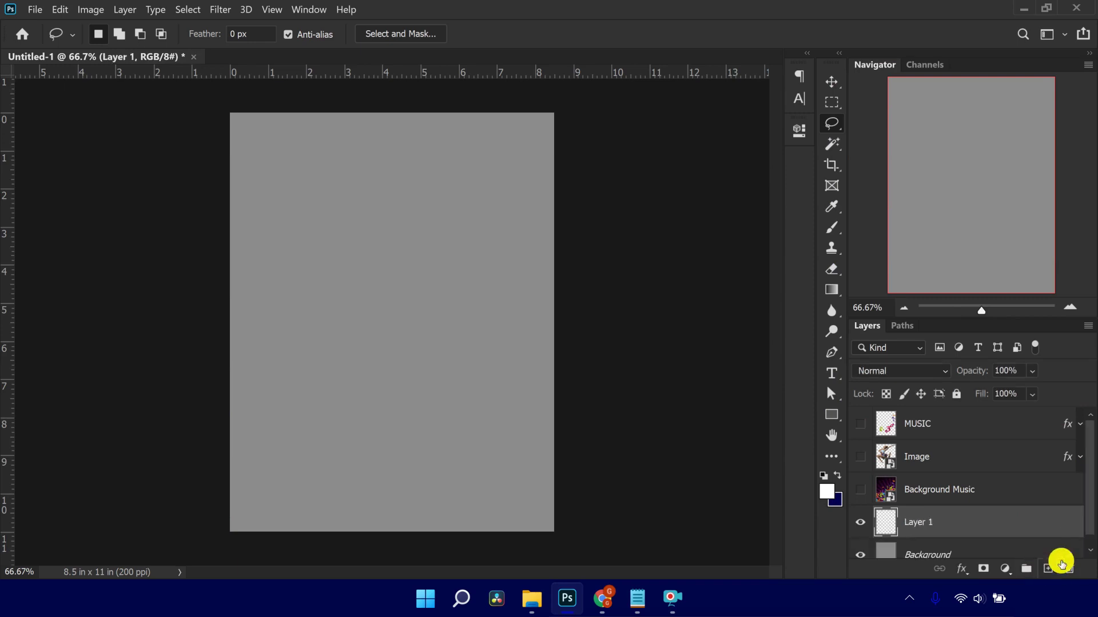
double_click(924, 522)
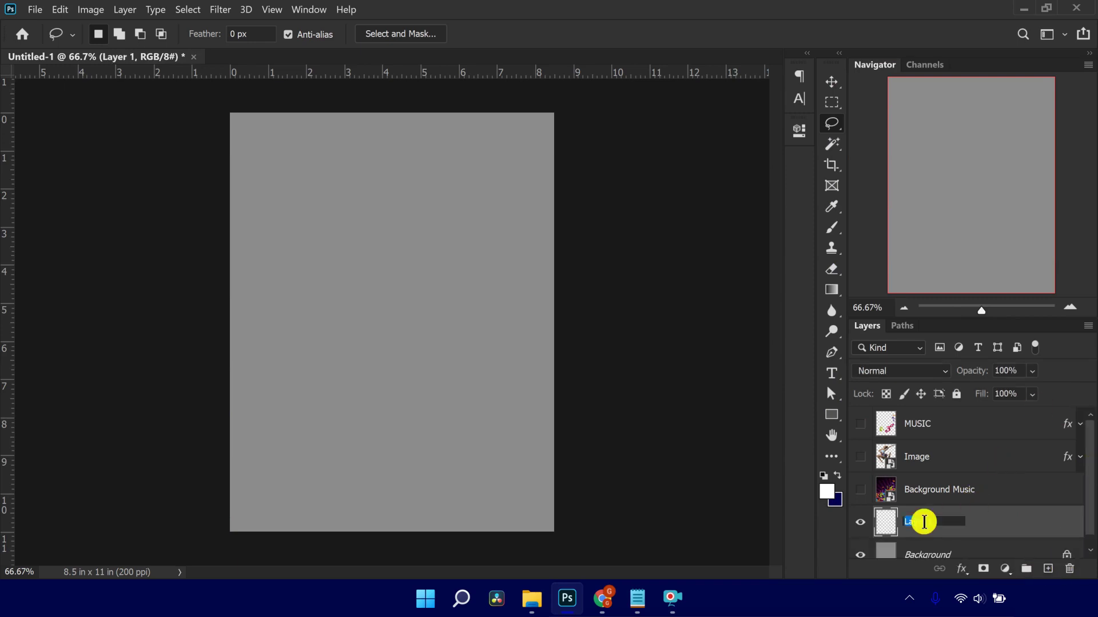
type("Shape")
key("Return")
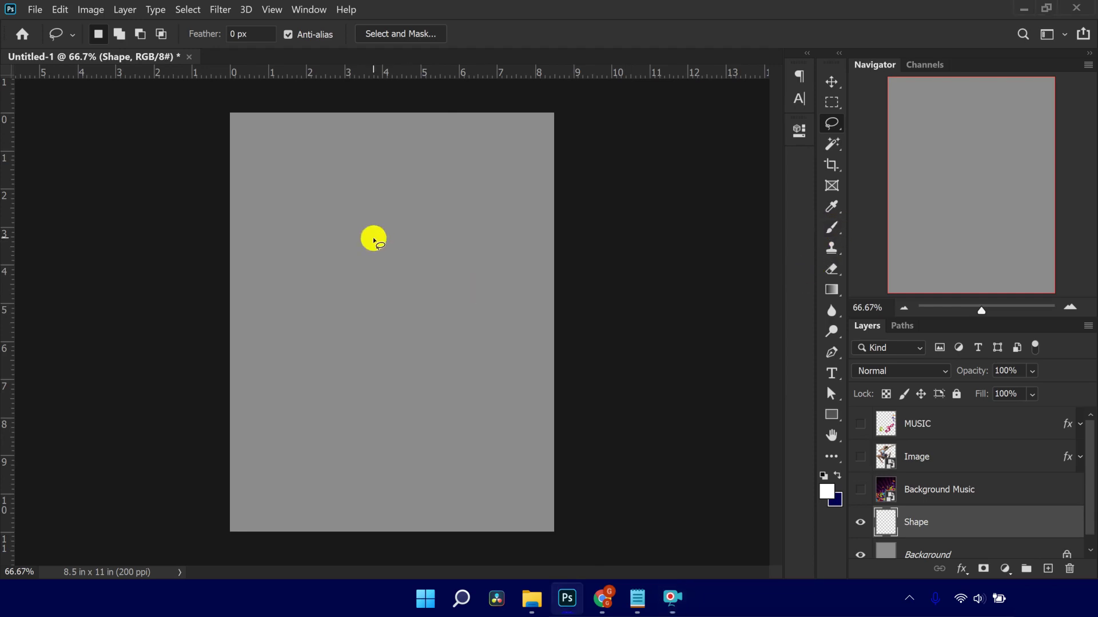
Paint a white stroke across the top of the page with an SG-Paint-Brush-Strokes tip at 1457 px
left_click(832, 228)
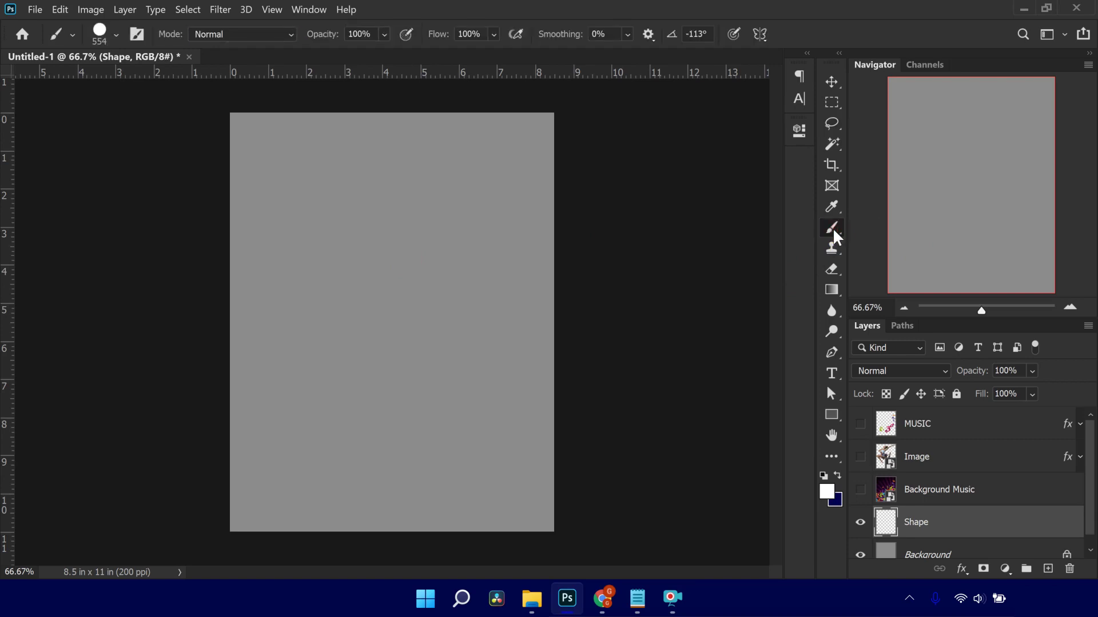
right_click(360, 276)
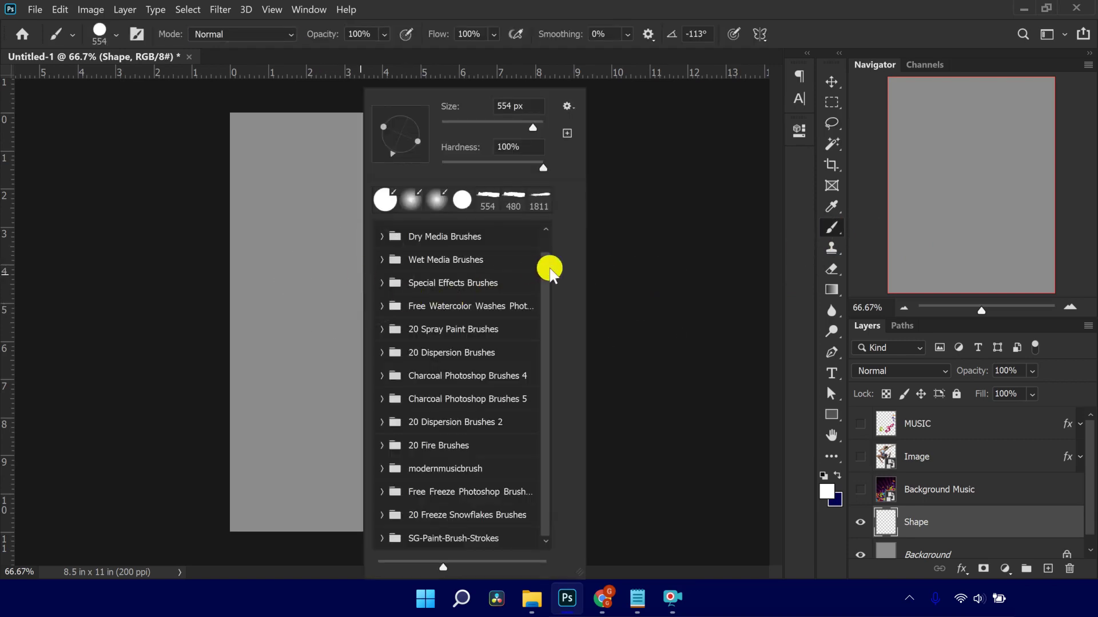
left_click(544, 317)
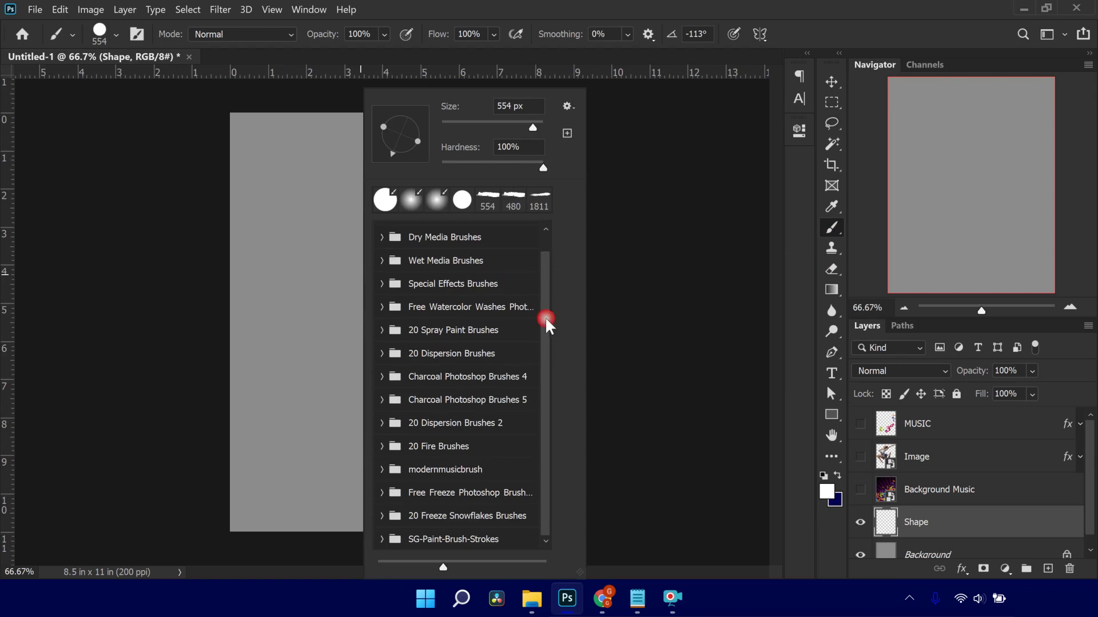
left_click(385, 541)
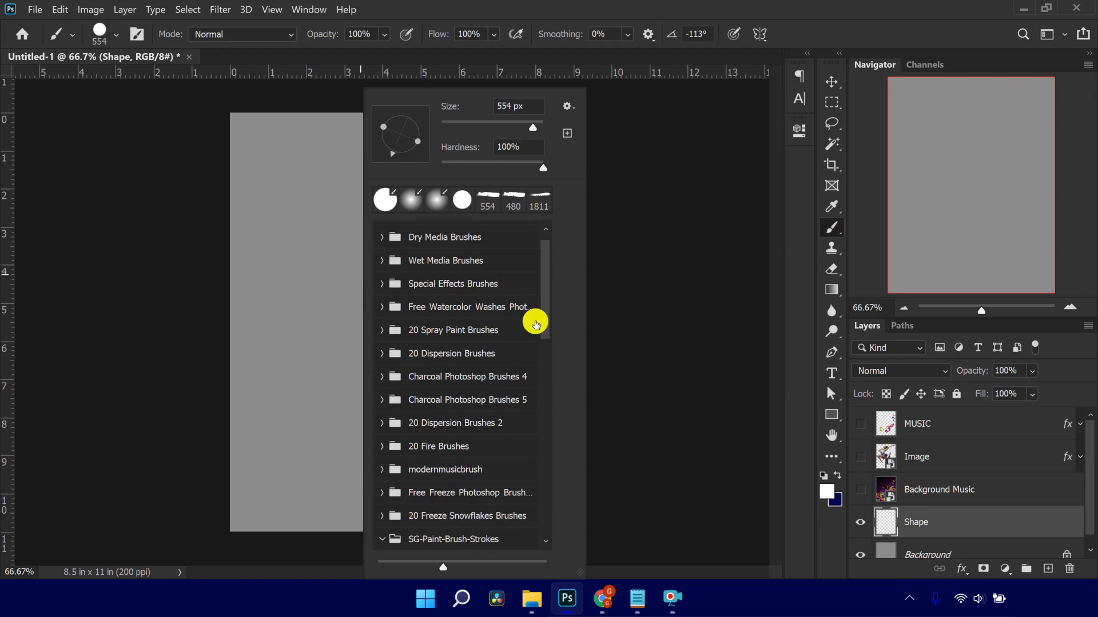
mouse_move(543, 318)
left_mouse_down()
mouse_move(544, 301)
mouse_move(548, 390)
left_mouse_up()
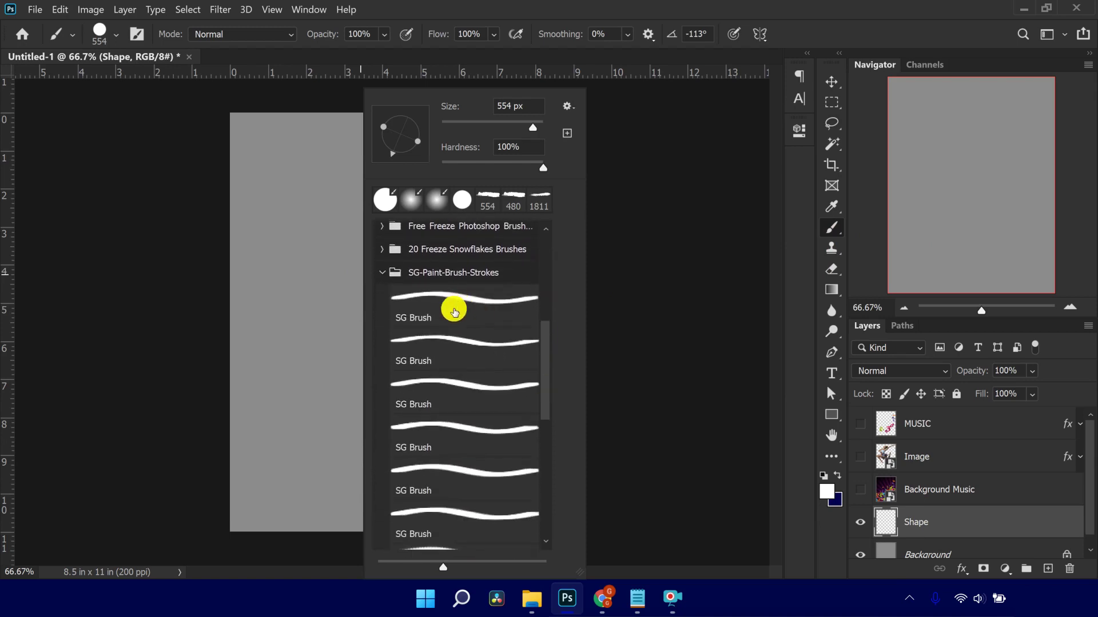
left_click(434, 472)
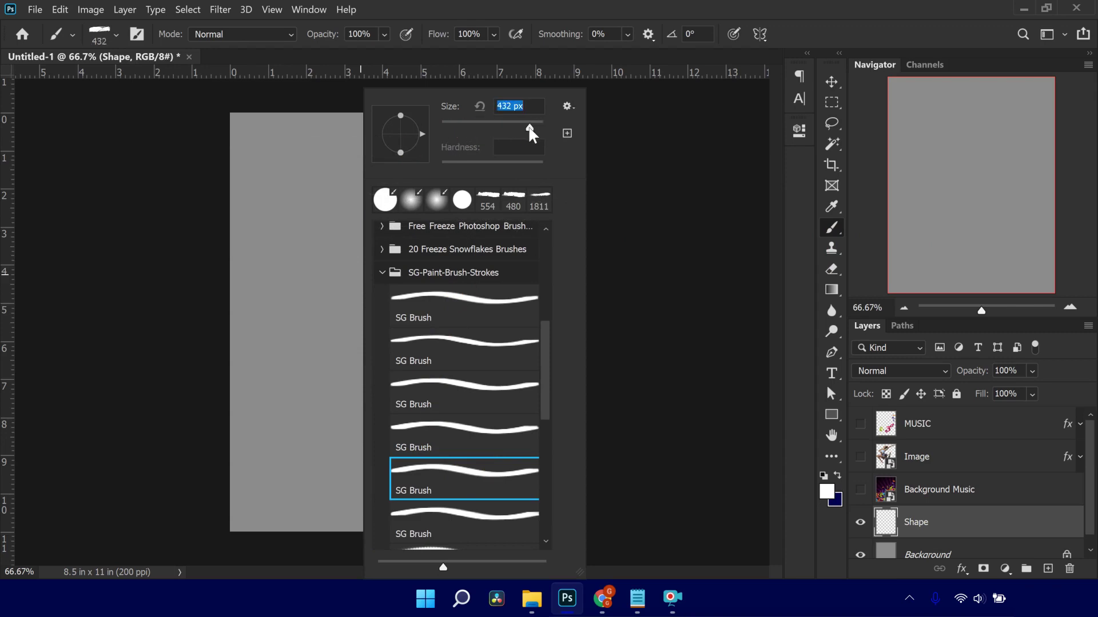
mouse_move(523, 126)
left_mouse_down()
mouse_move(318, 135)
mouse_move(526, 134)
mouse_move(530, 124)
mouse_move(318, 147)
mouse_move(475, 147)
left_mouse_up()
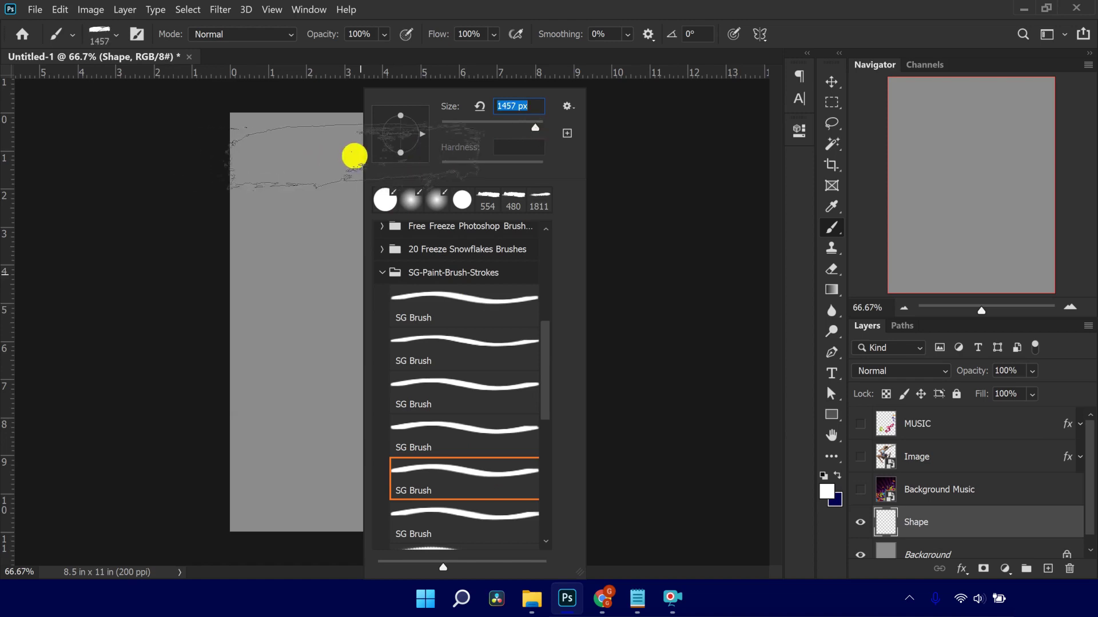
left_click(359, 158)
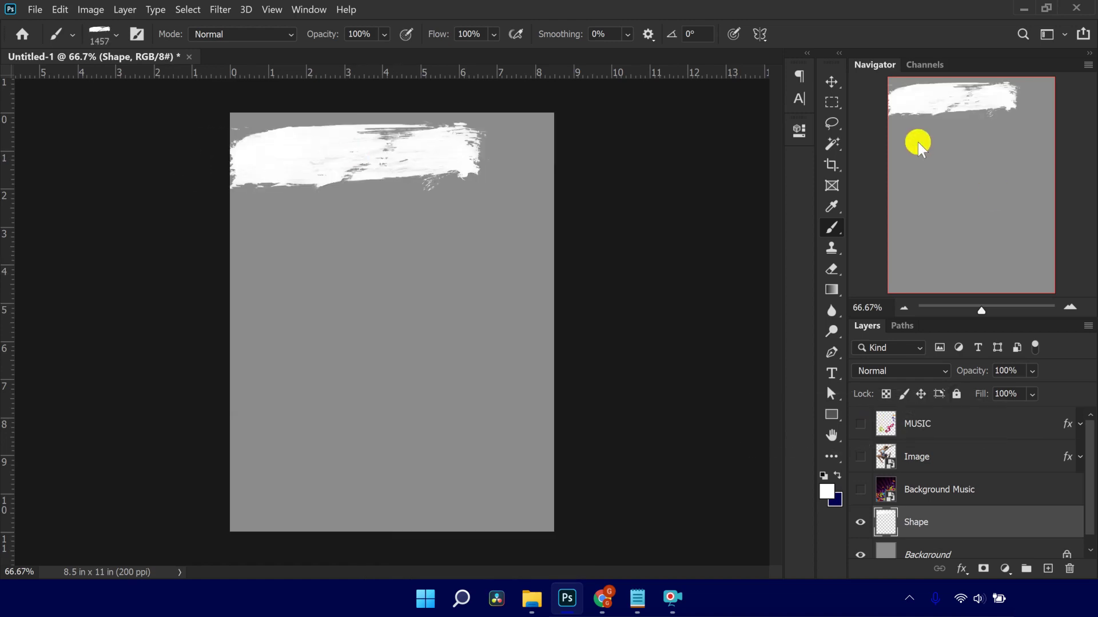
Undo the first stroke and paint overlapping white strokes down the page, leaving ragged grey edges
key("ctrl+z")
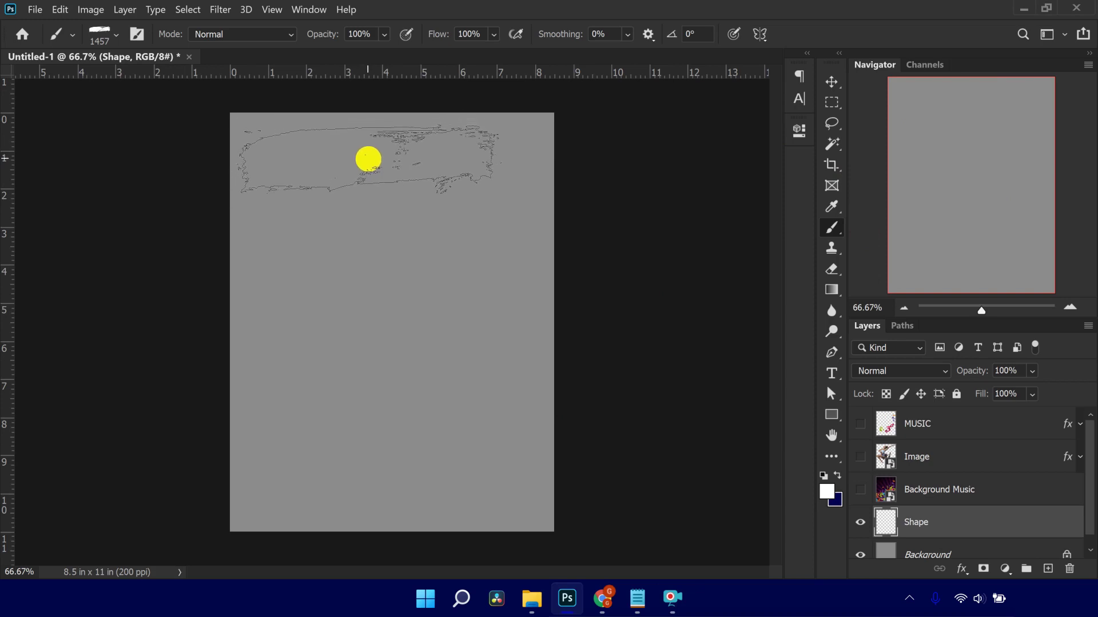
mouse_move(367, 158)
left_mouse_down()
mouse_move(421, 163)
mouse_move(385, 194)
mouse_move(422, 227)
mouse_move(358, 261)
mouse_move(425, 295)
mouse_move(359, 341)
mouse_move(429, 374)
mouse_move(368, 400)
mouse_move(369, 415)
mouse_move(409, 434)
mouse_move(361, 457)
mouse_move(363, 471)
mouse_move(423, 496)
left_mouse_up()
left_click(424, 498)
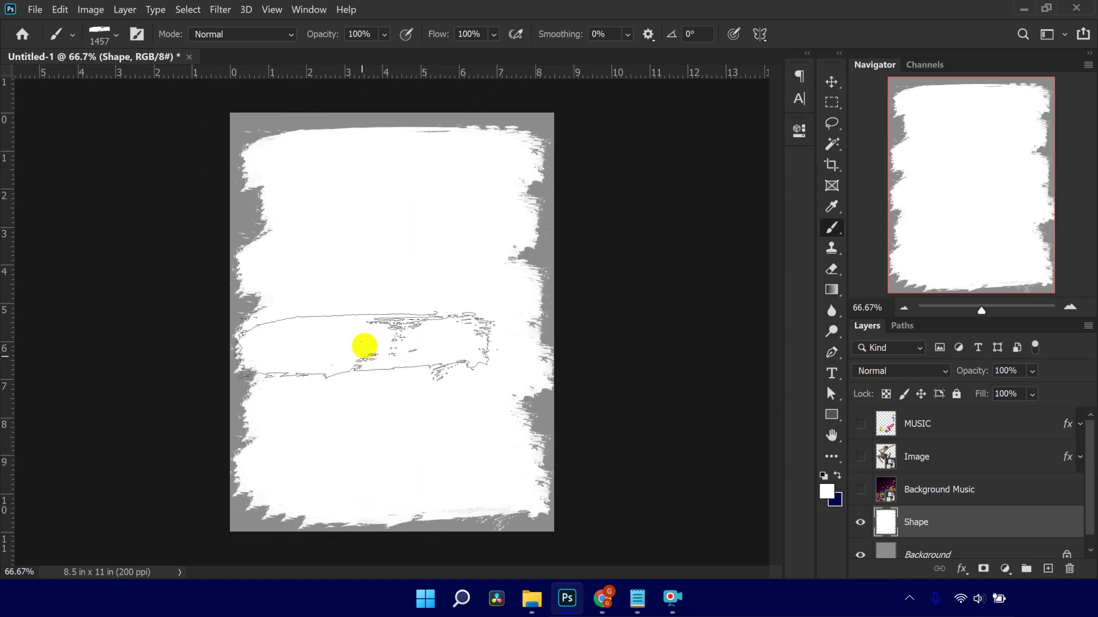
left_click(367, 213)
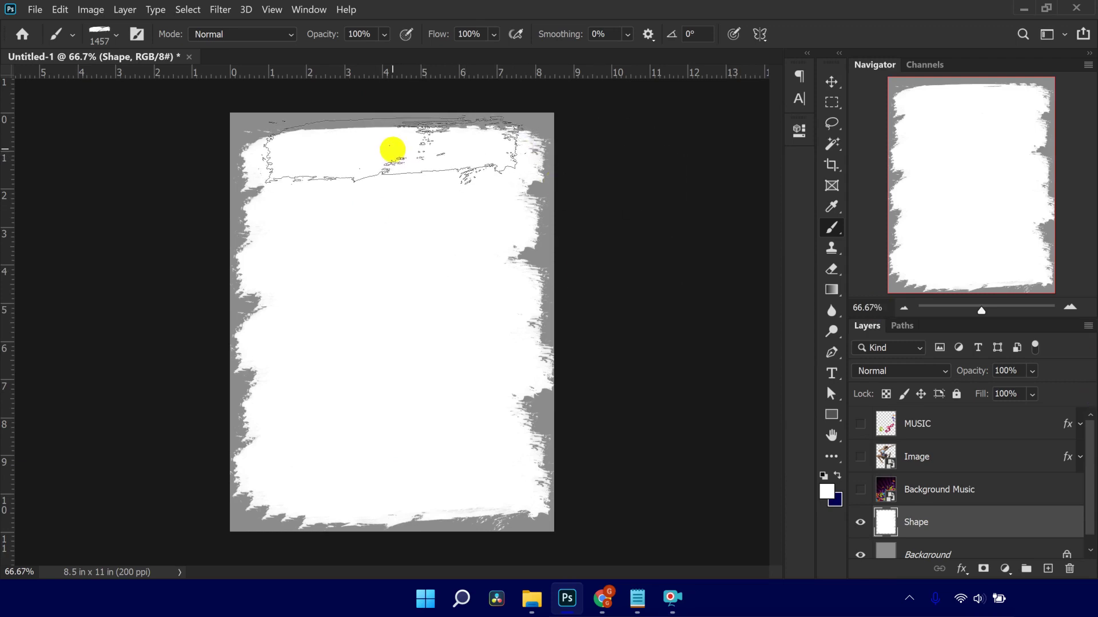
left_click(389, 151)
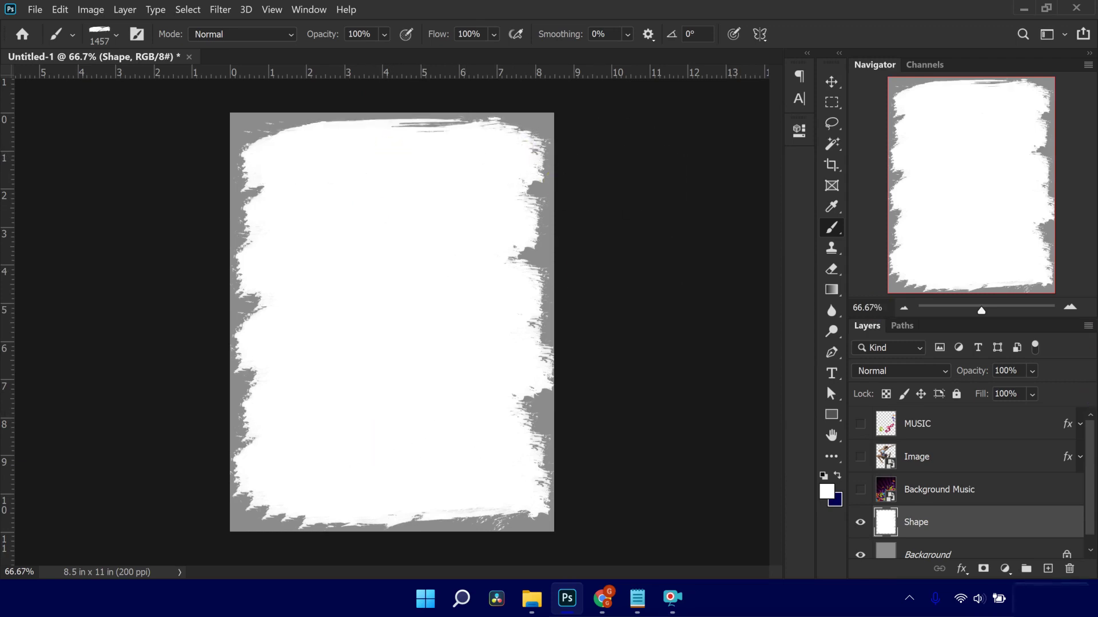
left_click(924, 524)
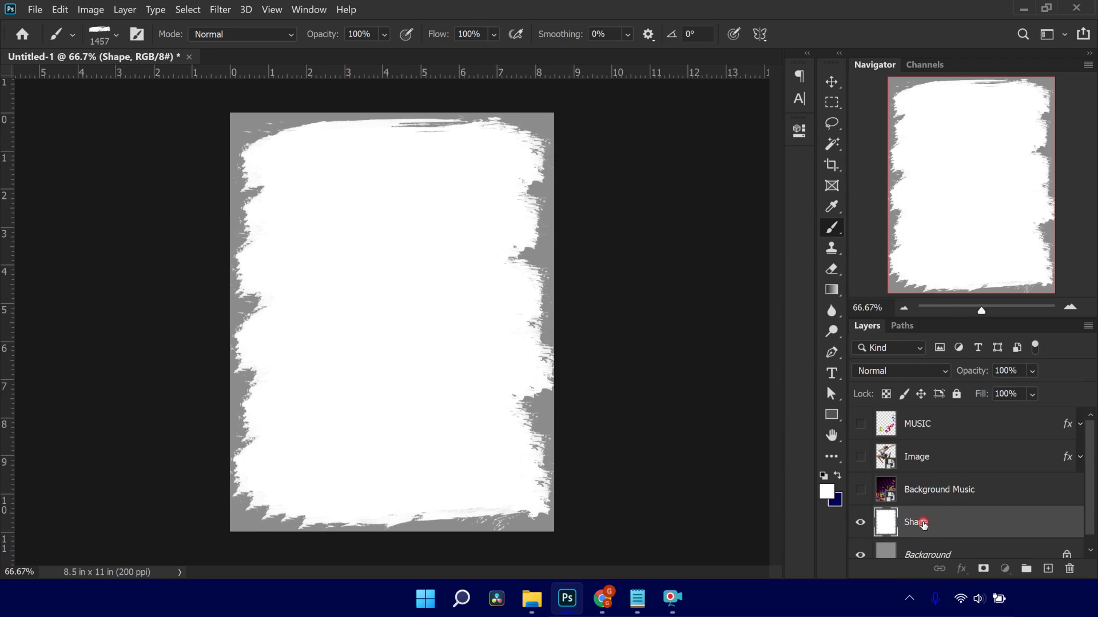
left_click(832, 83)
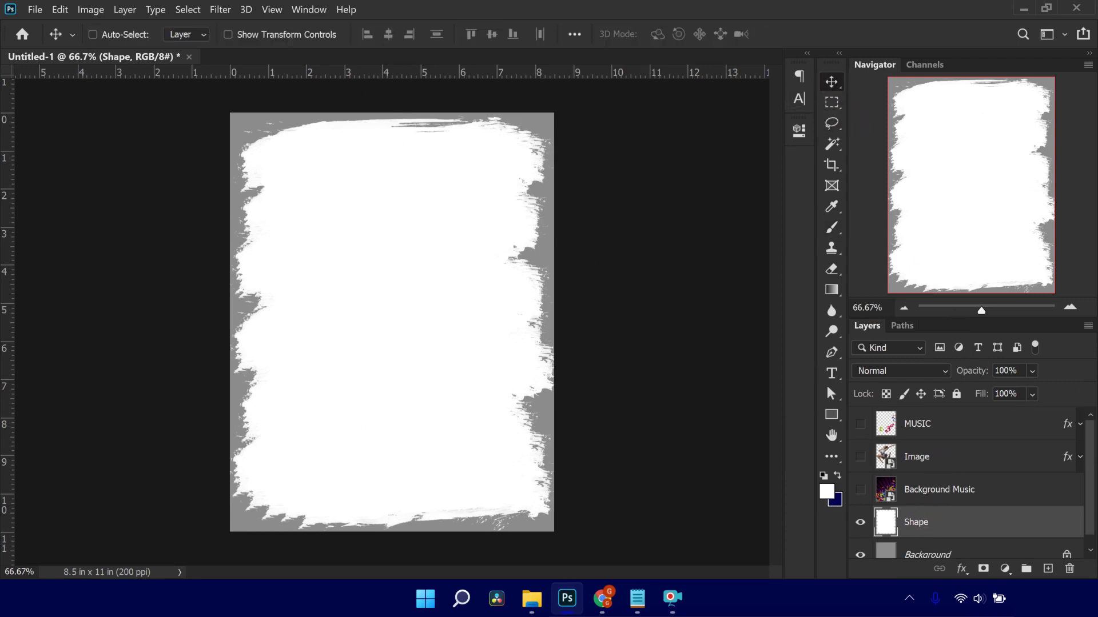
Show the MUSIC, Image and Background Music layers and hide the Shape layer
left_click(861, 424)
left_click(860, 457)
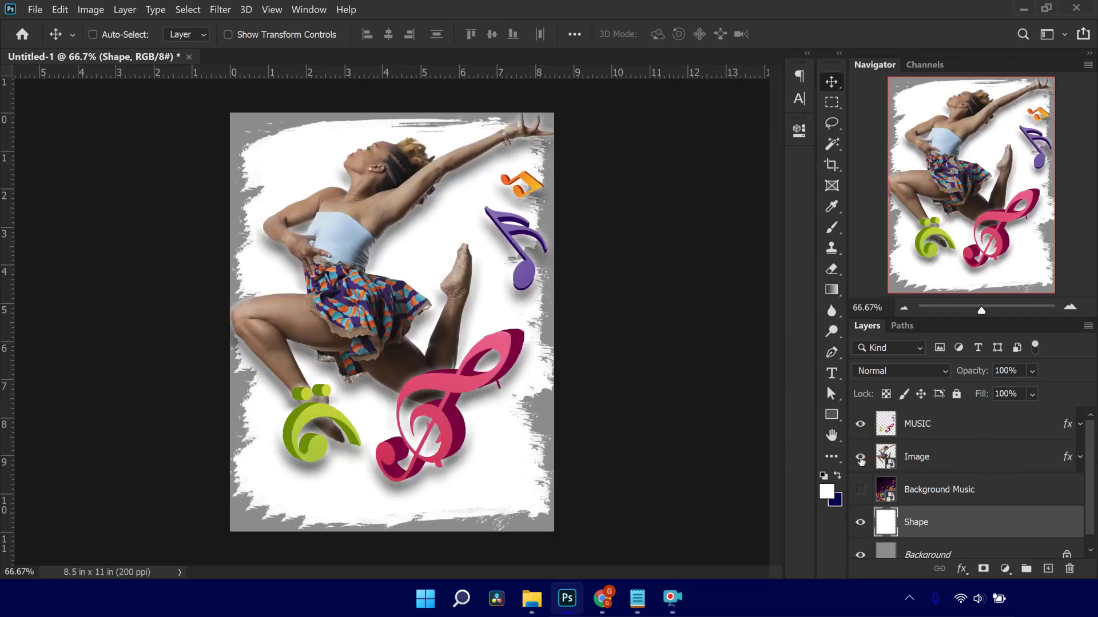
left_click(860, 489)
left_click(860, 522)
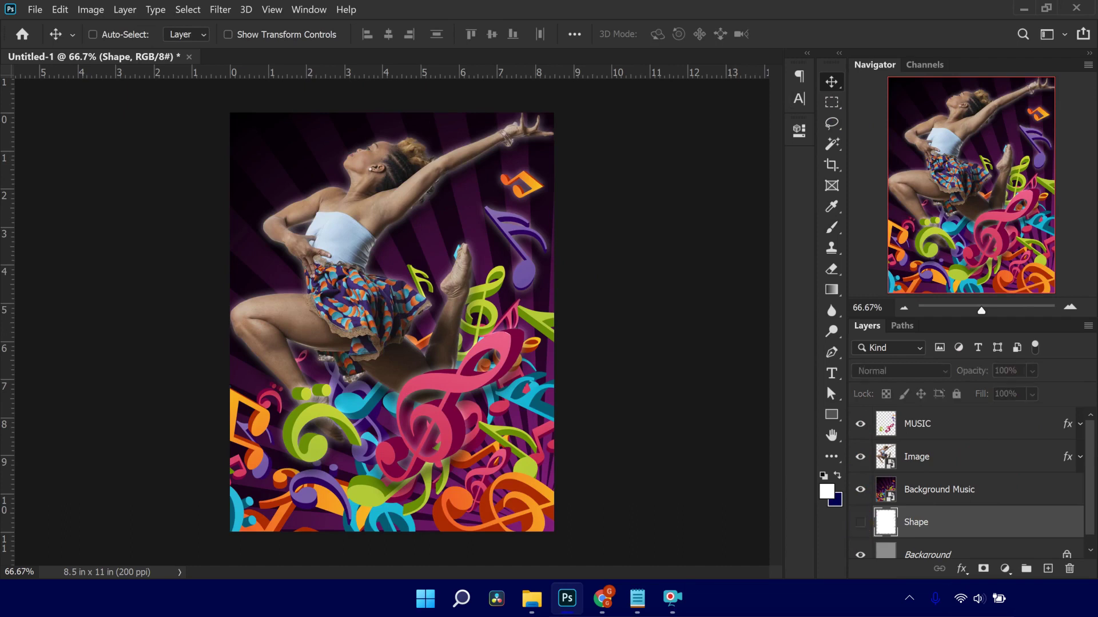
Select the MUSIC, Image and Background Music layers together
left_click(955, 425)
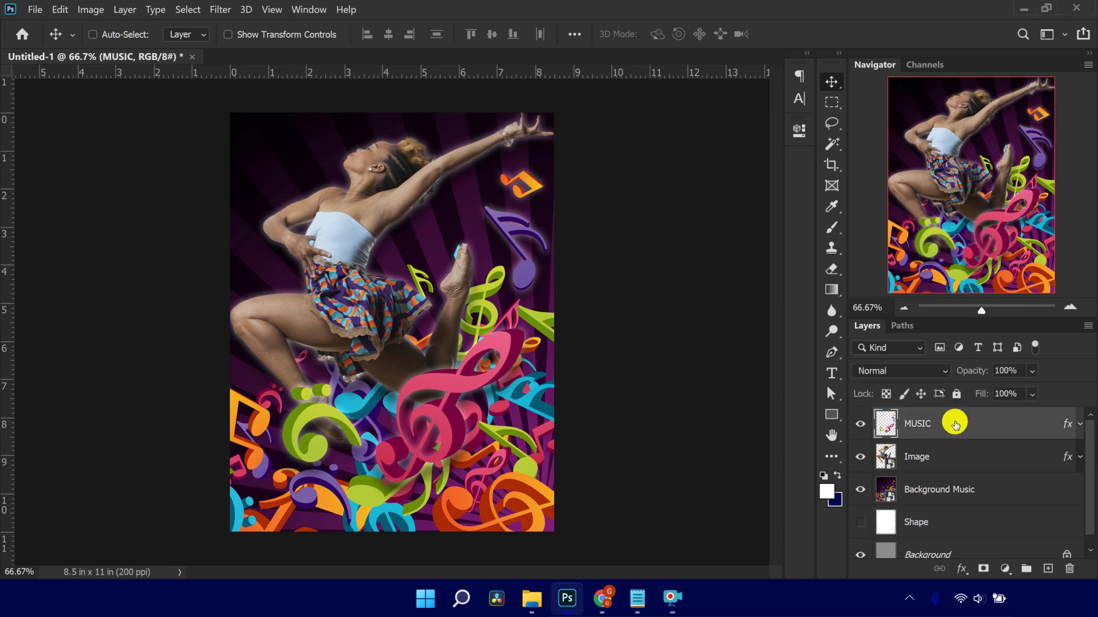
key("ctrl")
left_click(964, 458, "ctrl")
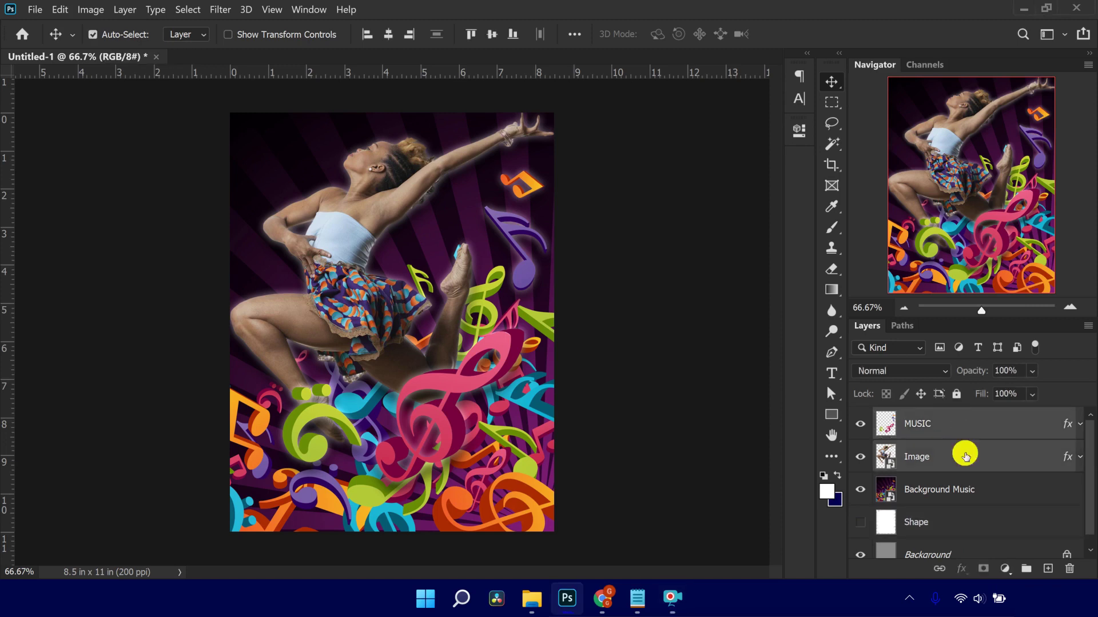
left_click(986, 493, "ctrl")
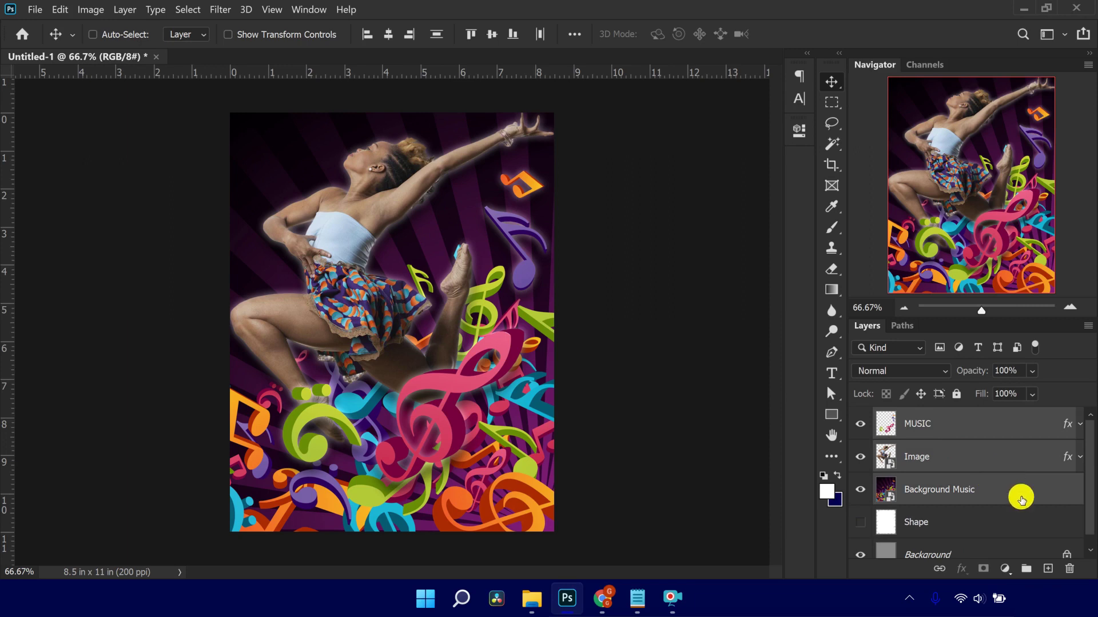
Group the three selected layers into a group named 'Images', then expand and collapse it
left_click(1026, 568)
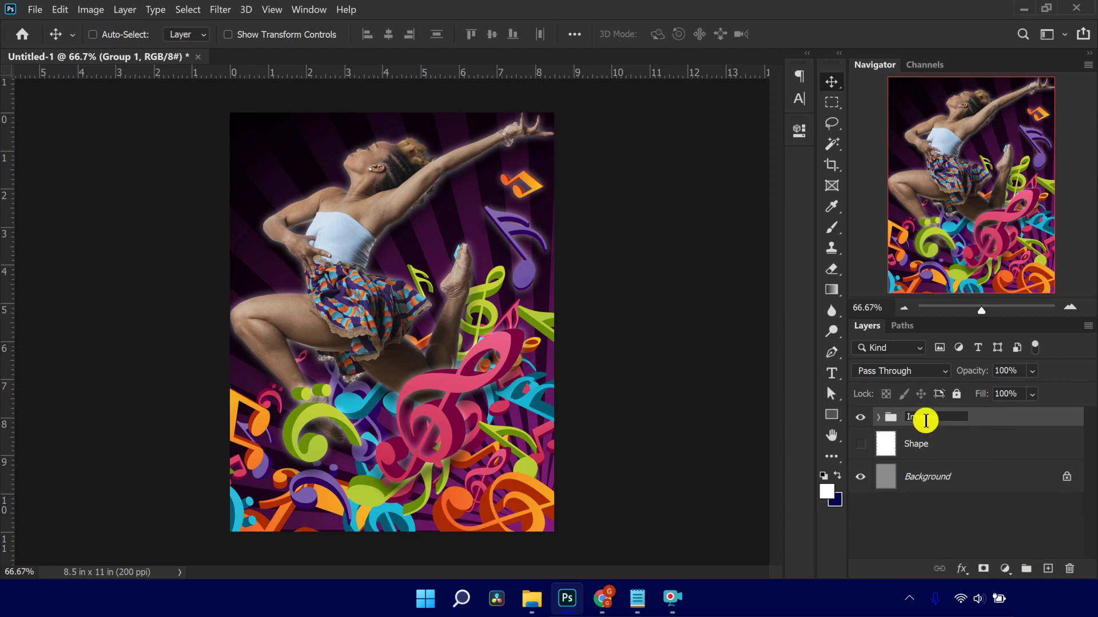
type("ages")
key("Return")
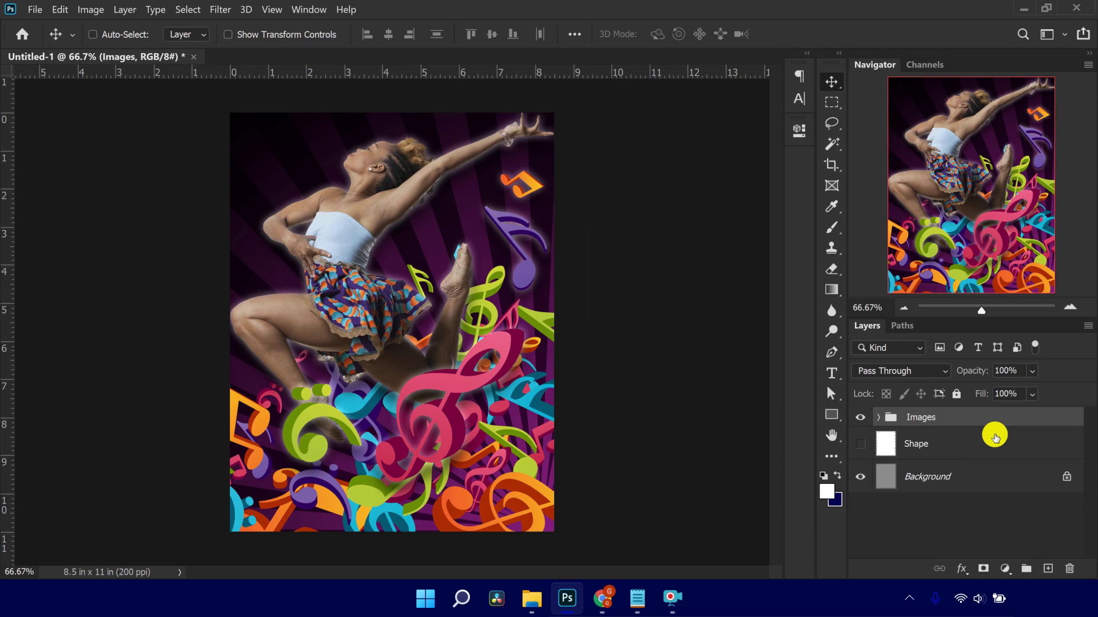
left_click(879, 419)
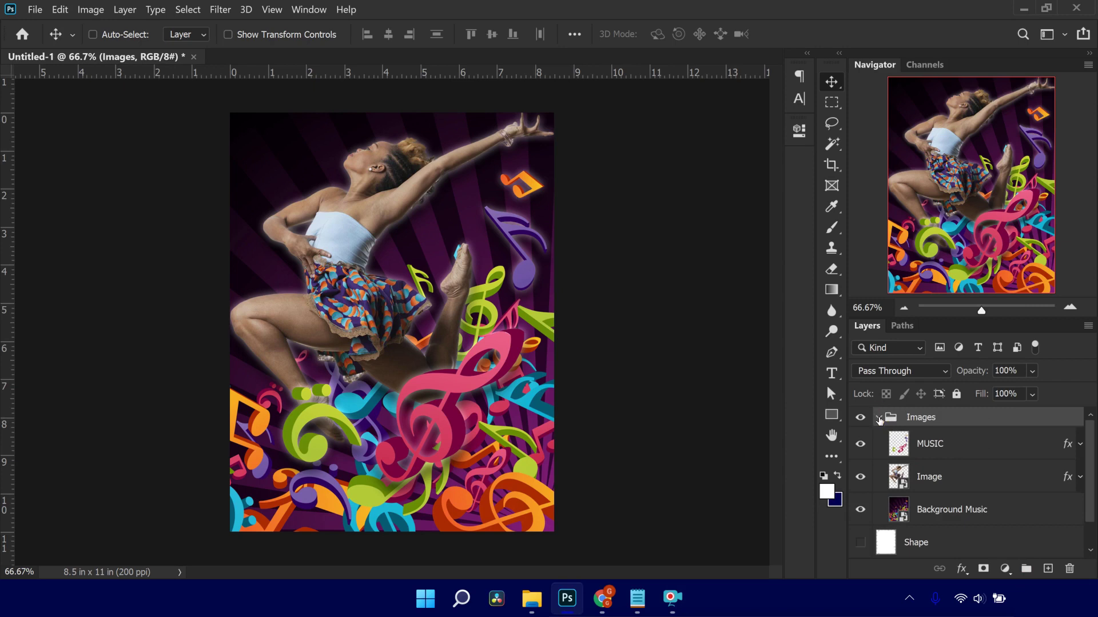
left_click(879, 419)
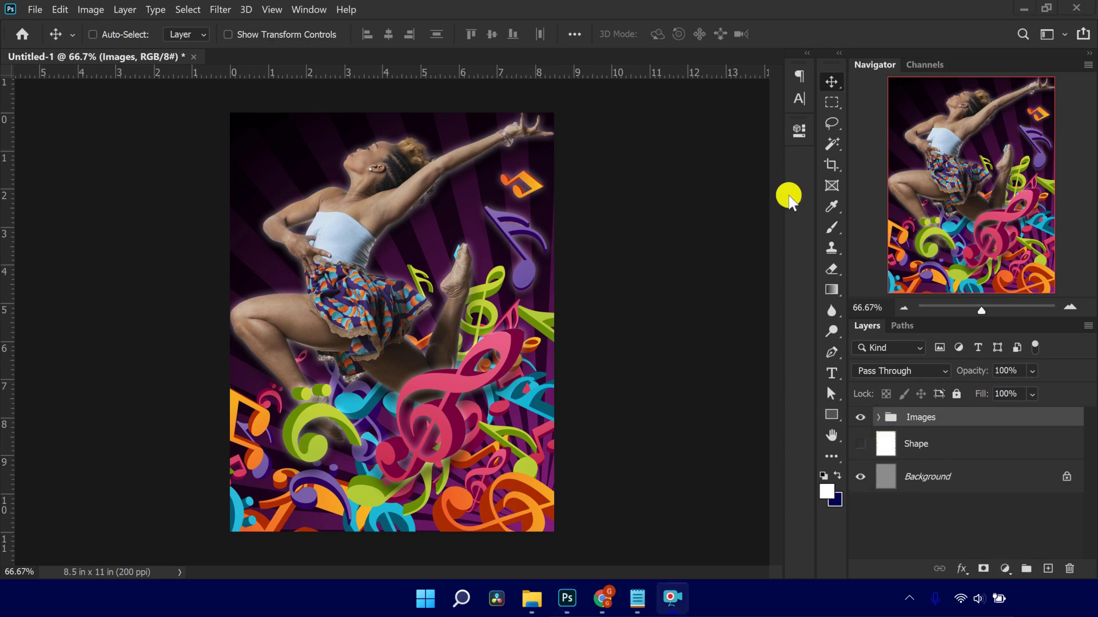
With the Type tool, sample the poster's bright blue as the text colour
left_click(832, 373)
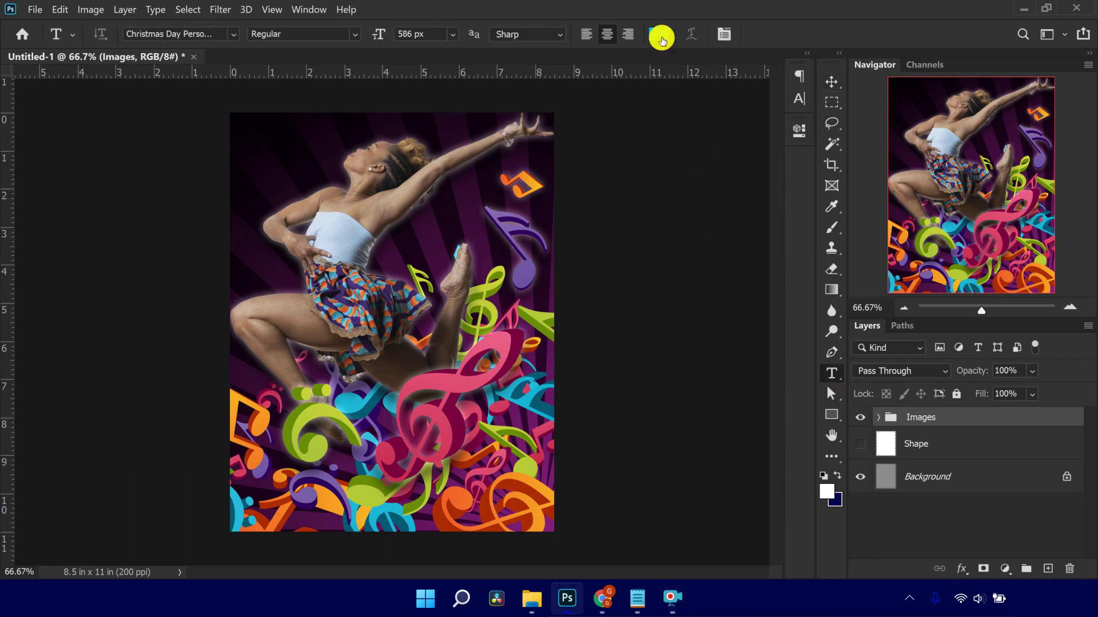
left_click(660, 35)
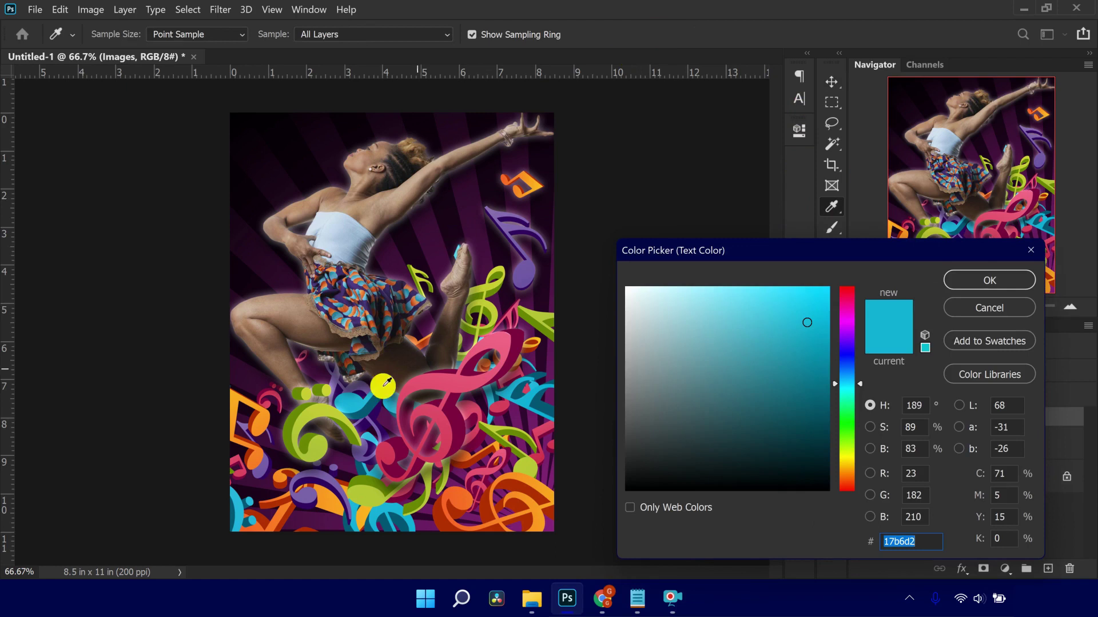
left_click(351, 400)
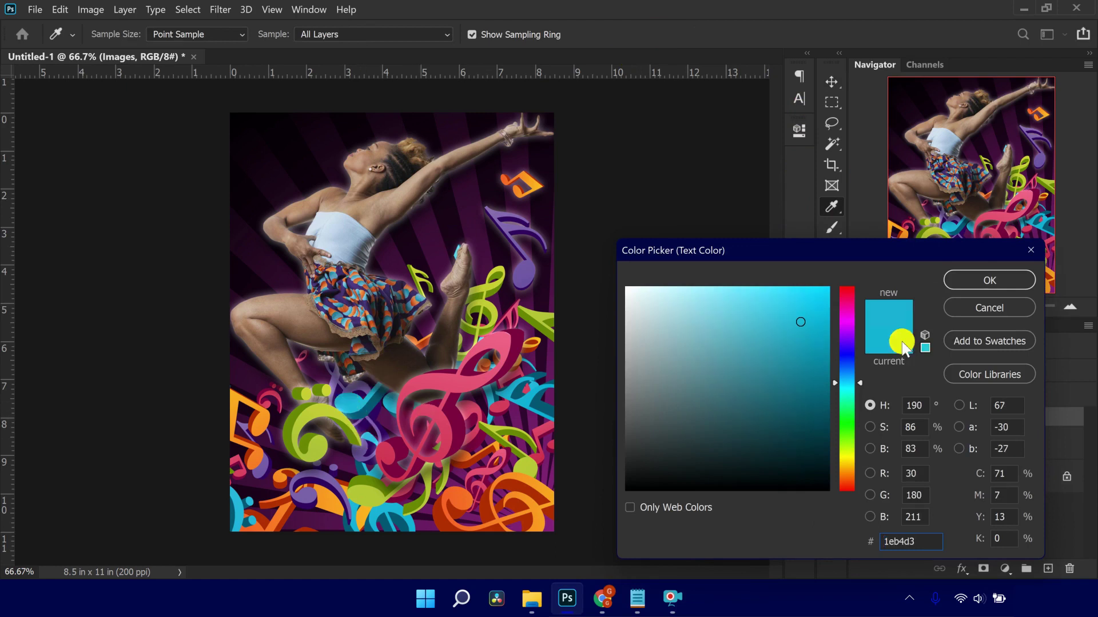
left_click(954, 280)
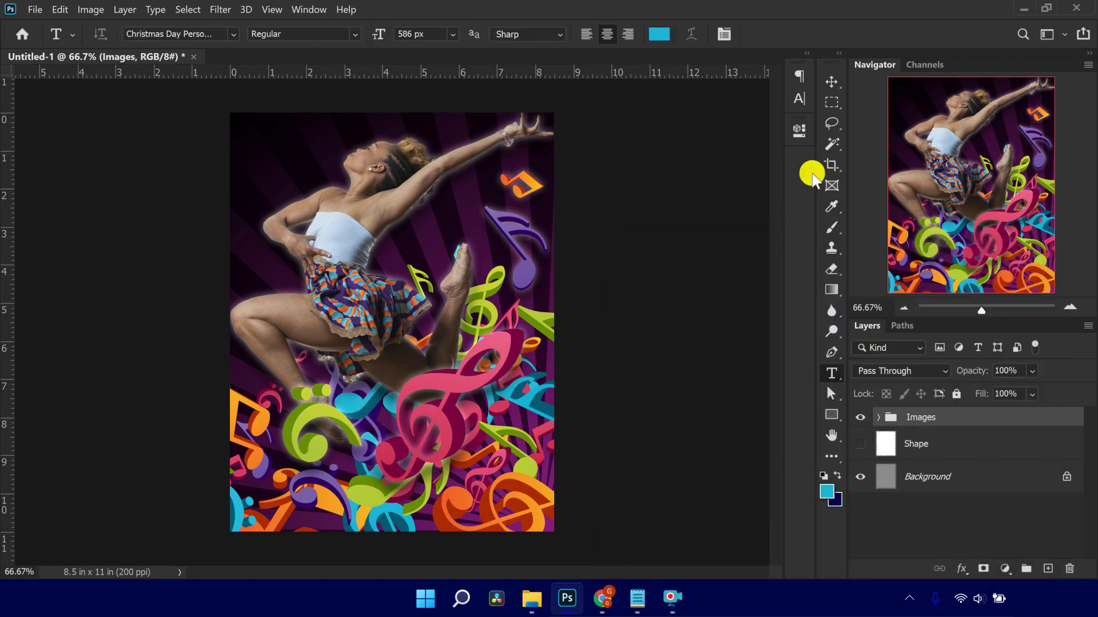
Add centre-aligned 'Music' text on the lower poster and commit it
left_click(606, 34)
left_click(386, 432)
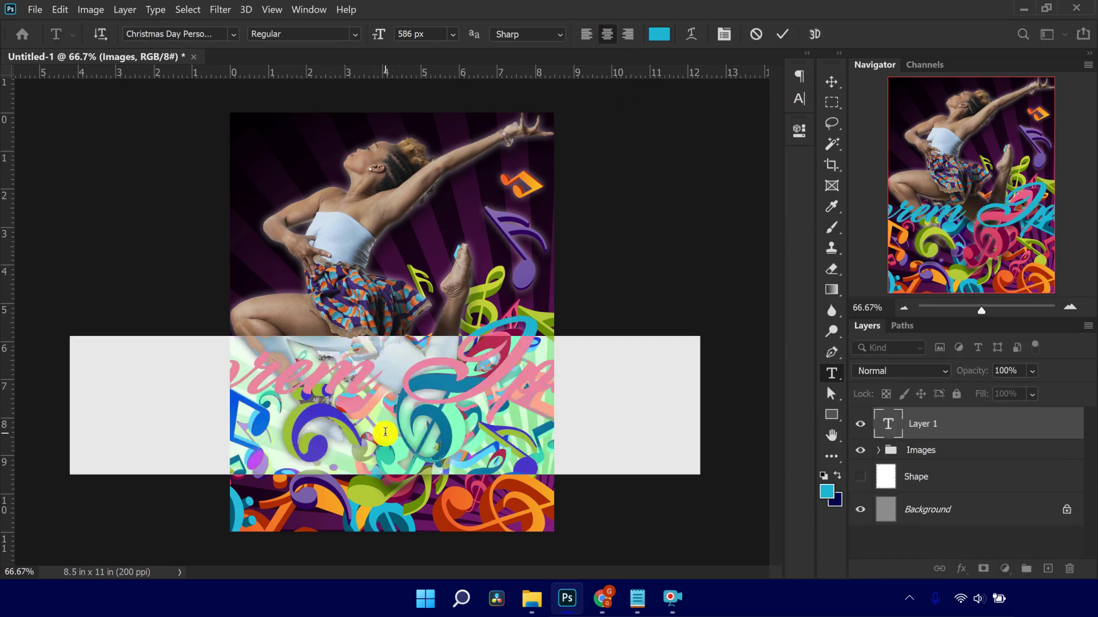
type("Music")
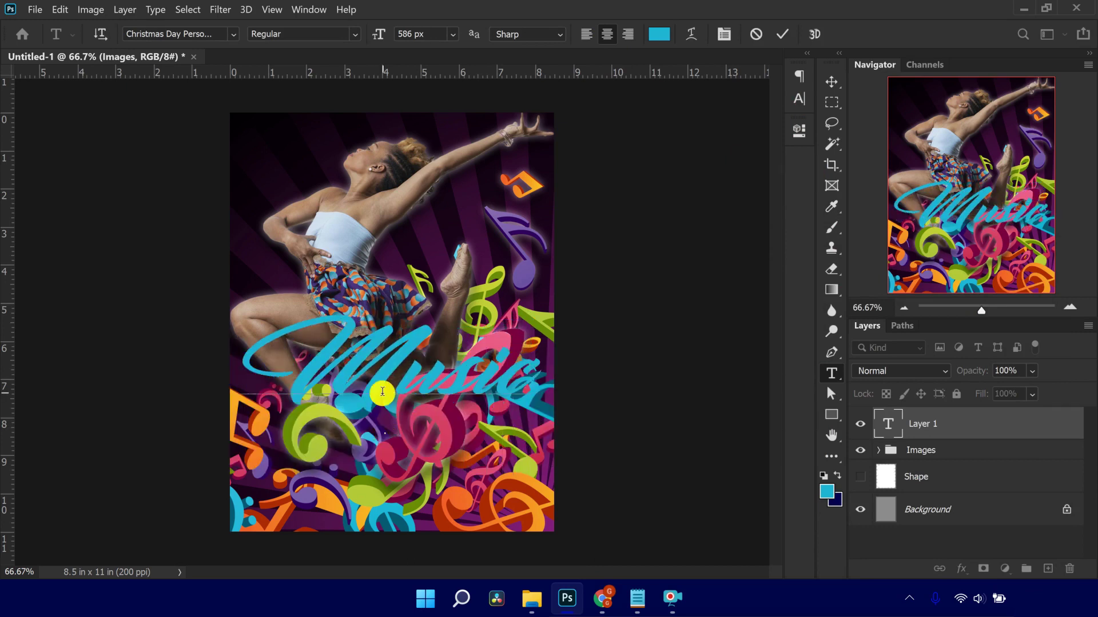
left_click(782, 35)
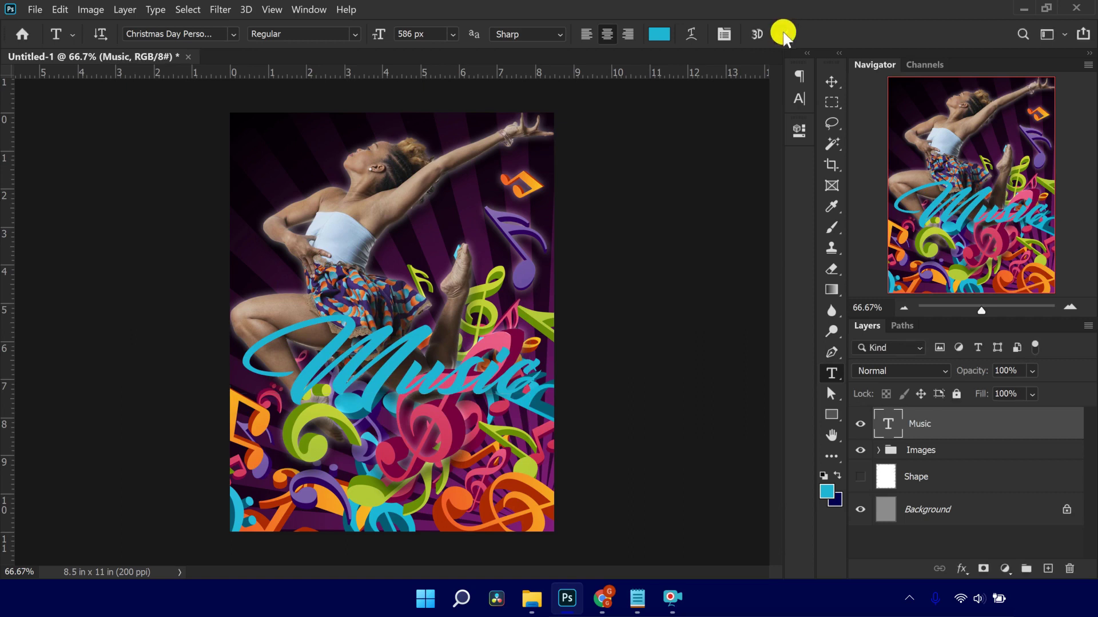
left_click(406, 324)
Scale the Music title up to about 606 px and move it to the poster's bottom edge
key("ctrl+t")
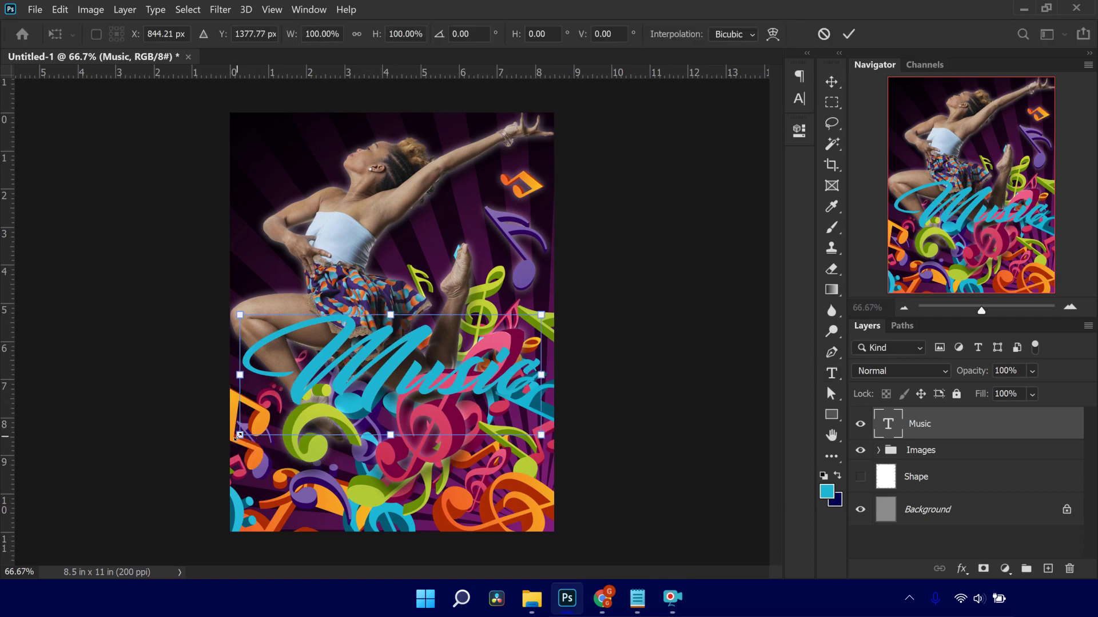
left_click_drag(237, 436, 237, 438)
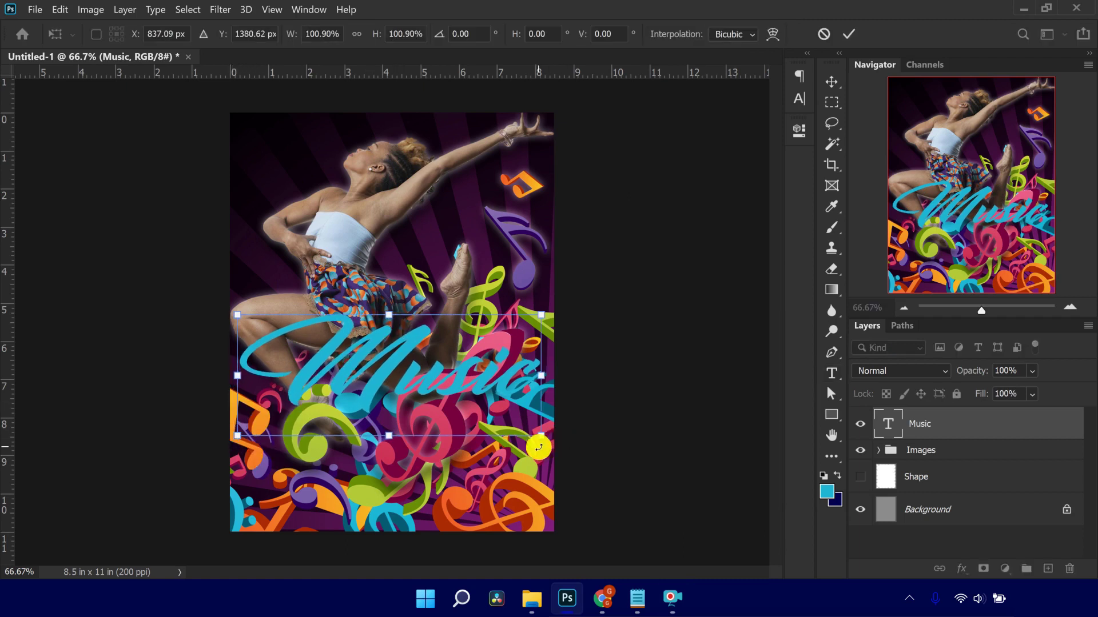
left_click_drag(539, 438, 549, 446)
left_click_drag(413, 371, 399, 460)
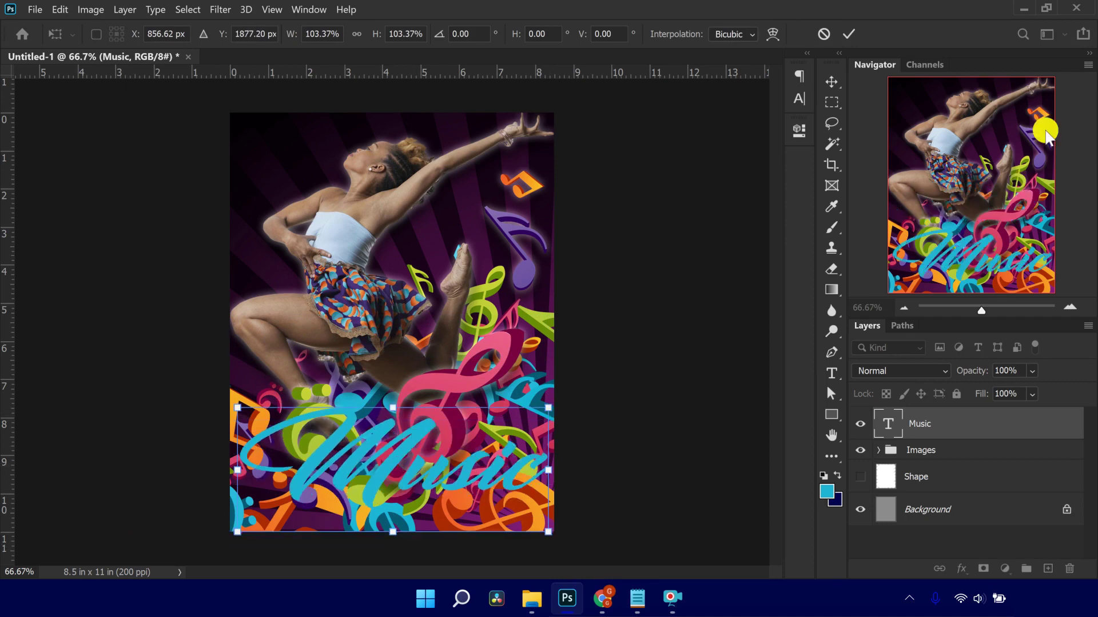
left_click(846, 34)
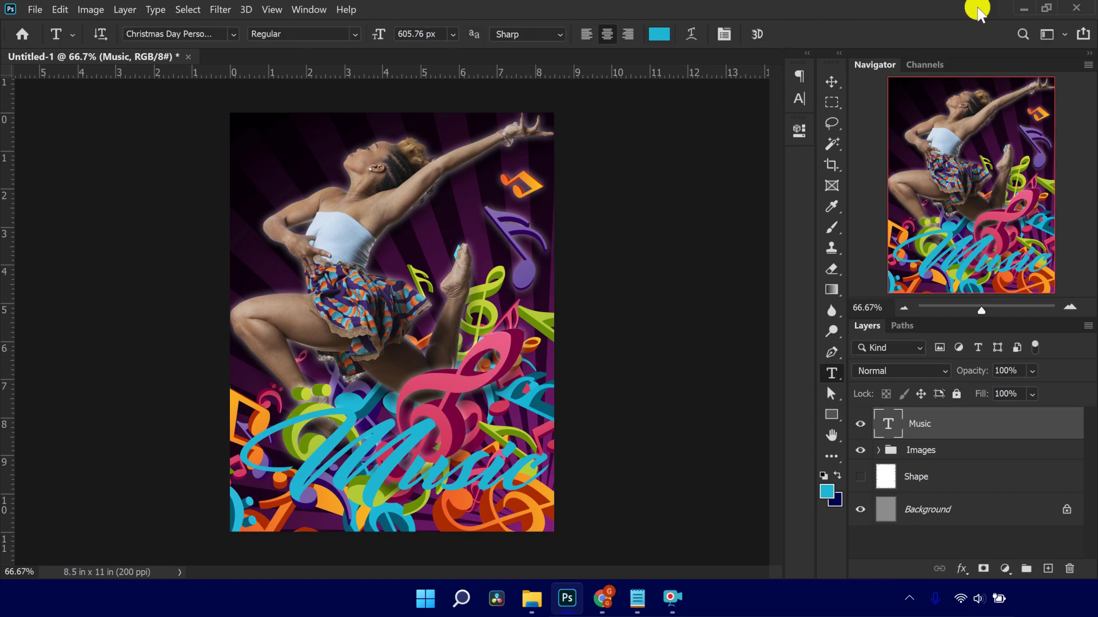
left_click(832, 83)
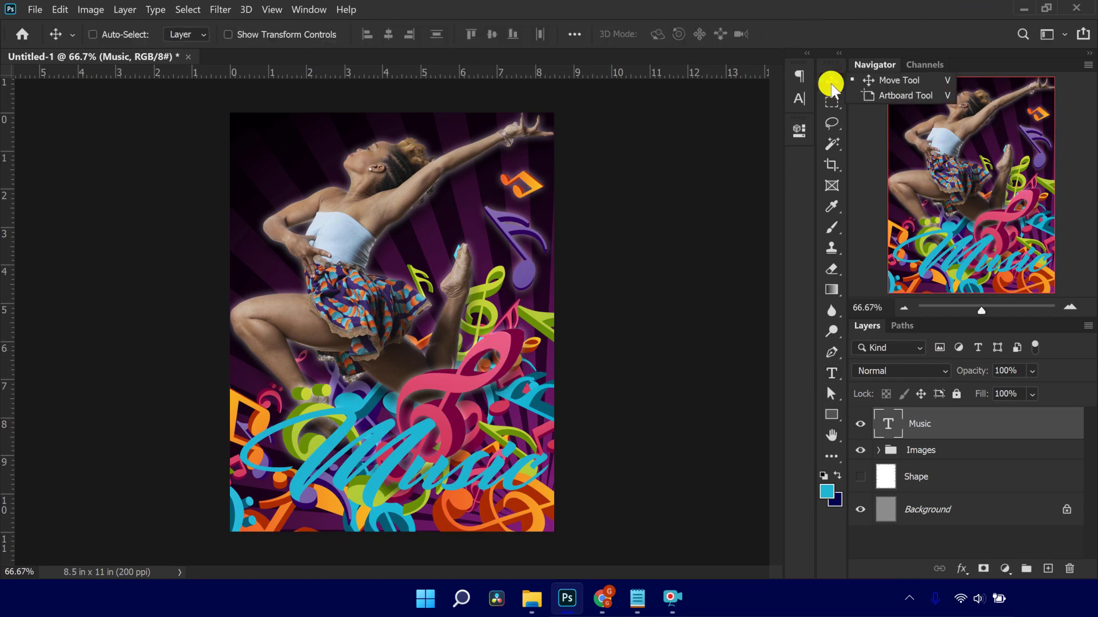
Duplicate the Music text layer and place the copy beneath the original
key("Escape")
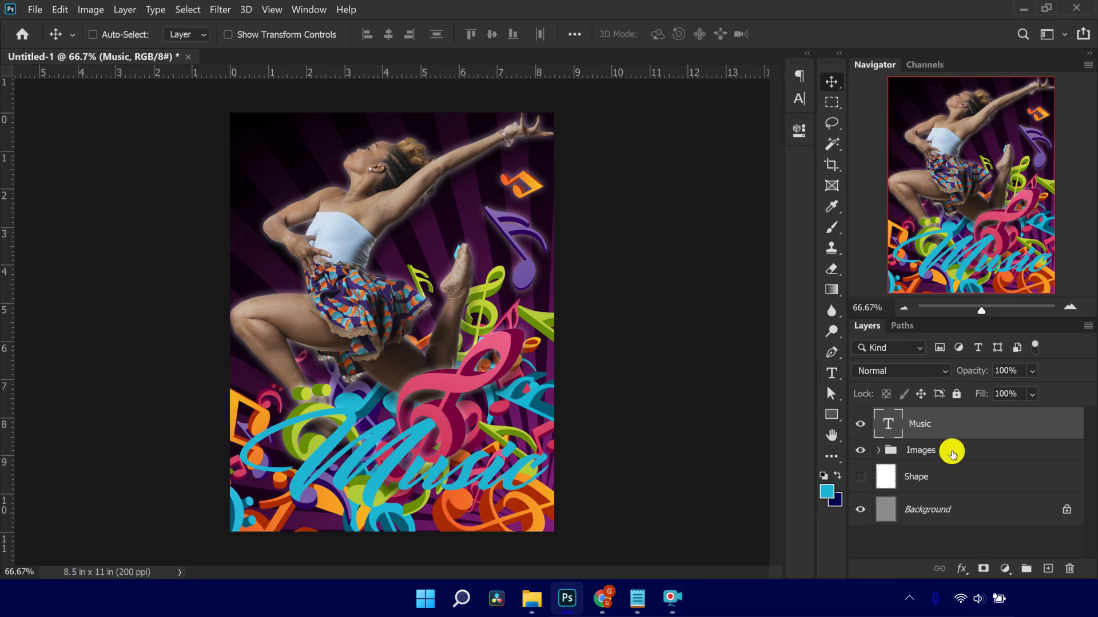
key("ctrl+j")
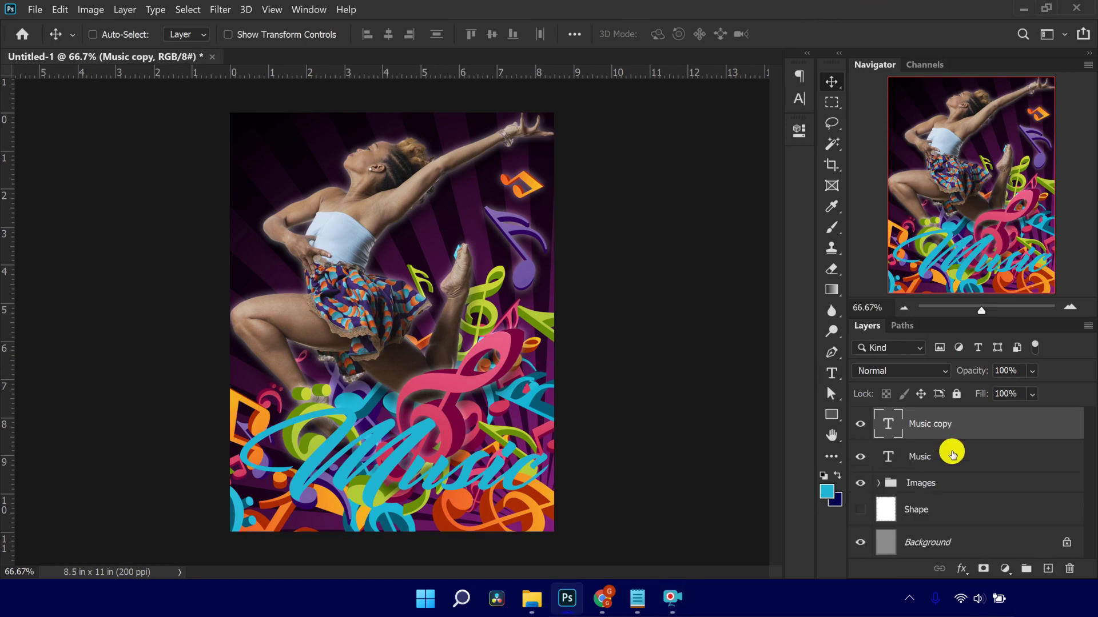
left_click_drag(967, 431, 968, 461)
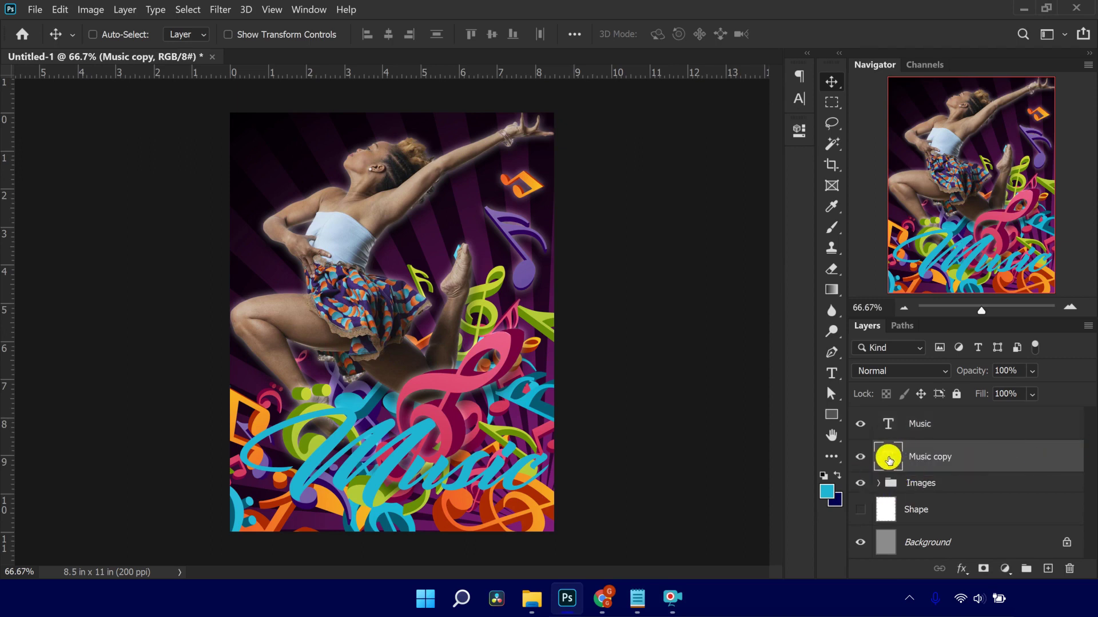
Recolour the Music copy text to dark teal #005c73
double_click(888, 457)
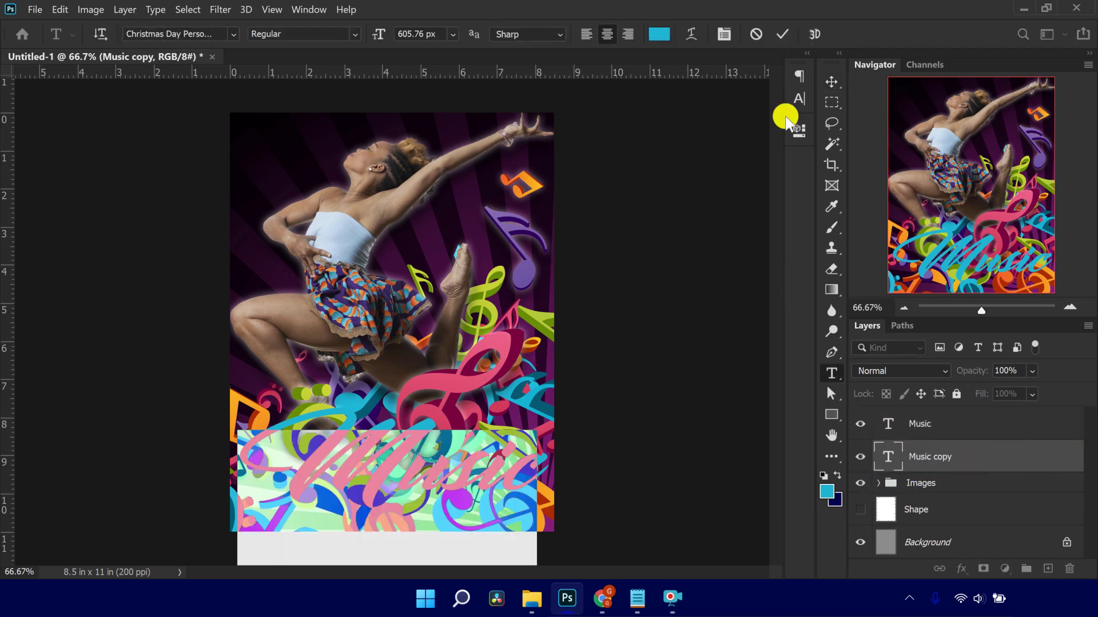
left_click(660, 36)
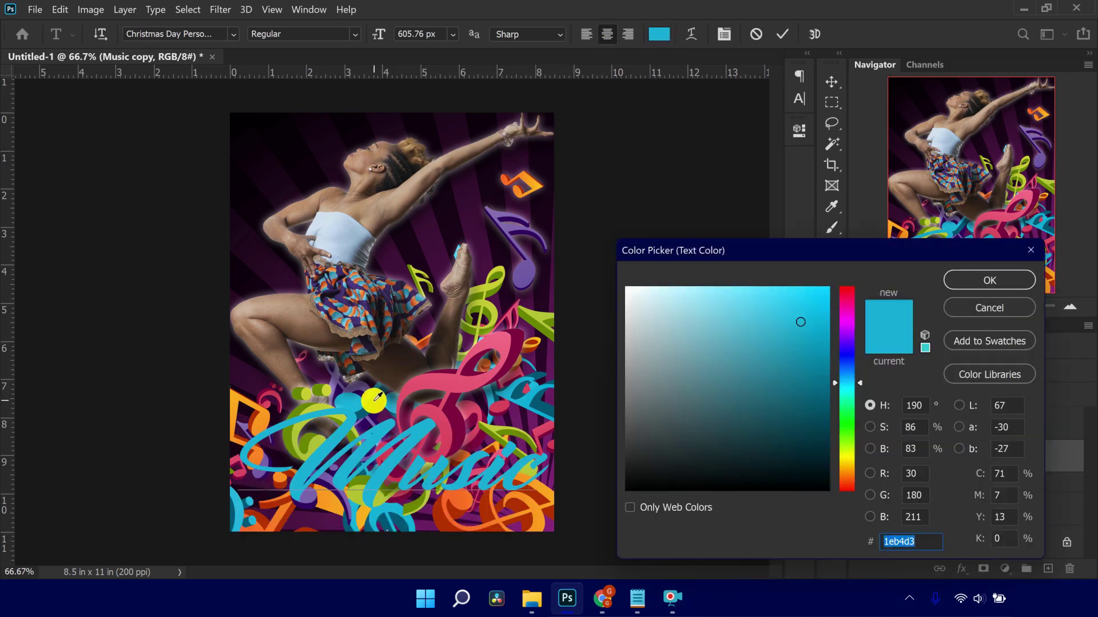
left_click(542, 406)
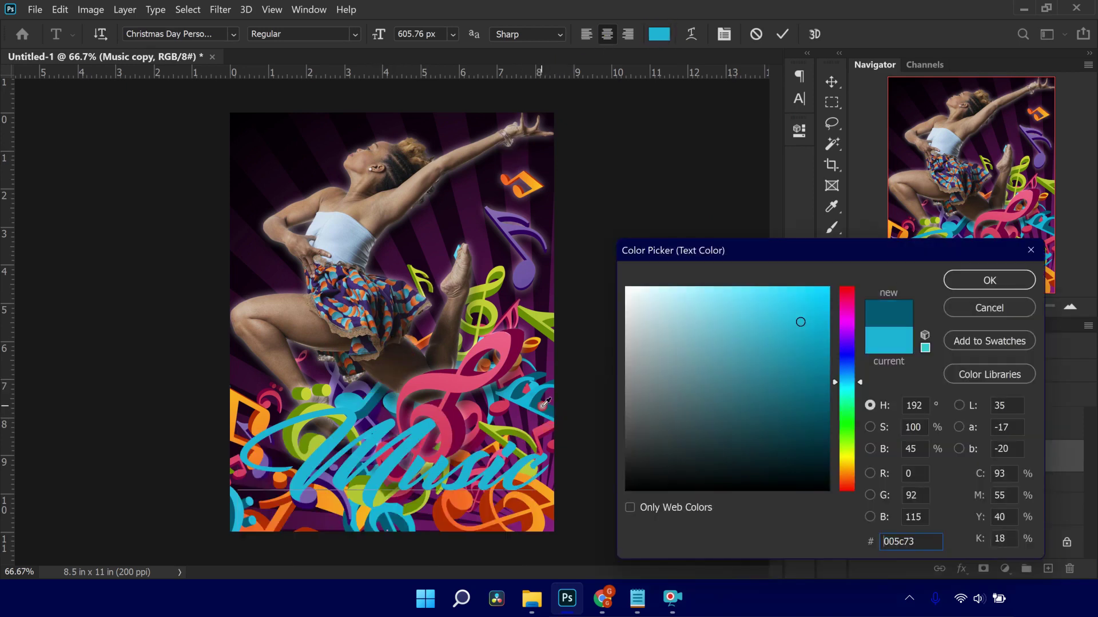
left_click(979, 281)
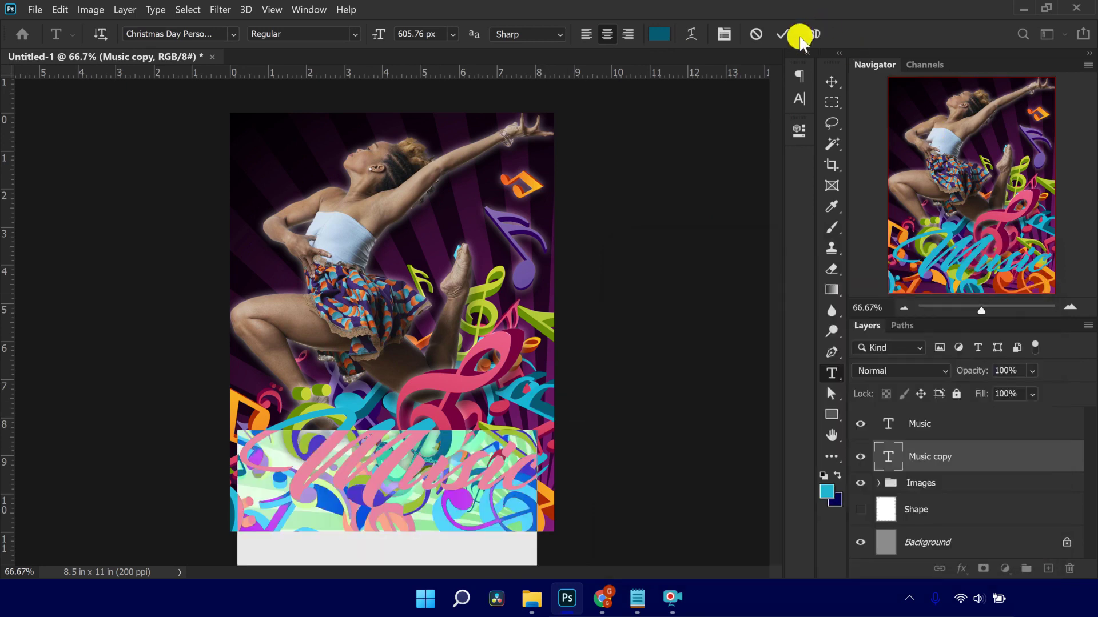
left_click(782, 35)
Zoom to 300% on the lettering and offset the dark Music layer slightly down as a shadow edge
key("v")
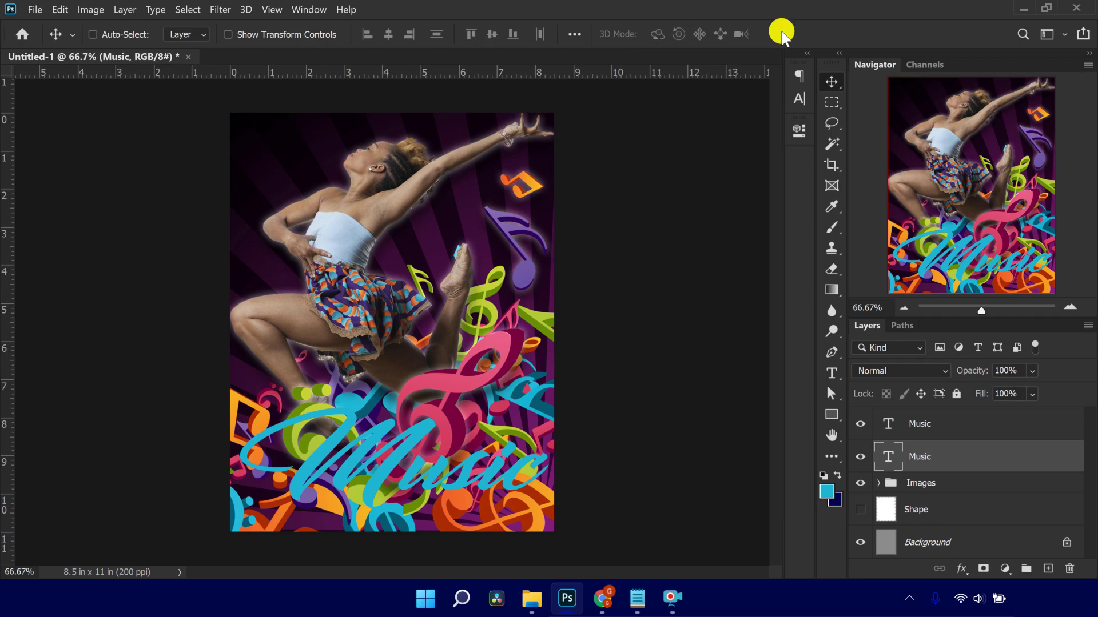
left_click(997, 454)
left_click(1068, 308)
left_click(1068, 308)
left_click(1068, 307)
left_click(978, 263)
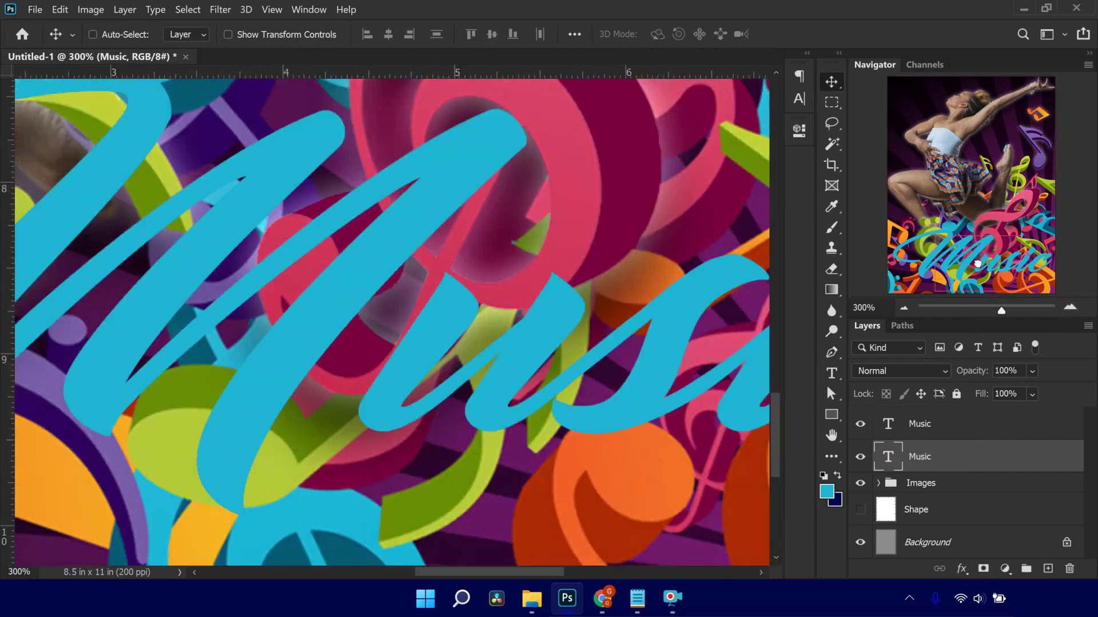
left_click_drag(977, 263, 977, 271)
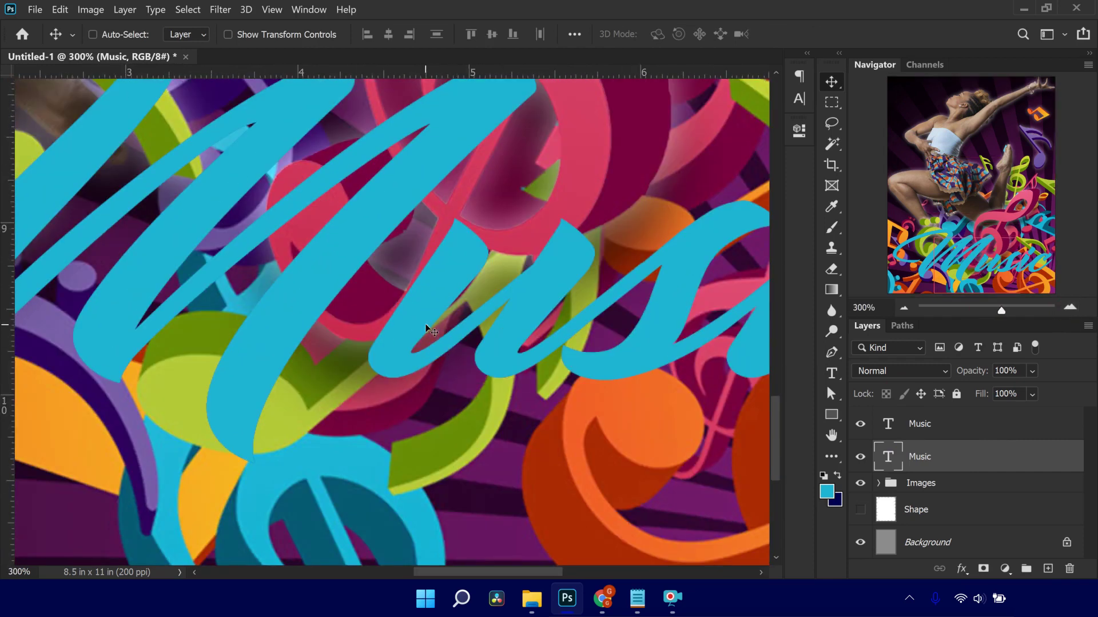
left_click_drag(426, 327, 425, 337)
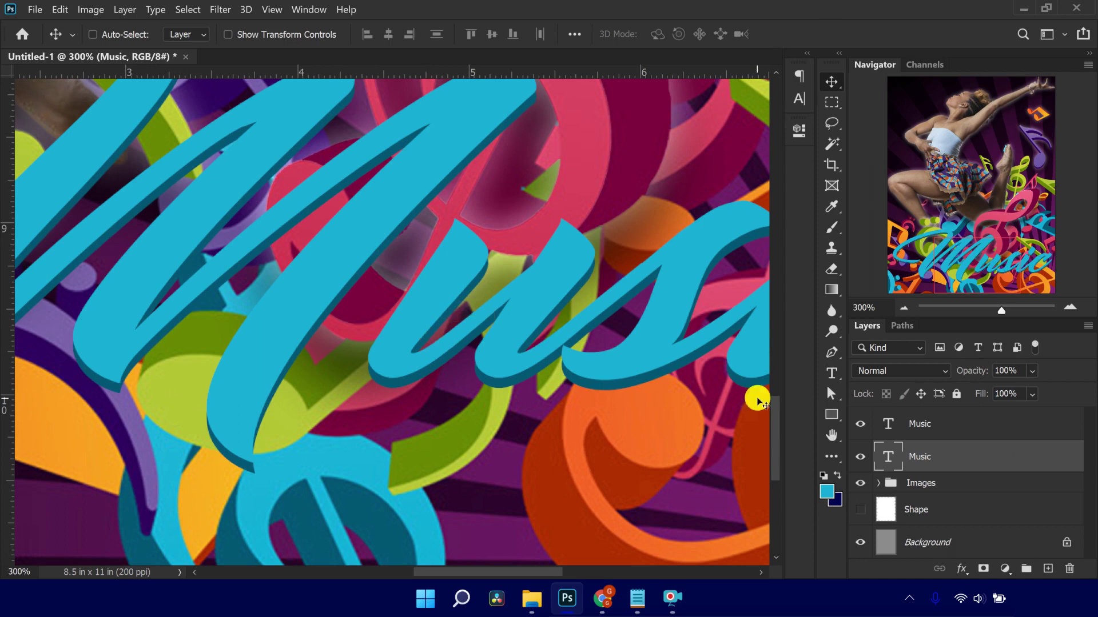
key("Down")
key("Down")
key("Down")
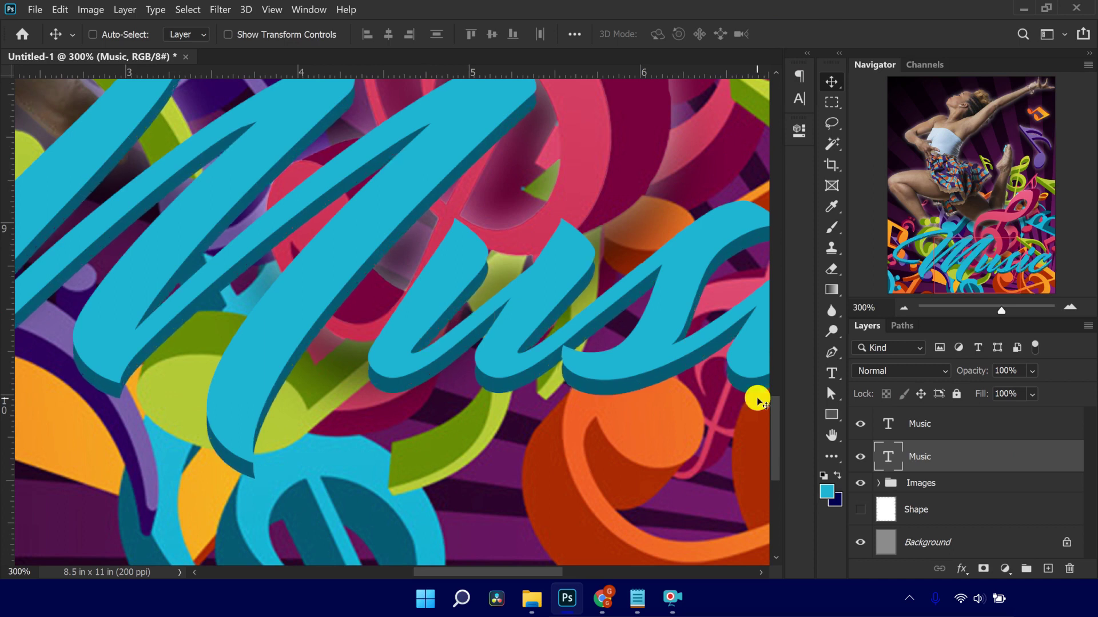
key("Down")
key("Down")
key("Down")
key("Down")
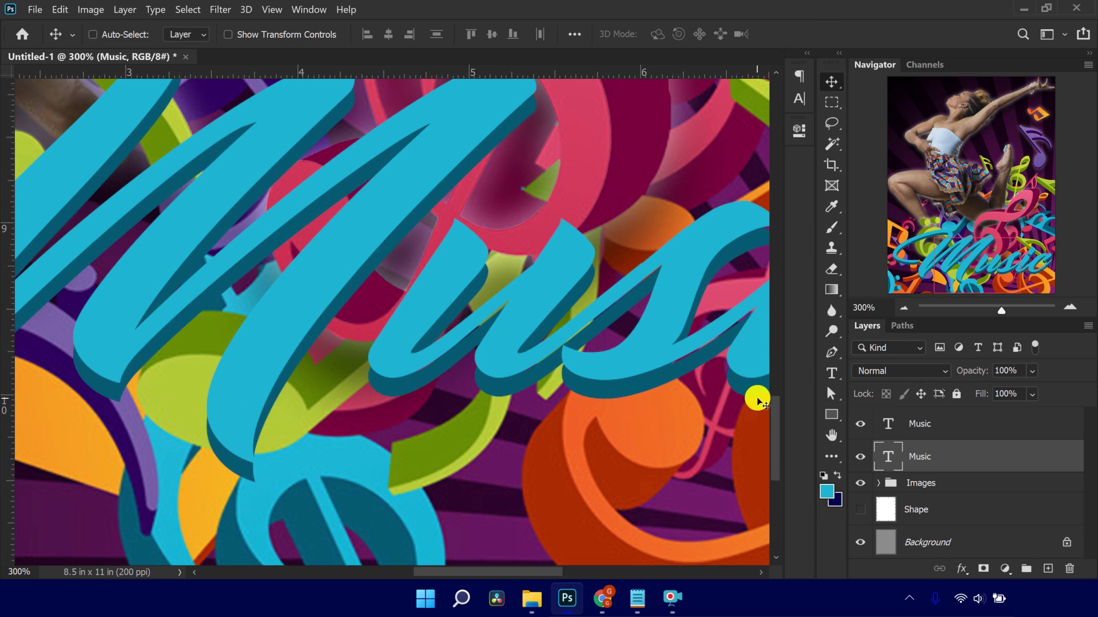
key("Up")
key("Up")
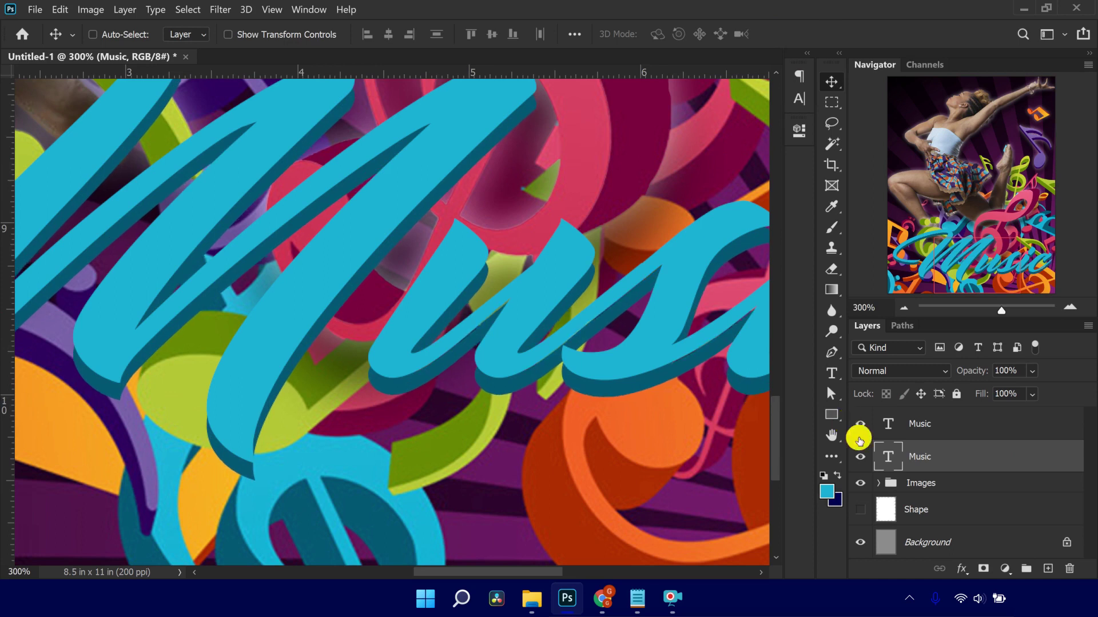
Duplicate the dark shadow twice, stacking Music copy 2 beneath Music copy and nudging each lower
left_click(951, 456)
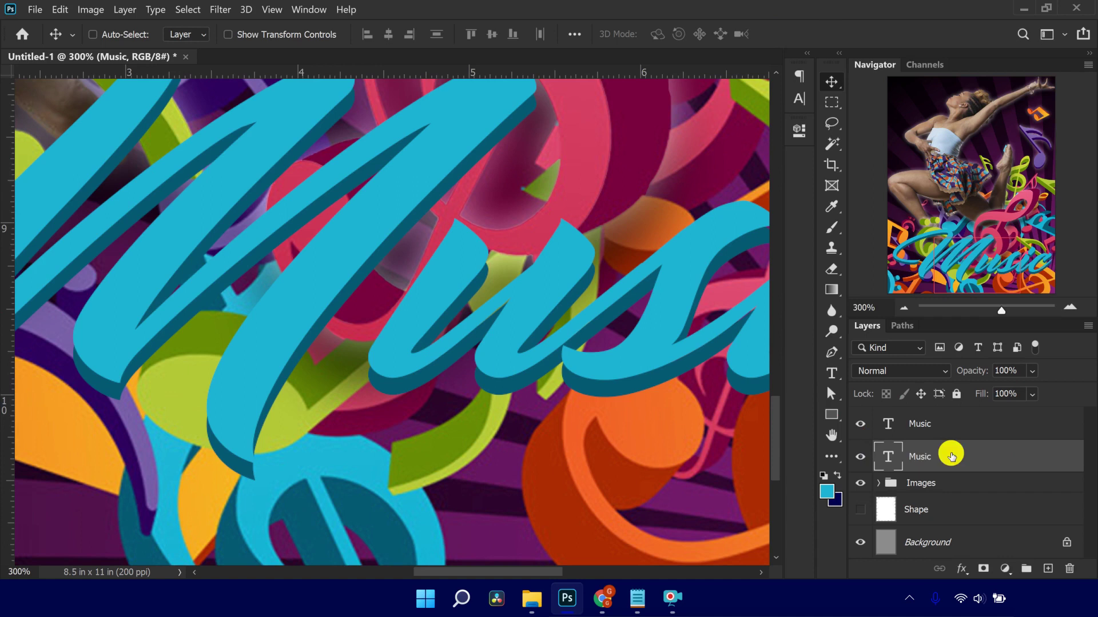
key("ctrl+j")
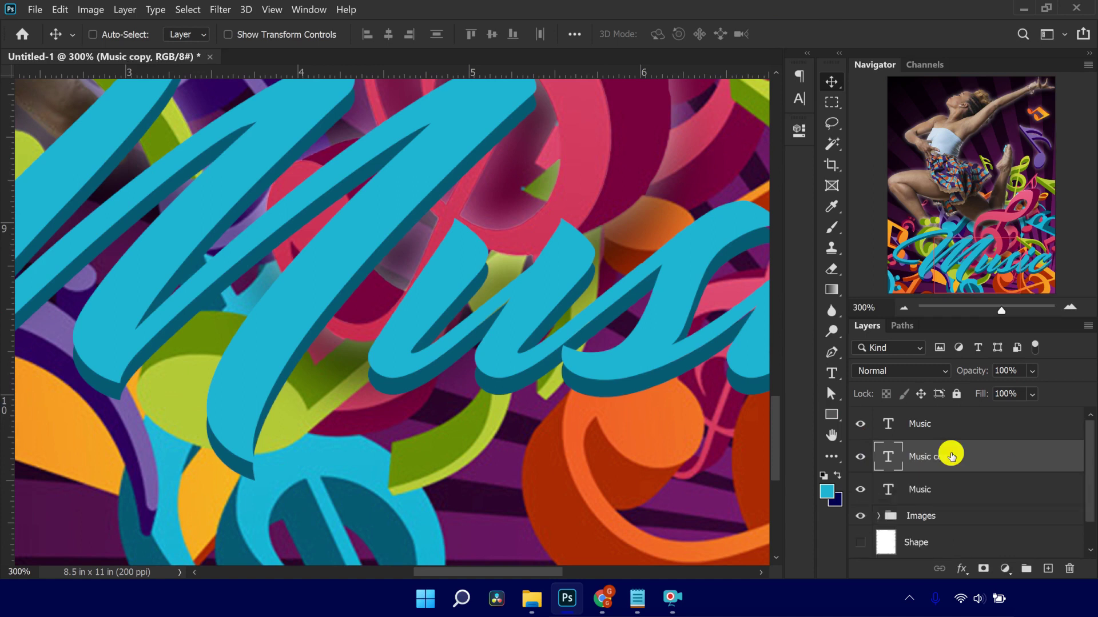
left_click_drag(950, 456, 958, 490)
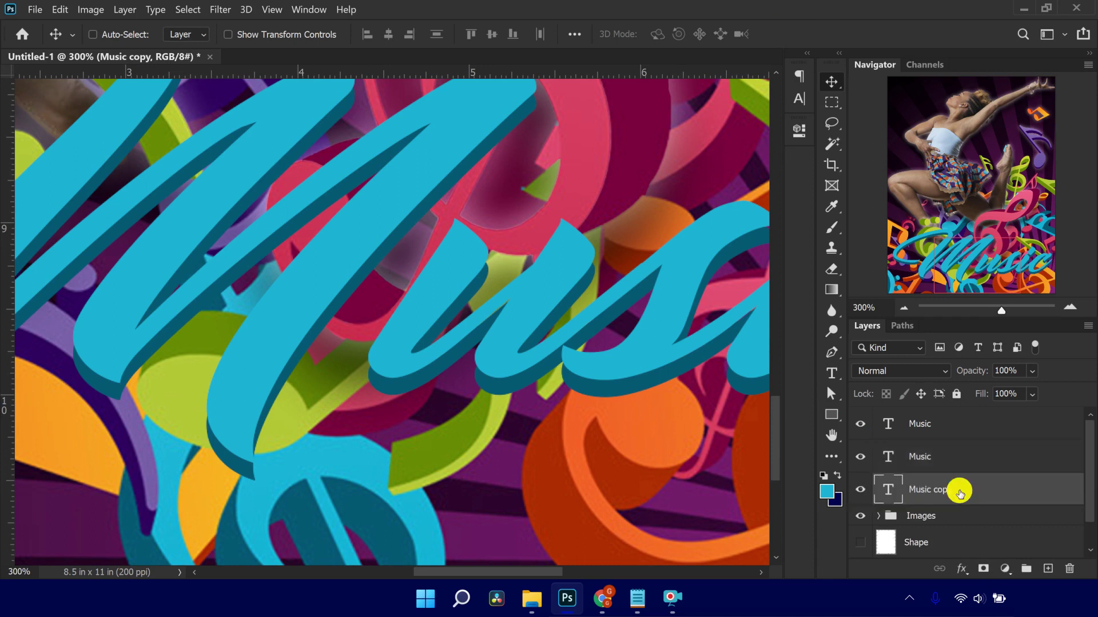
left_click_drag(462, 339, 462, 356)
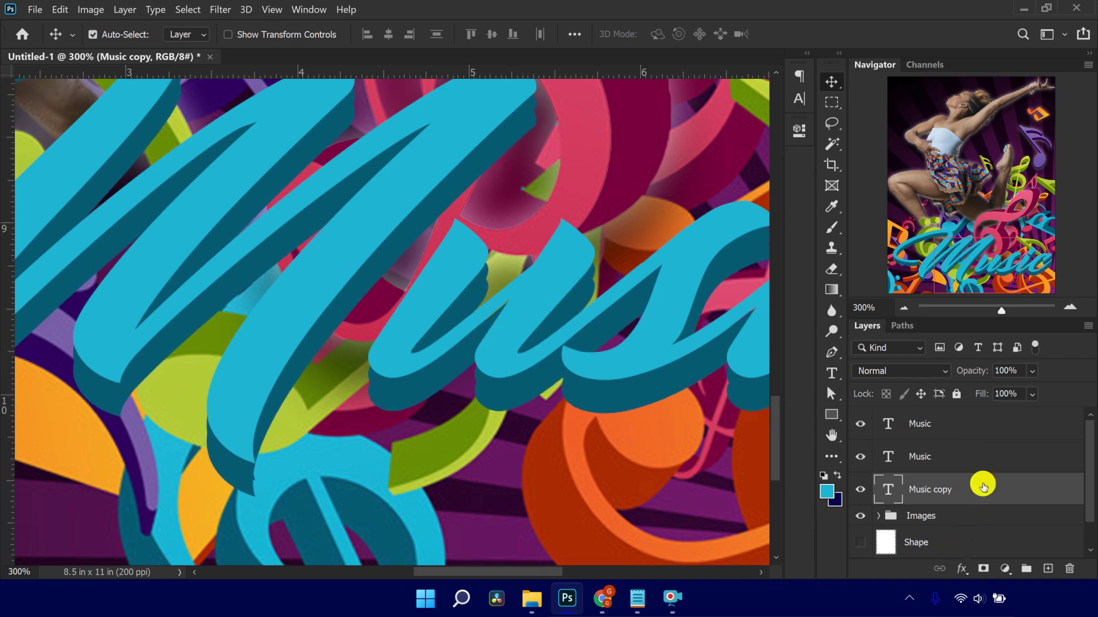
key("ctrl+j")
left_click_drag(979, 489, 972, 522)
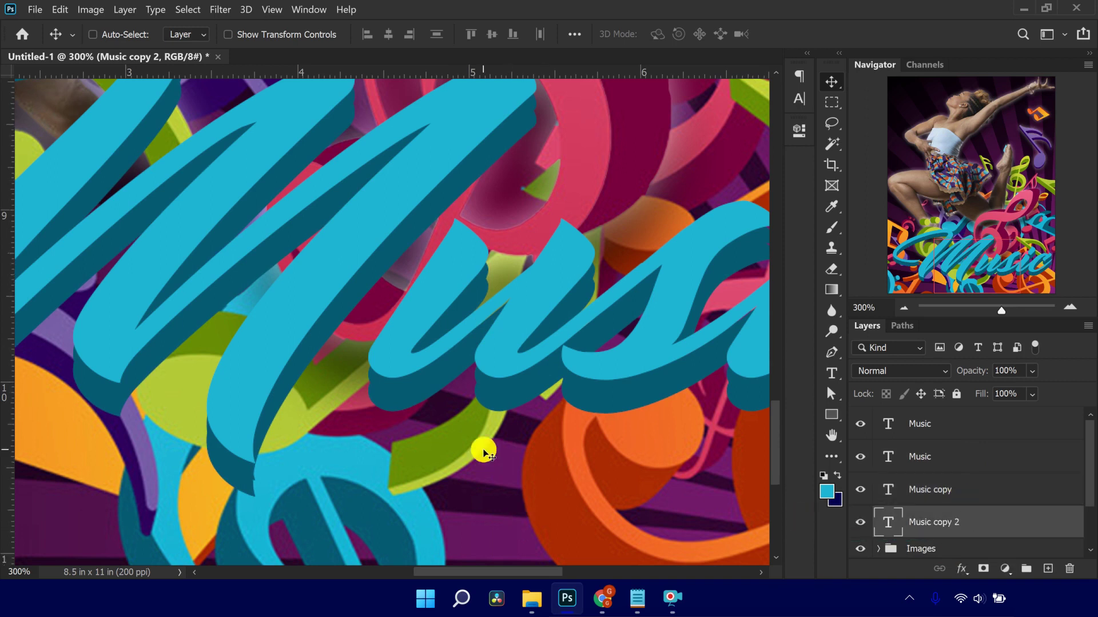
scroll(482, 448, "down", 1)
left_click_drag(499, 335, 499, 348)
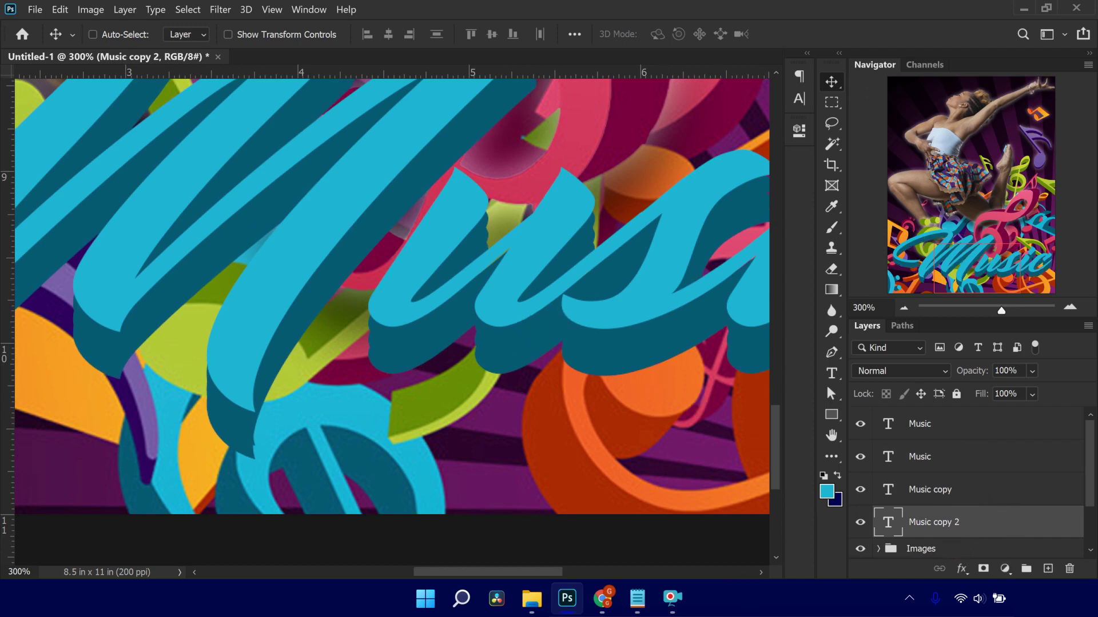
Group the four Music text layers into a new group named Text
left_click(985, 531)
left_click(973, 489, "shift")
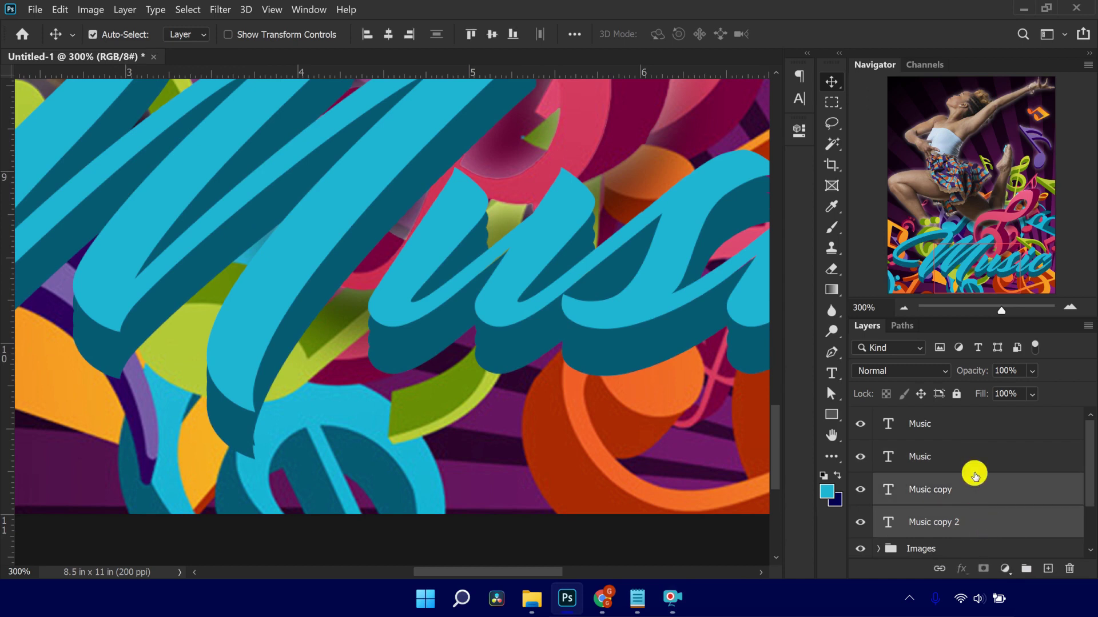
left_click(963, 458, "shift")
left_click(940, 426, "shift")
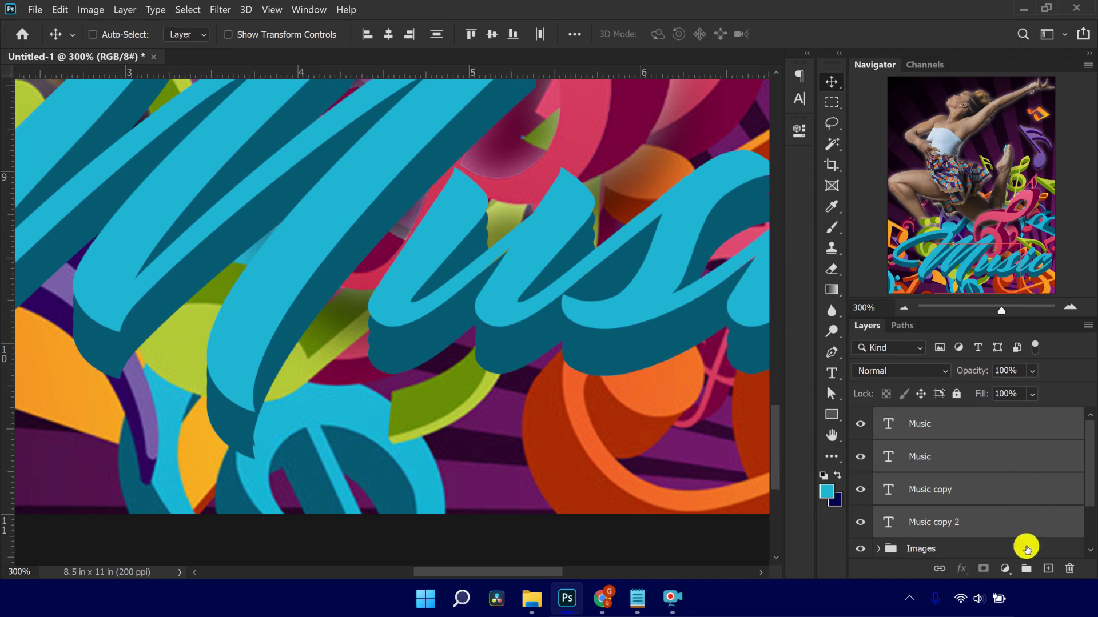
left_click(1025, 567)
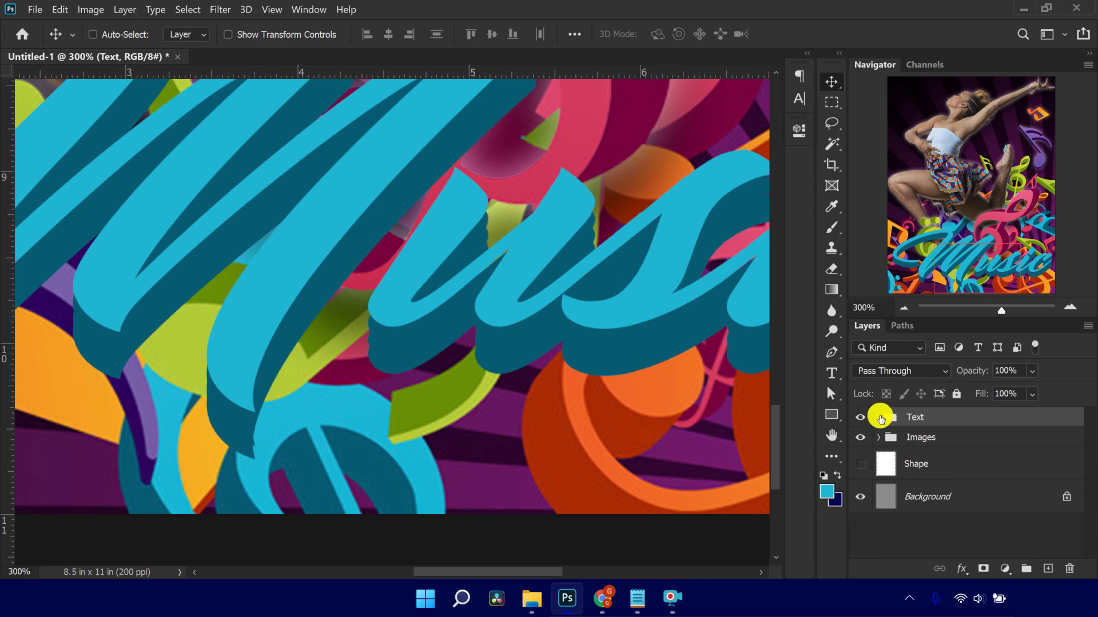
Paste the copied layer style onto Music copy 2 and collapse the Text group
left_click(879, 418)
scroll(934, 431, "down", 1)
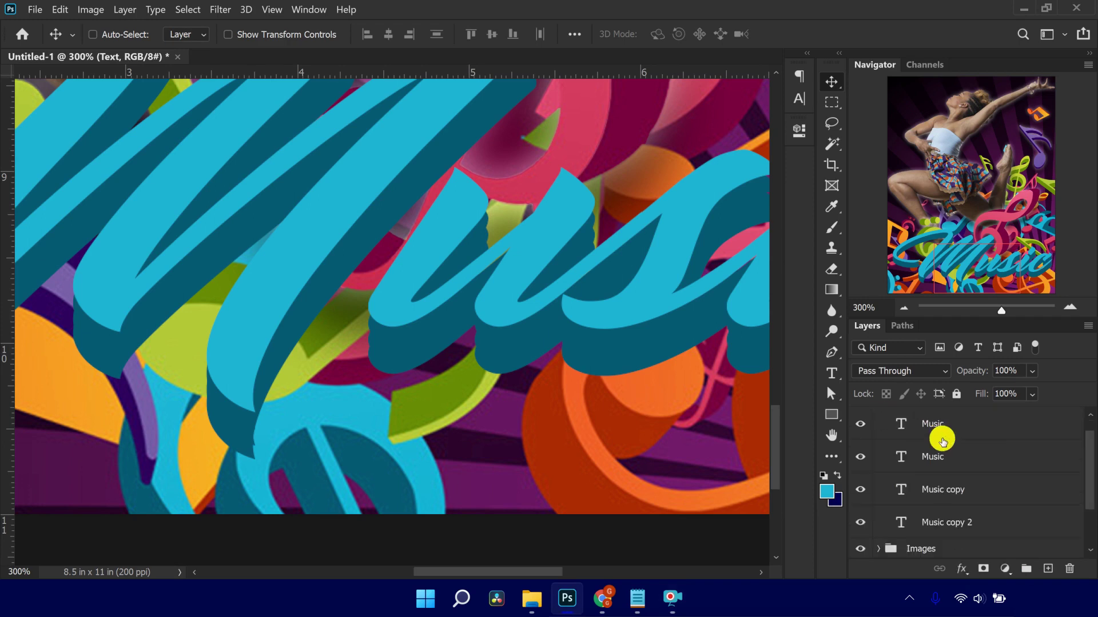
left_click(959, 525)
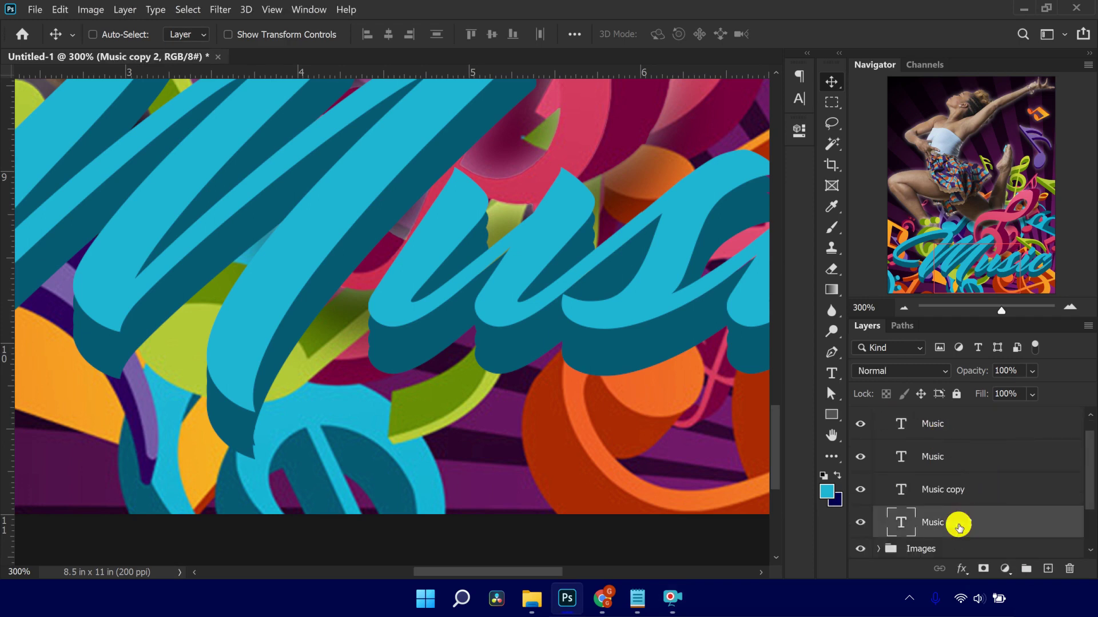
right_click(999, 520)
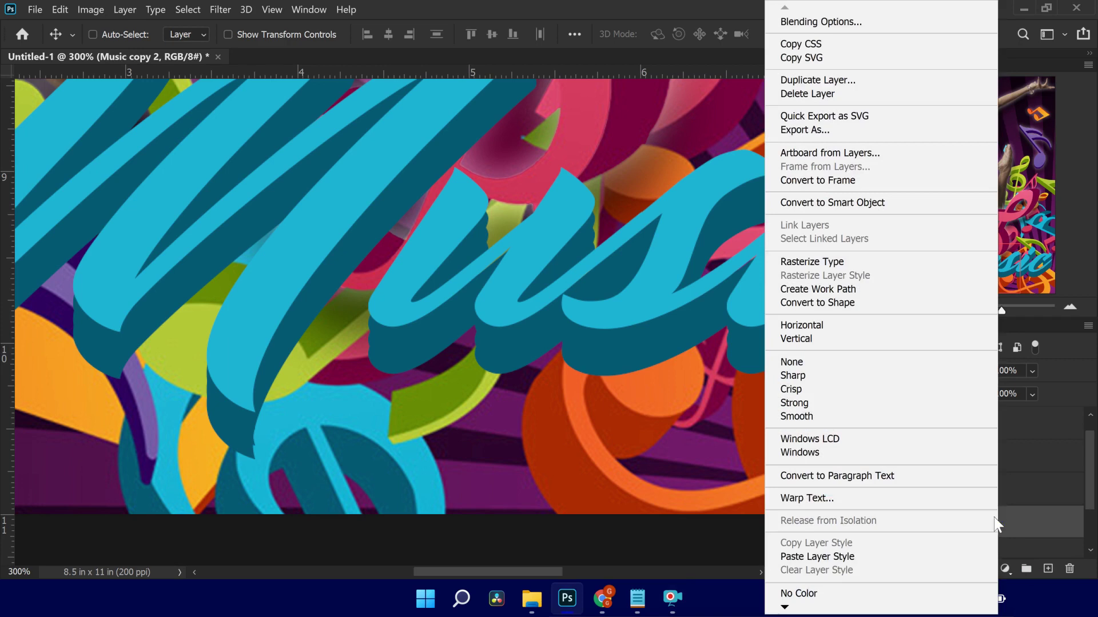
left_click(812, 557)
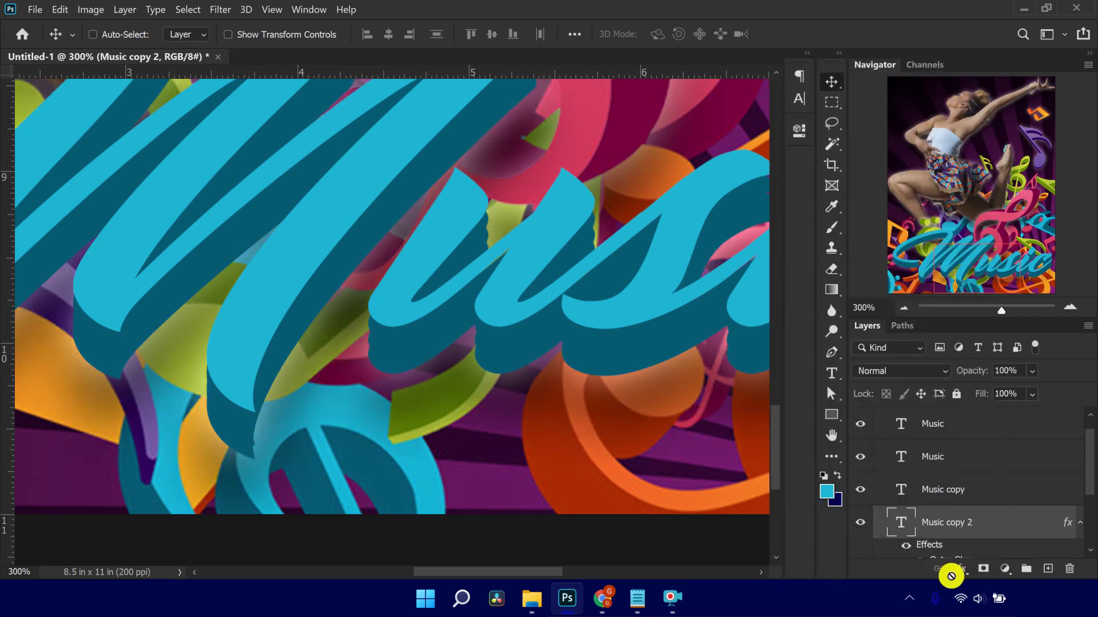
left_click(1079, 522)
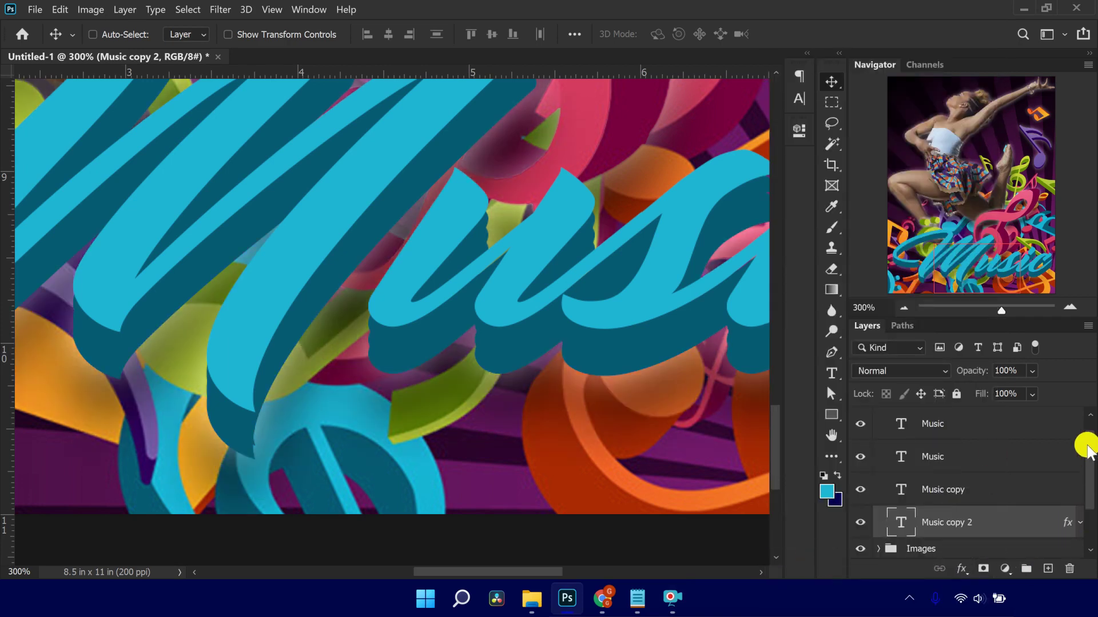
scroll(1089, 451, "up", 2)
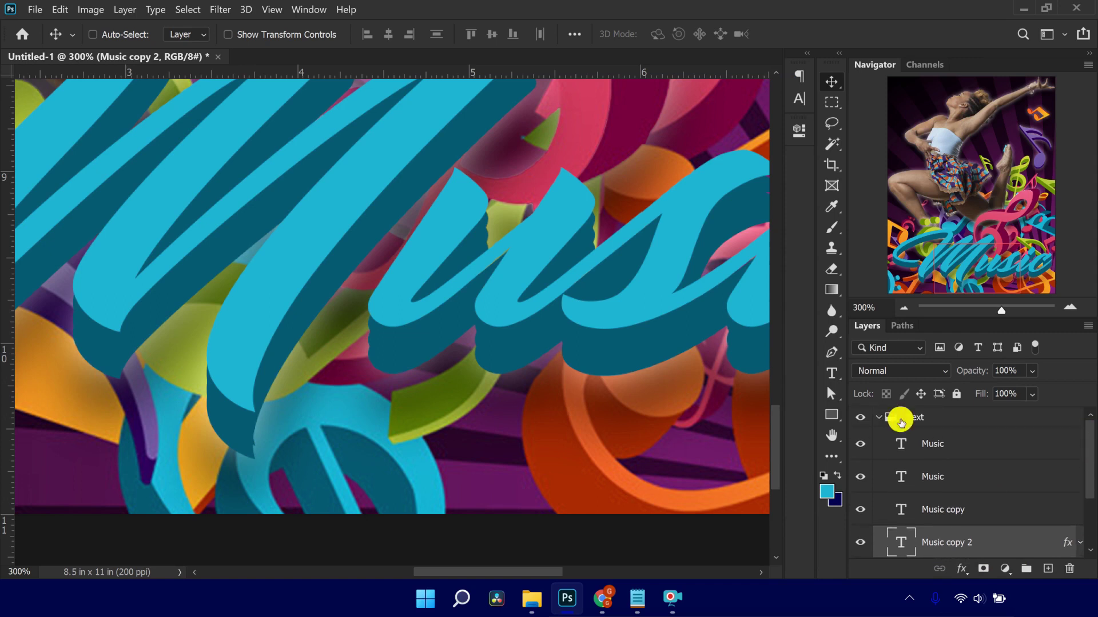
left_click(879, 418)
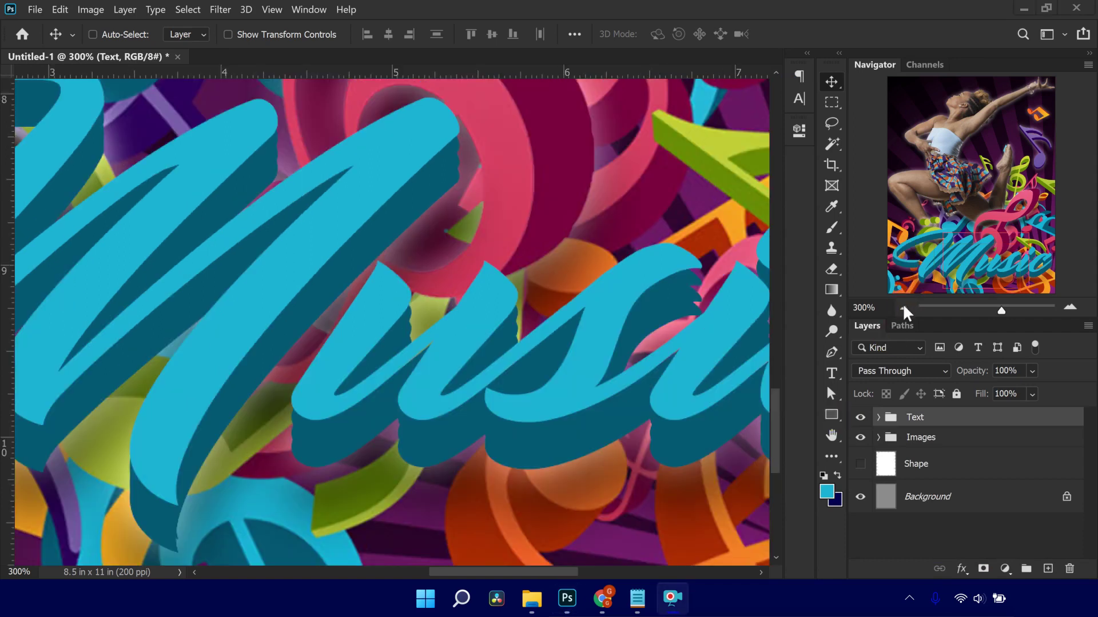
Zoom out to 66.67% and load the Shape layer's outline as a selection
left_click(902, 308)
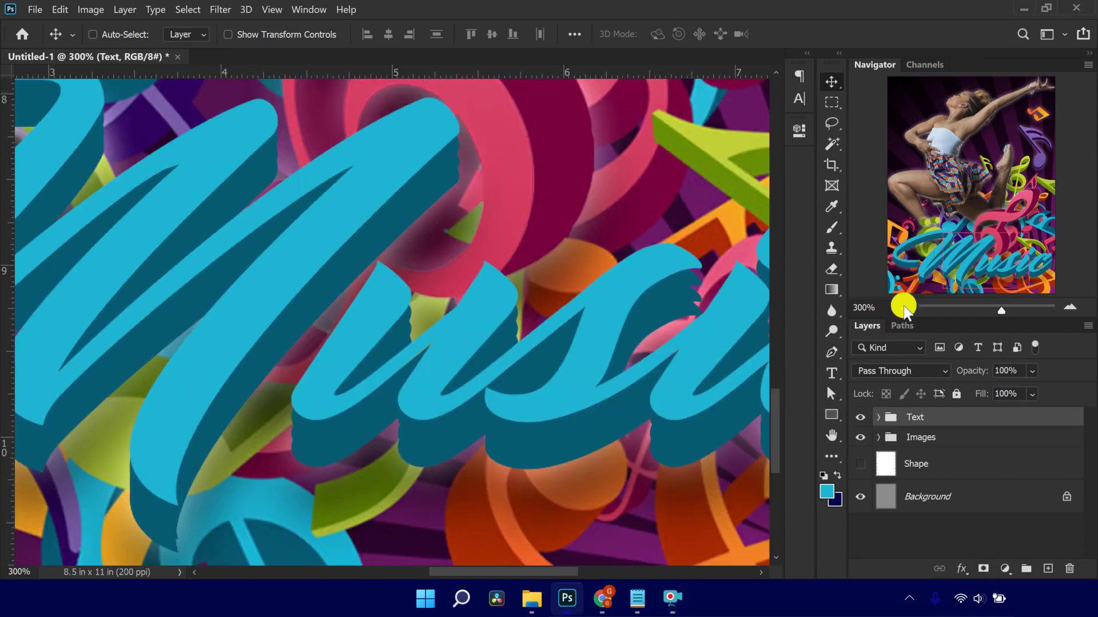
left_click(903, 307)
left_click(903, 308)
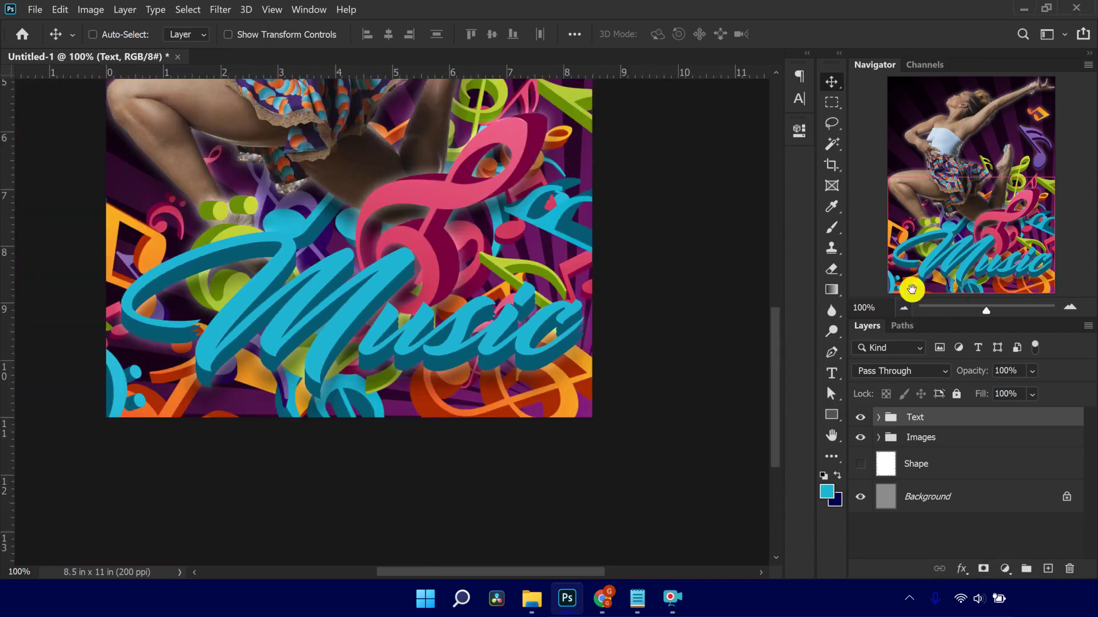
left_click(968, 200)
left_click(903, 309)
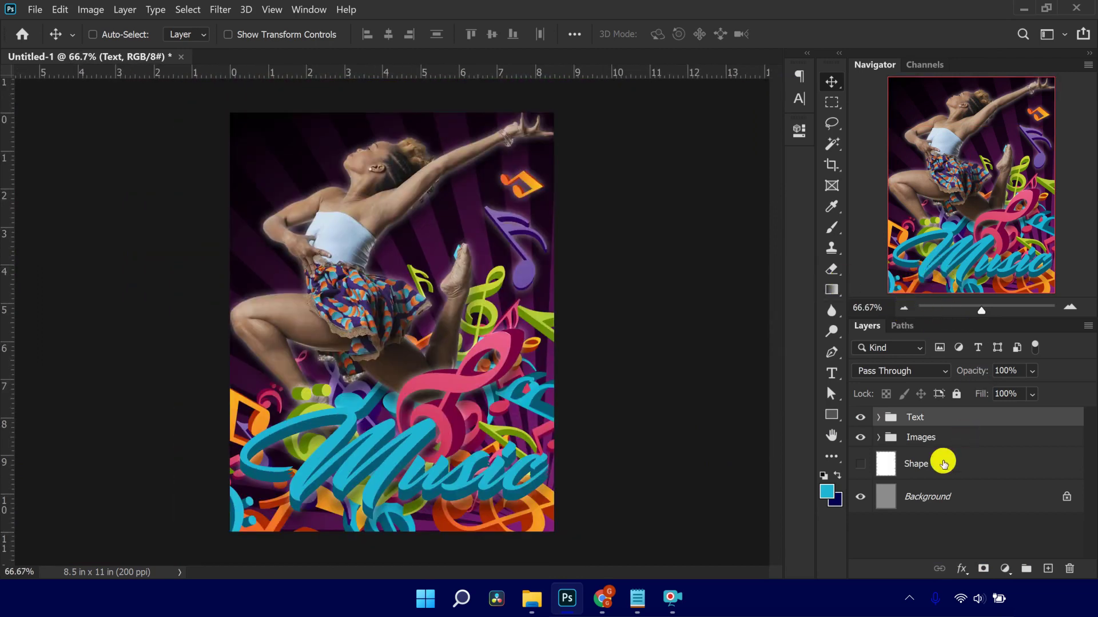
left_click(886, 467, "ctrl")
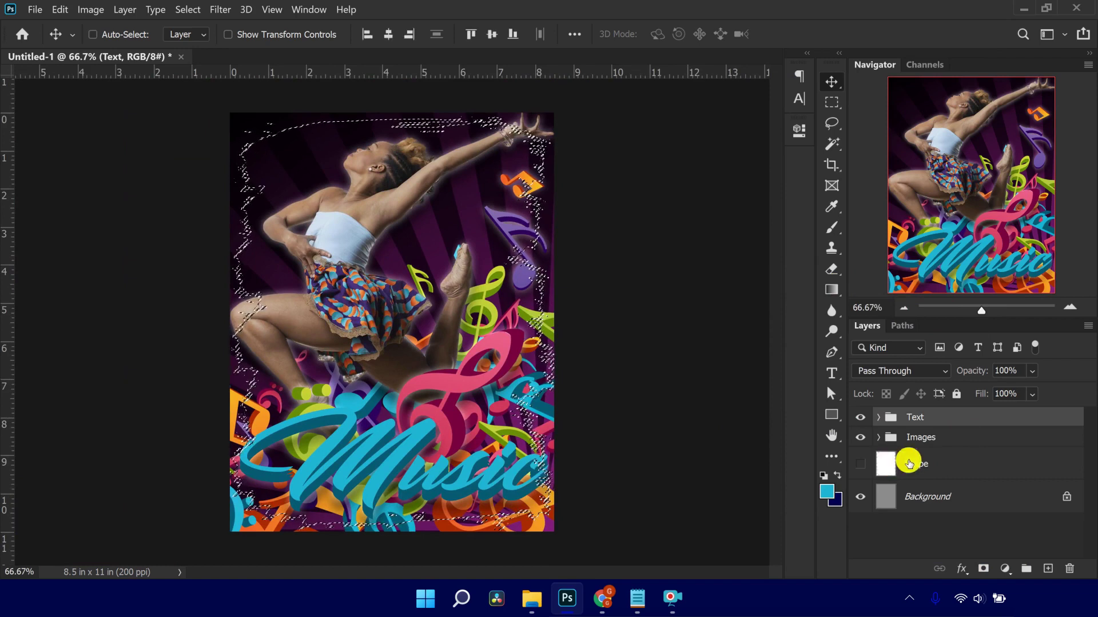
Add layer masks from the Shape outline to the Images group and the Text group
left_click(959, 444)
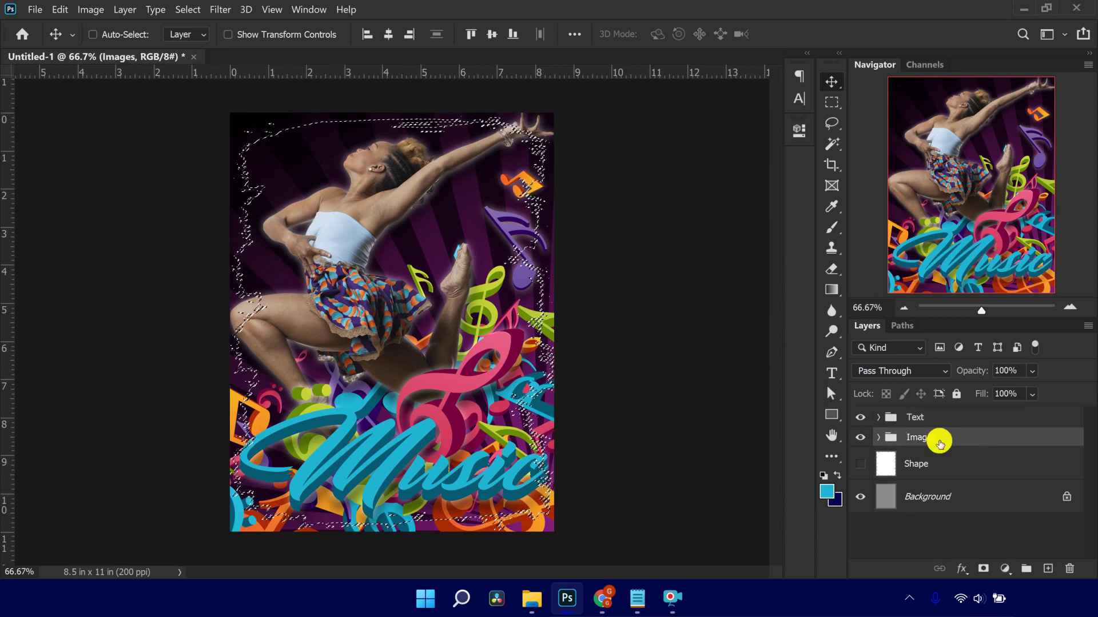
left_click(984, 569)
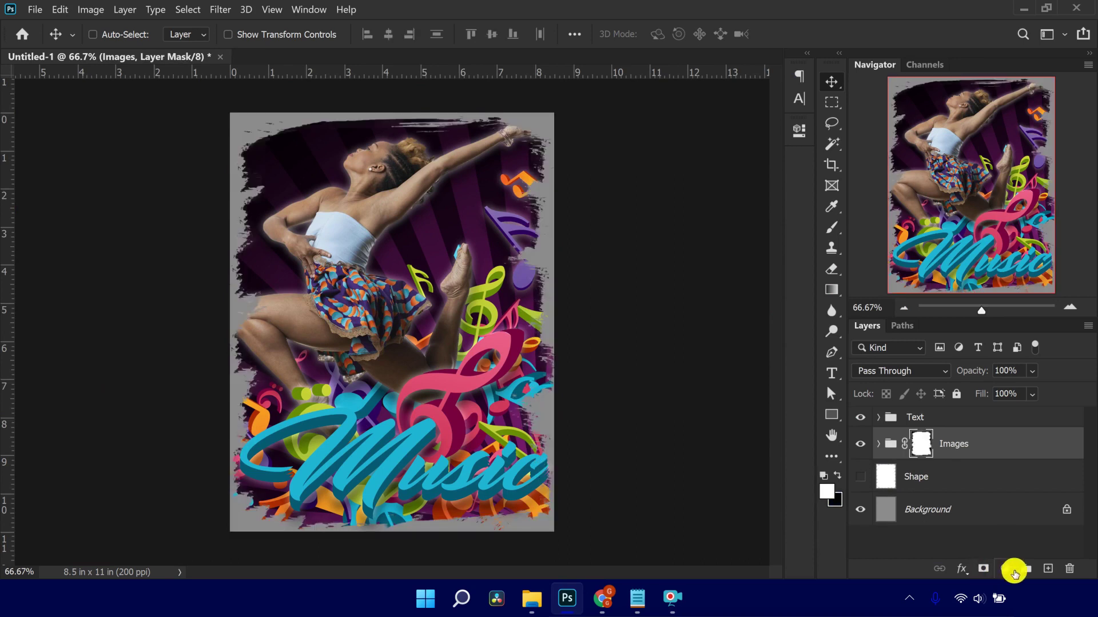
left_click(885, 480, "ctrl")
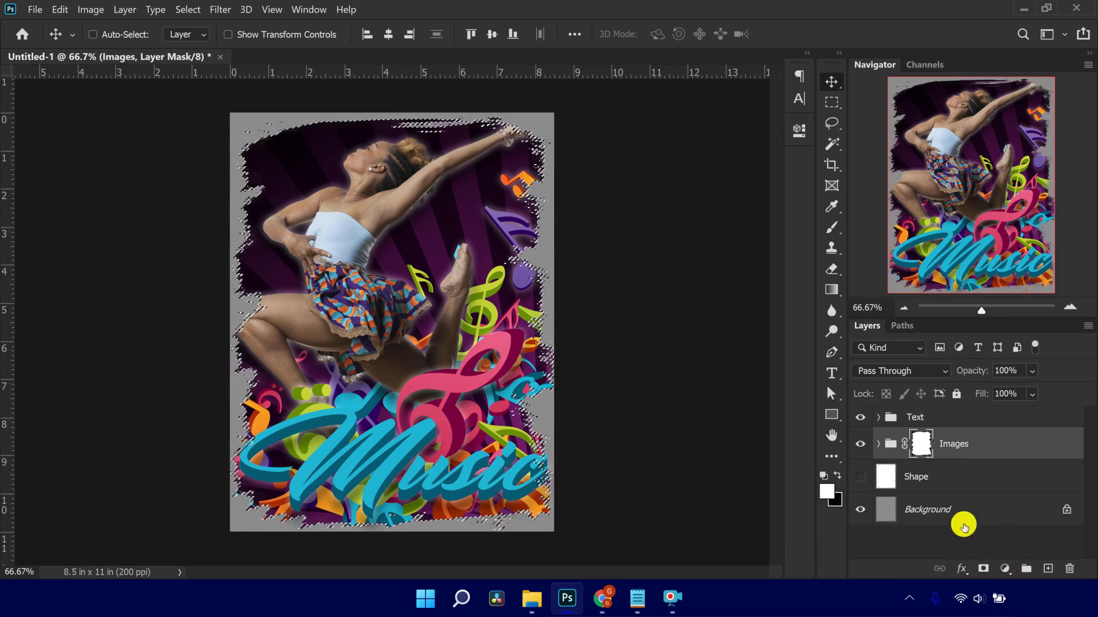
left_click(920, 420)
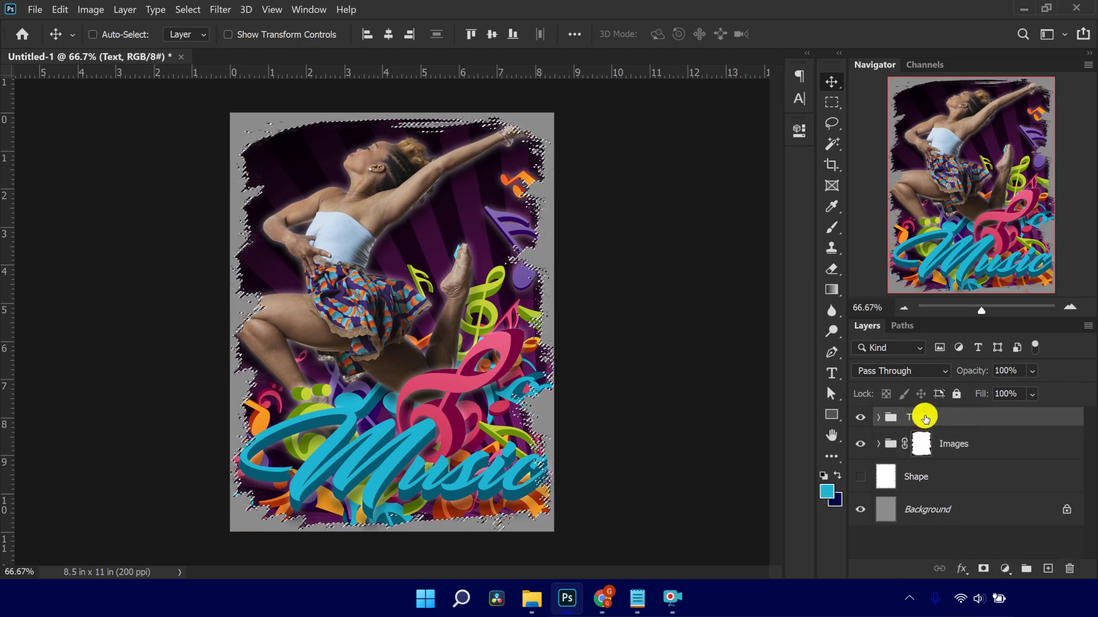
left_click(982, 569)
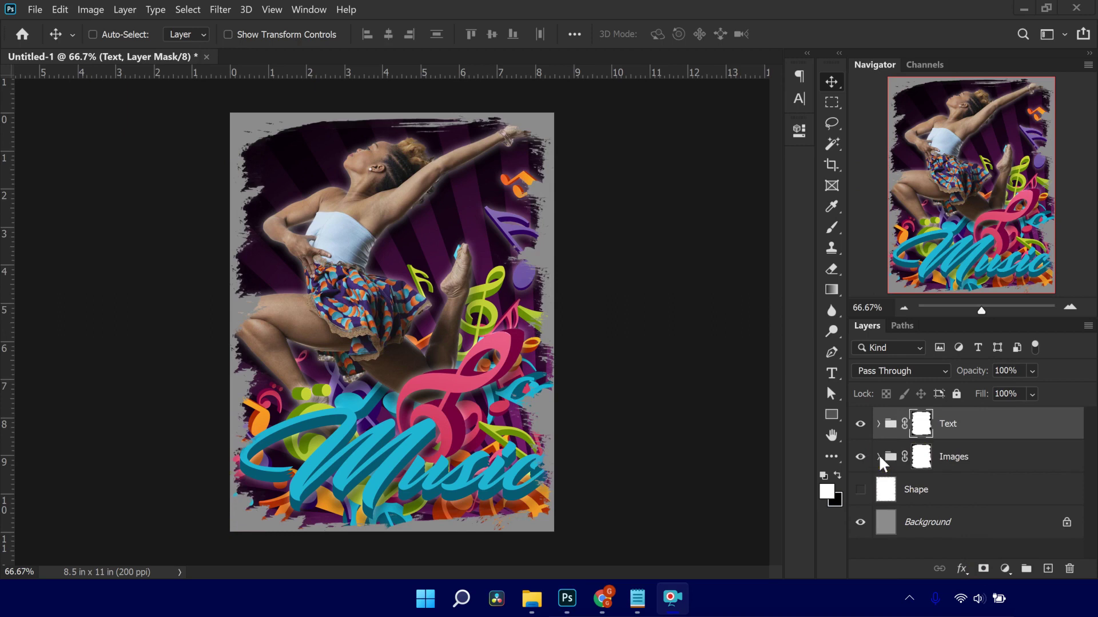
Load the dancer and MUSIC lettering outlines as a selection and target the Images group mask
left_click(880, 458)
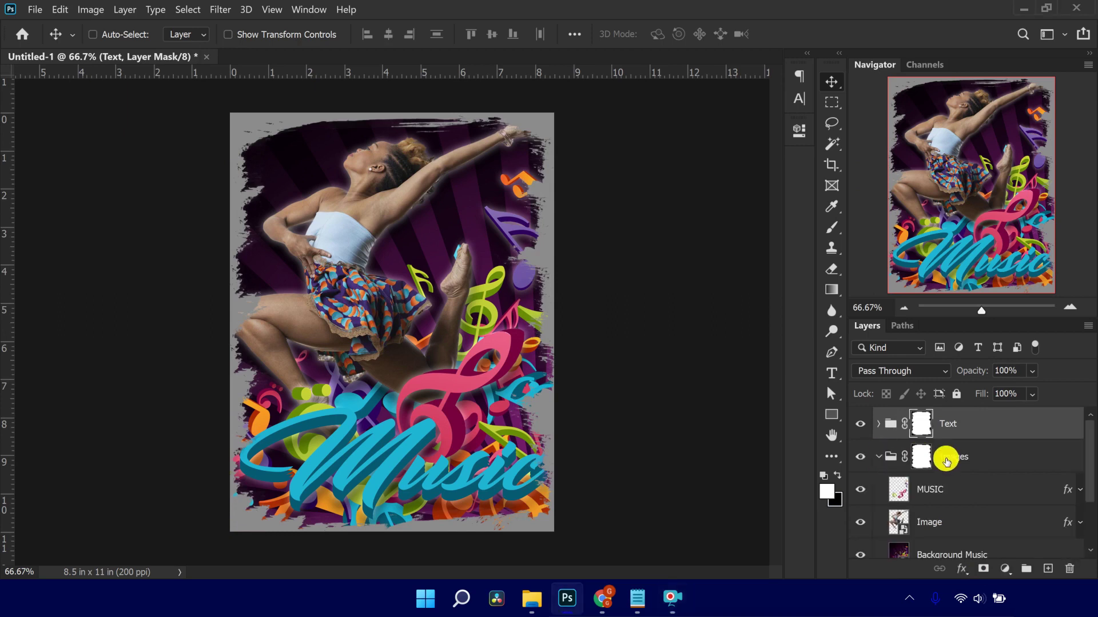
scroll(944, 456, "down", 2)
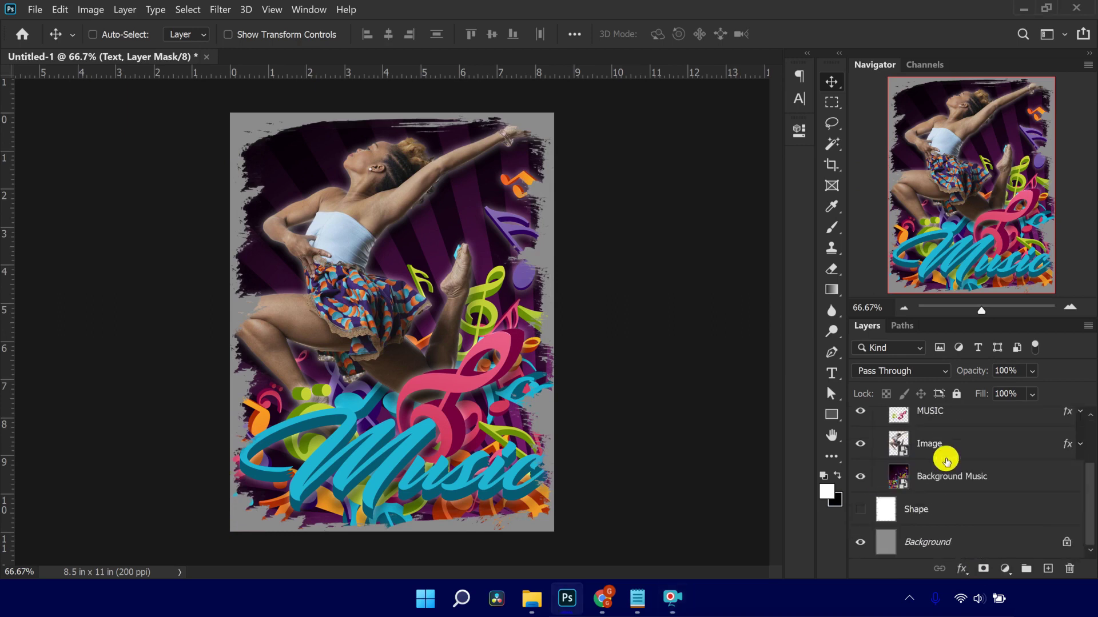
left_click(898, 448, "ctrl")
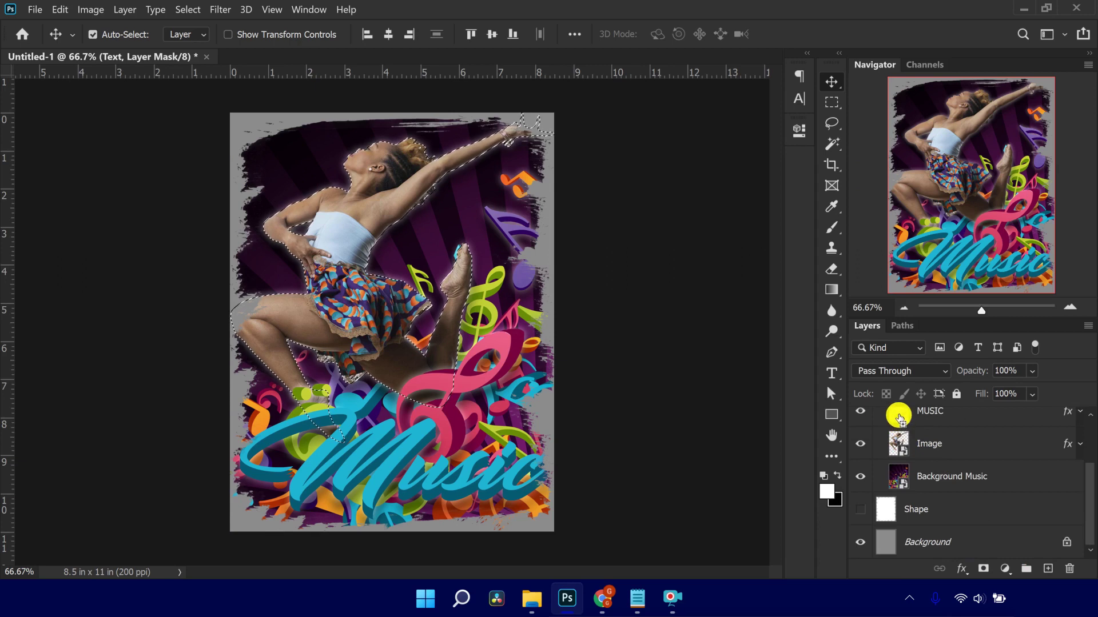
left_click(898, 417, "ctrl+shift")
scroll(965, 456, "up", 2)
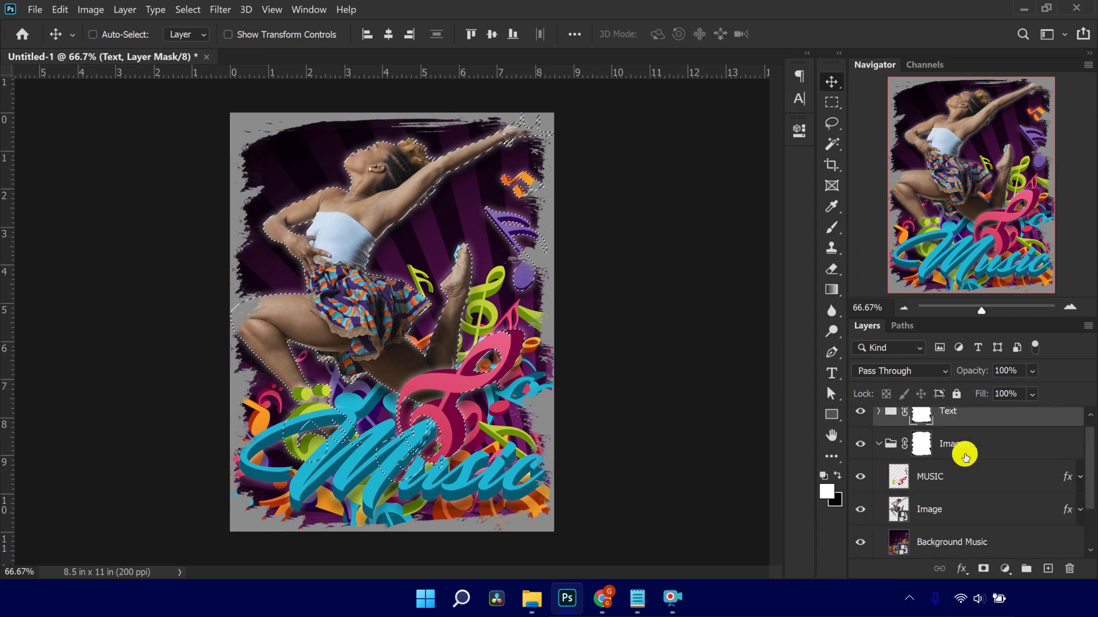
left_click(919, 446)
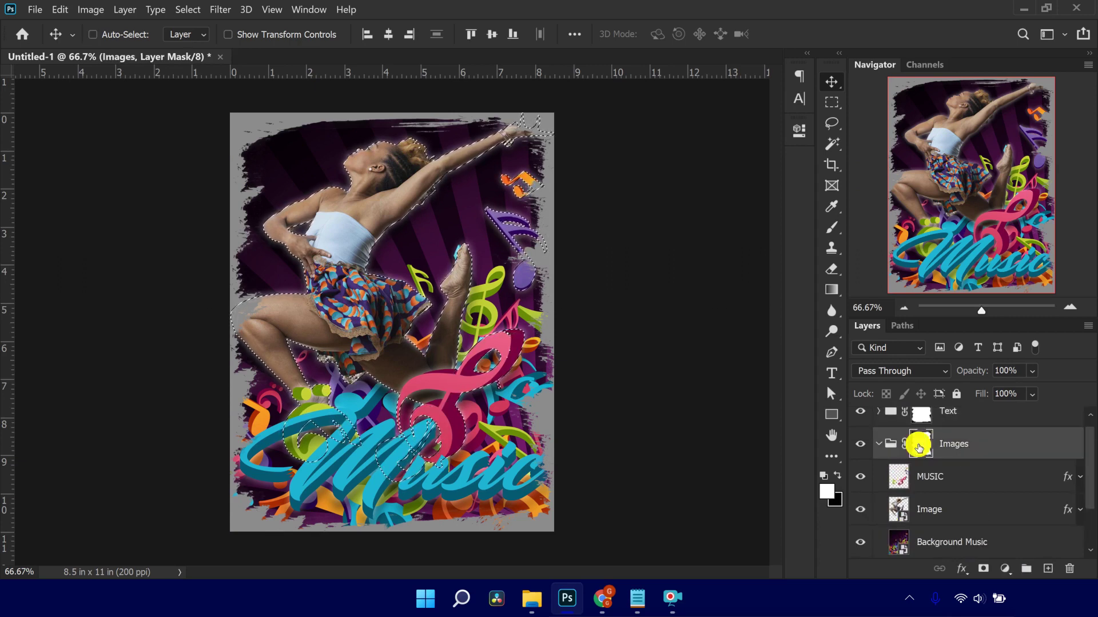
Paint white with a round hard brush to reveal the dancer's raised hand, then deselect
left_click(832, 229)
left_click(893, 224)
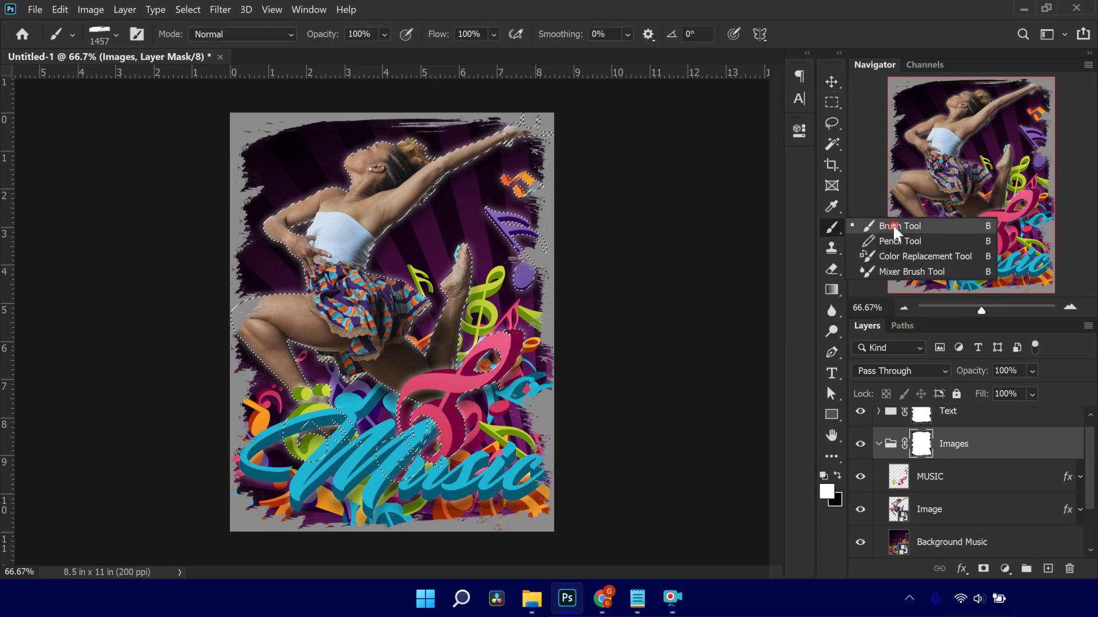
right_click(389, 229)
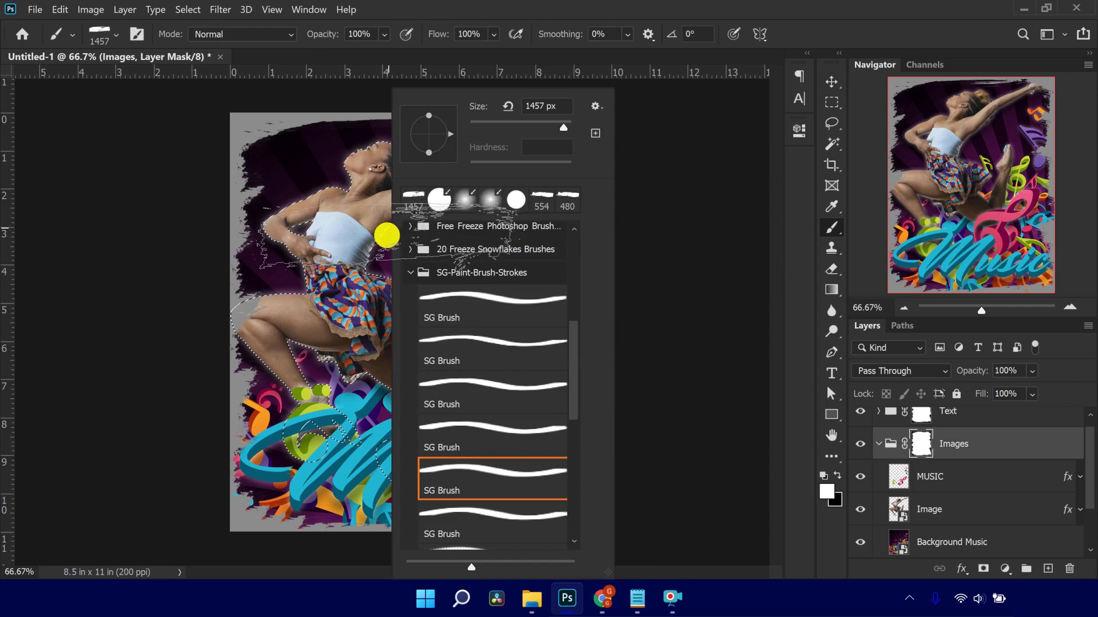
left_click(432, 203)
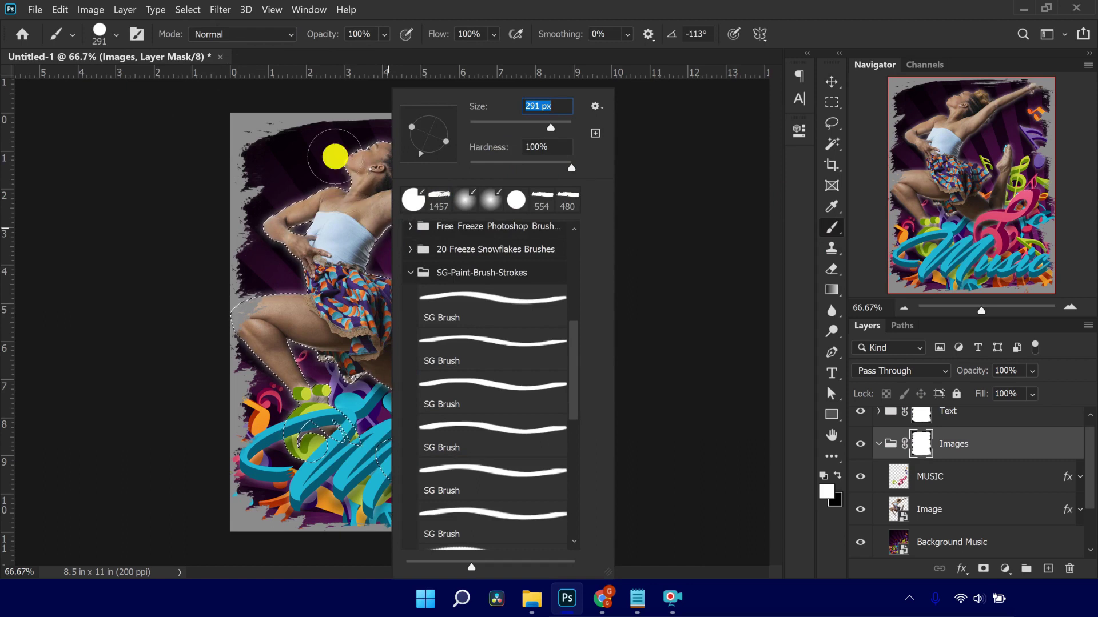
left_click(353, 169)
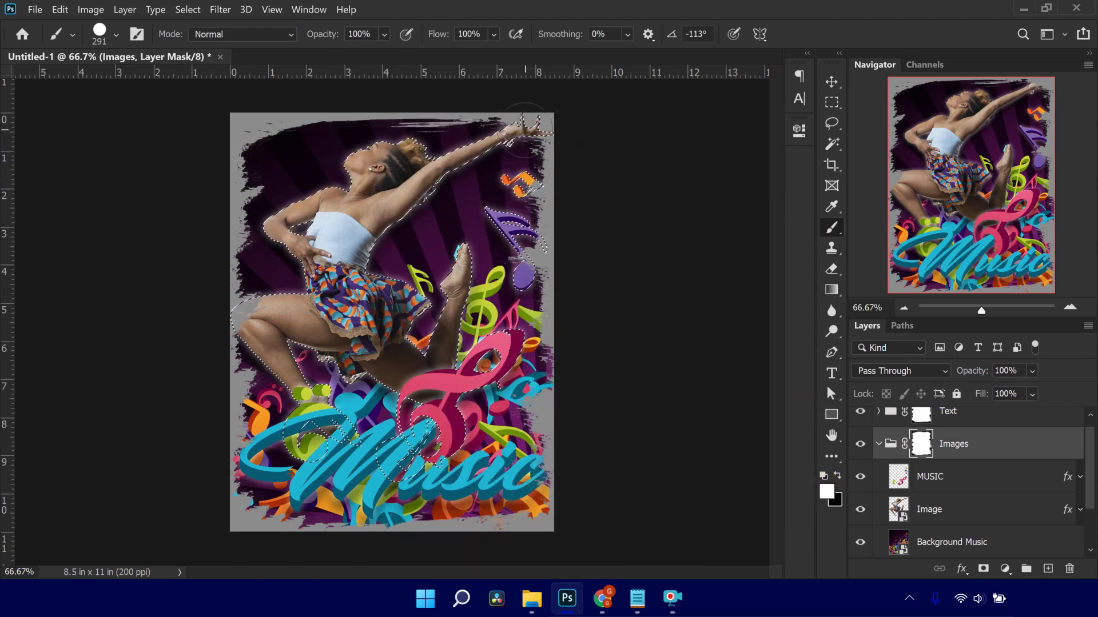
left_click(514, 131)
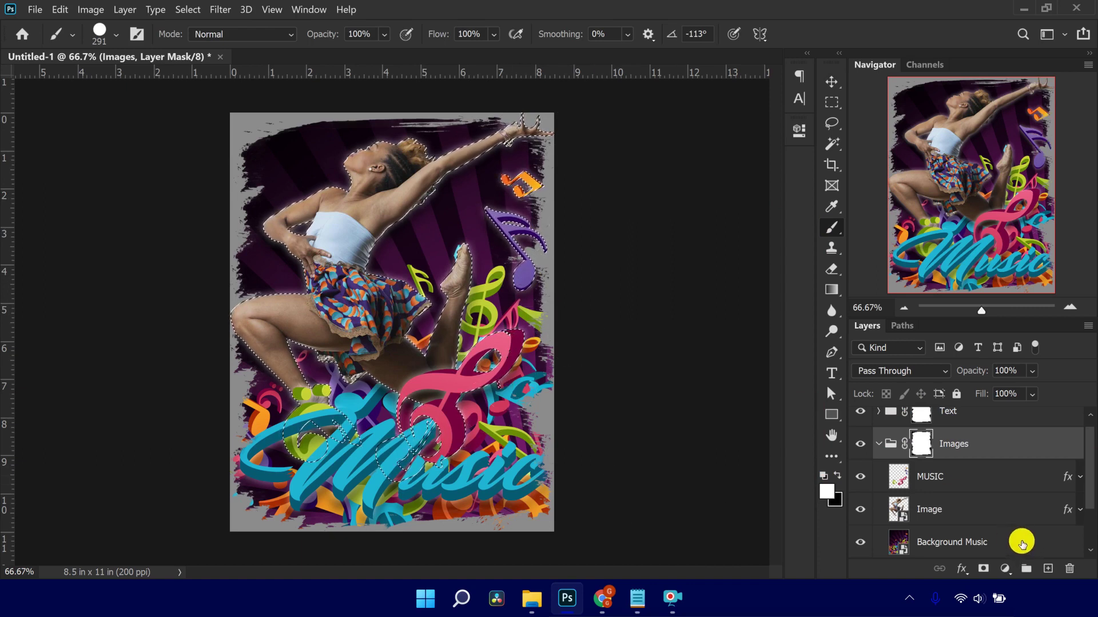
key("ctrl+d")
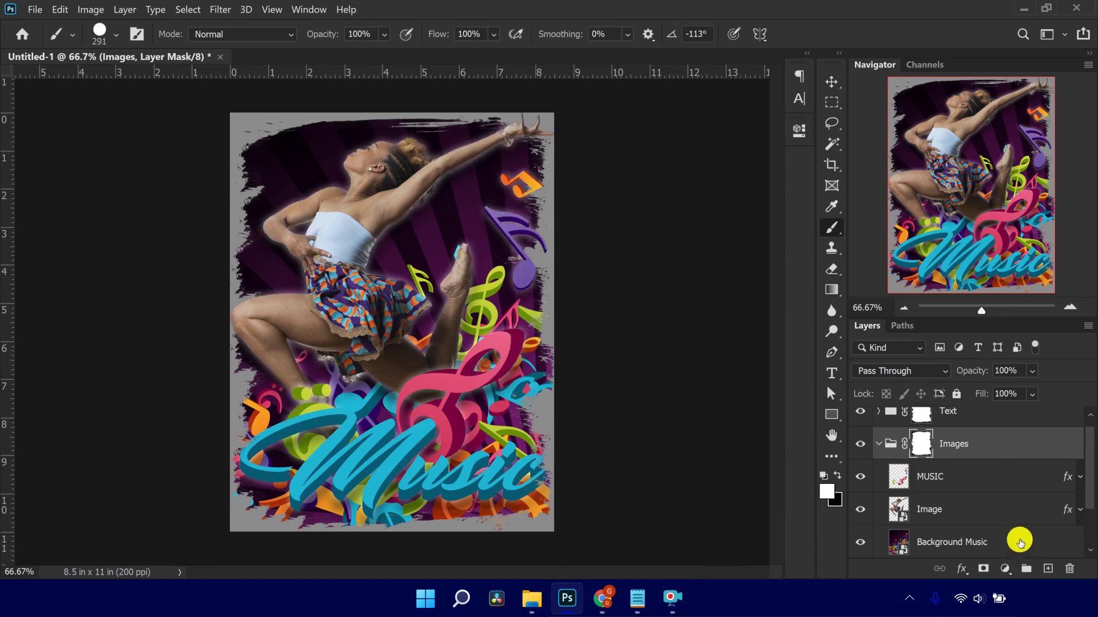
Collapse Images, expand the Text group and select all the Music title layers
left_click(879, 444)
left_click(878, 425)
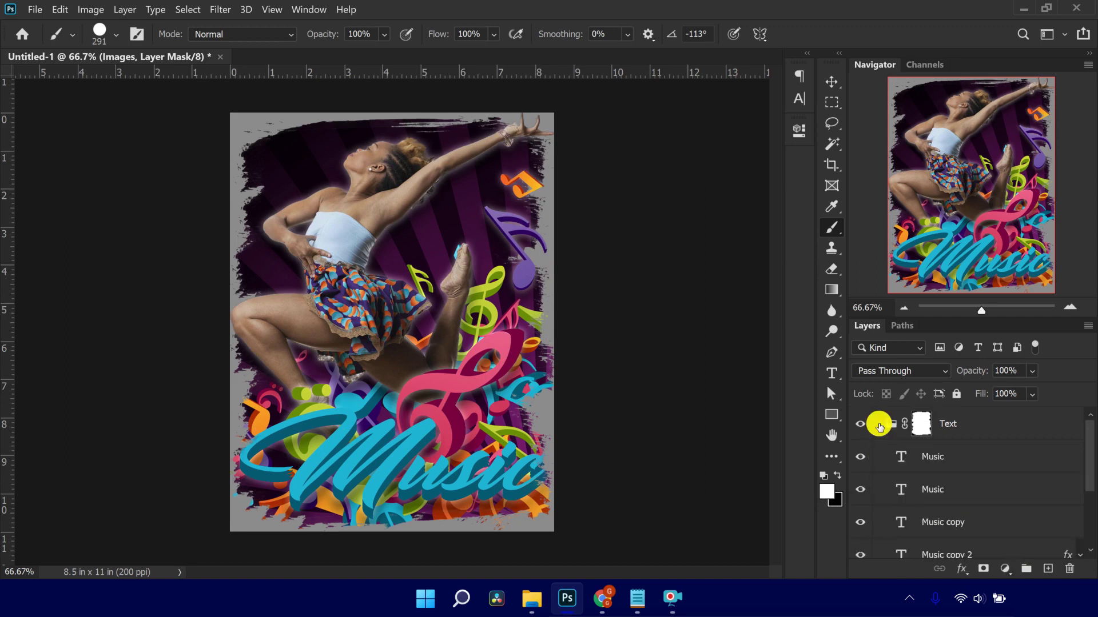
left_click(974, 456)
scroll(974, 455, "down", 3)
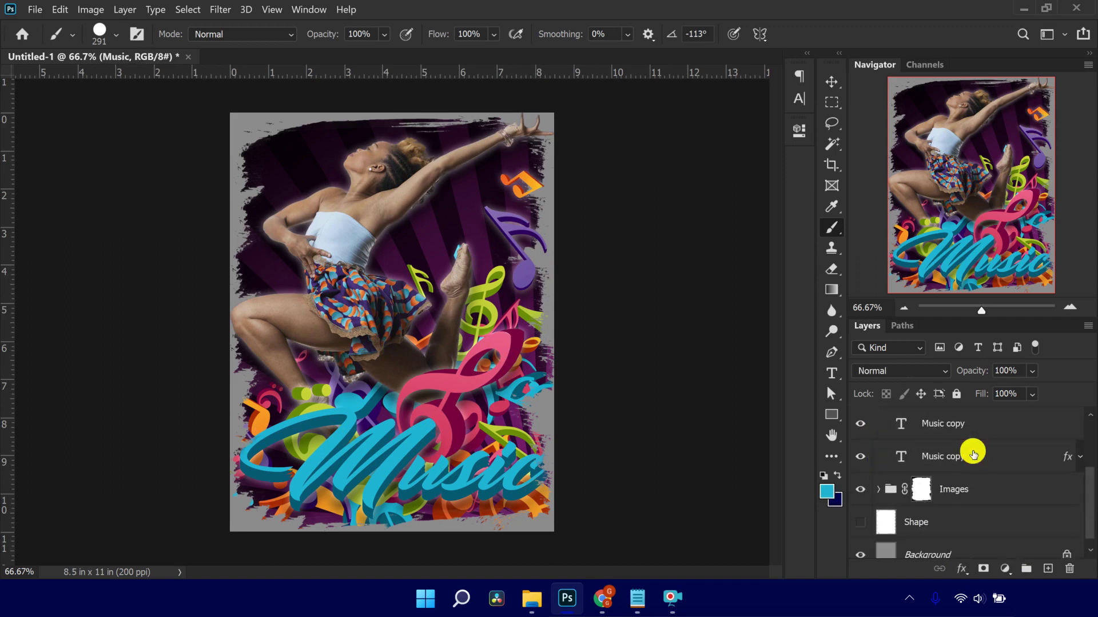
left_click(993, 457, "shift")
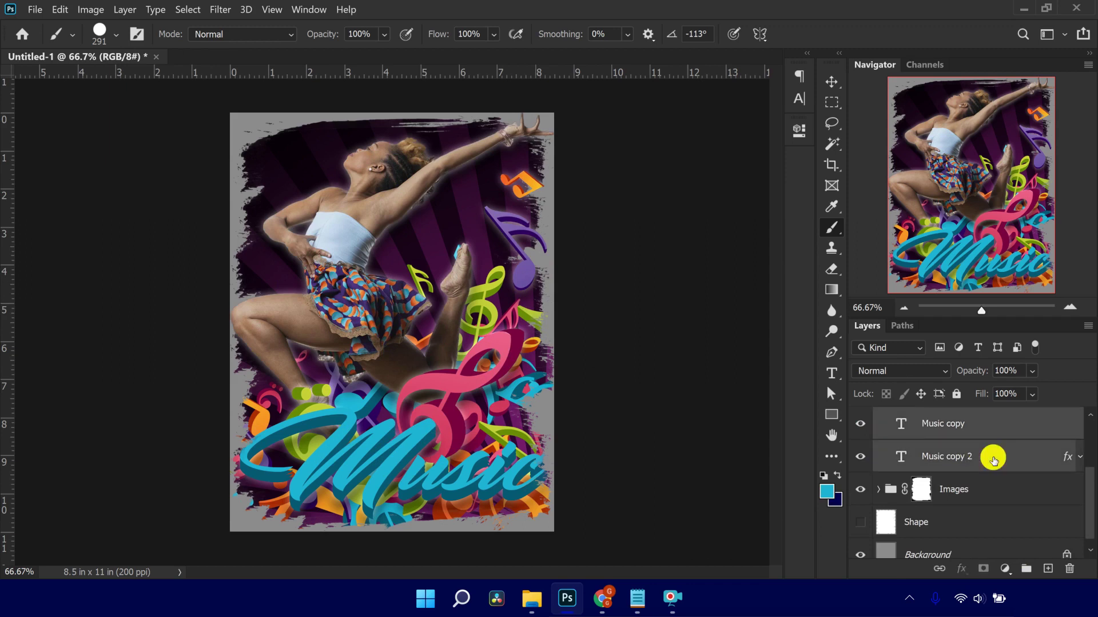
scroll(993, 458, "up", 2)
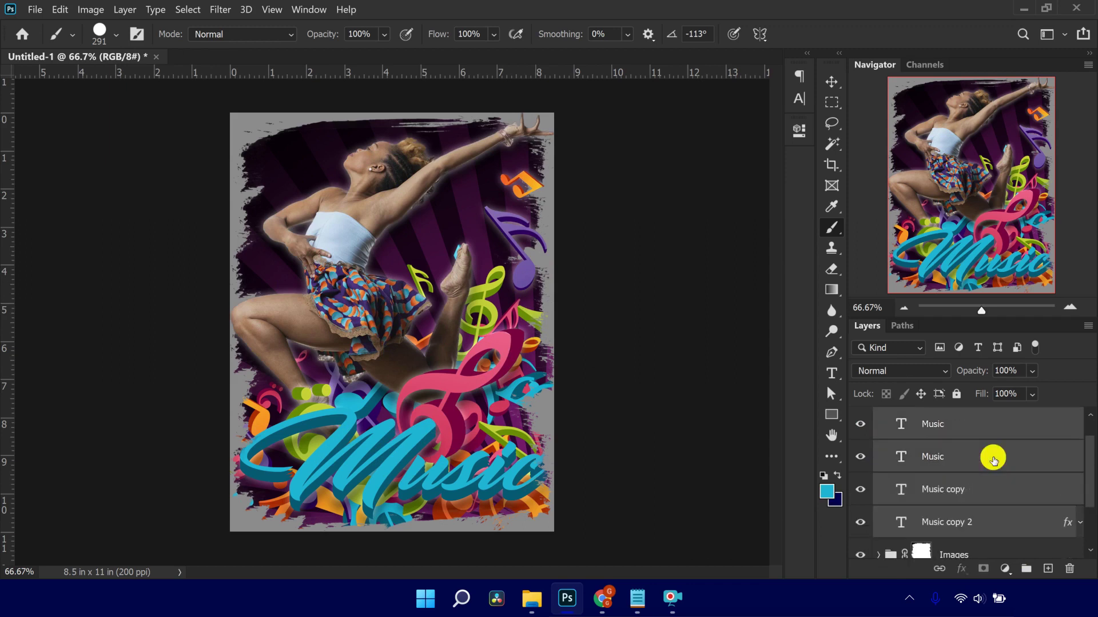
Scale the Music title to about 103% and move it slightly lower
key("ctrl+t")
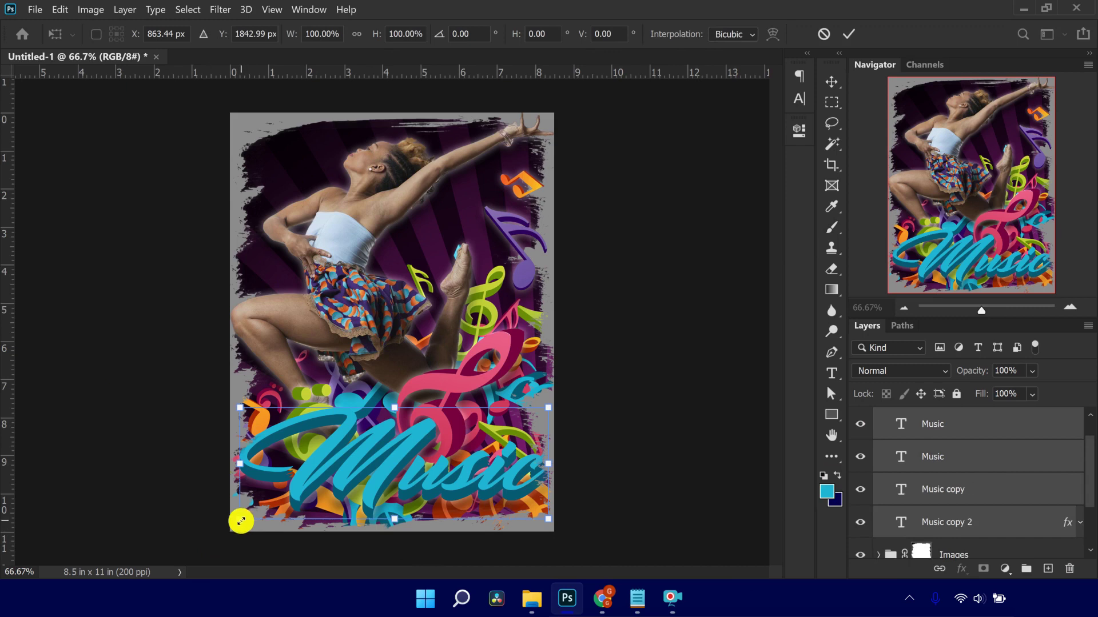
left_click_drag(241, 521, 233, 529)
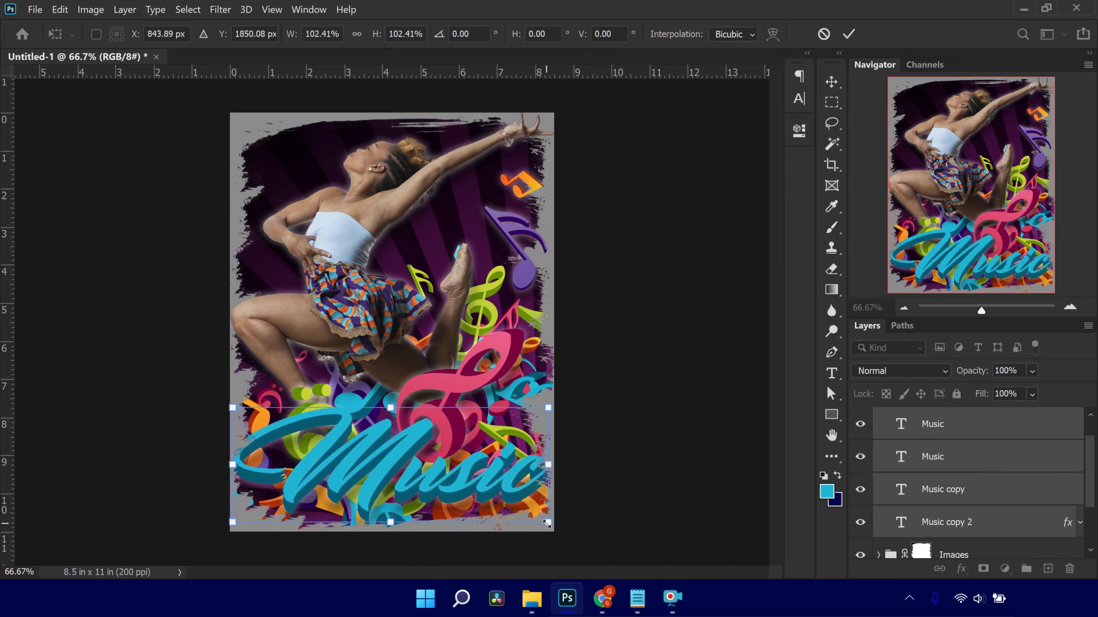
left_click_drag(548, 523, 548, 524)
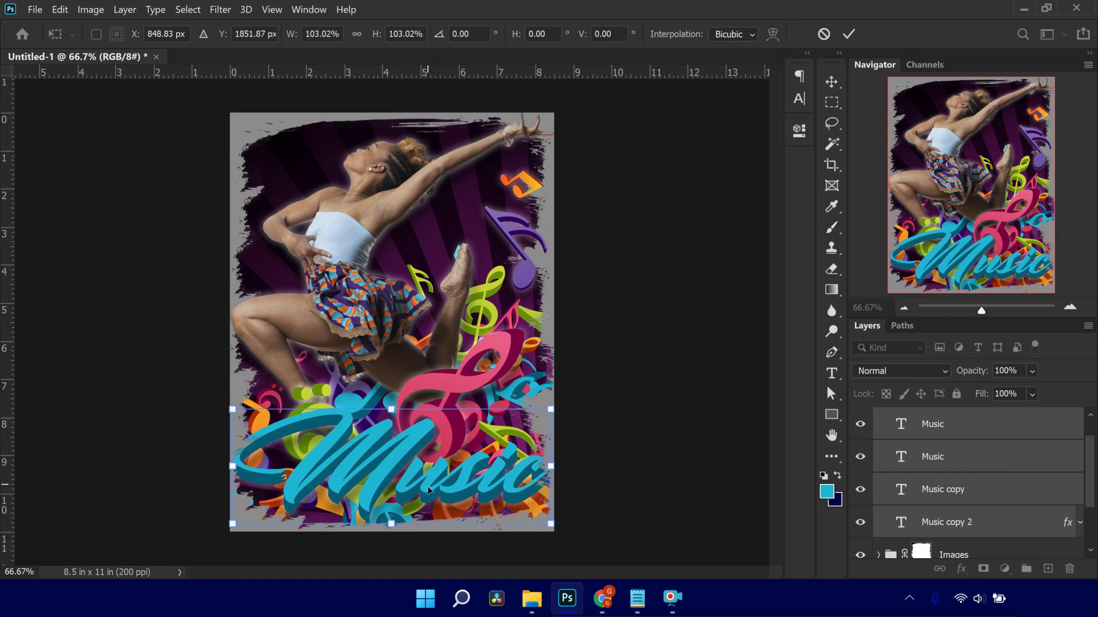
left_click_drag(428, 485, 428, 496)
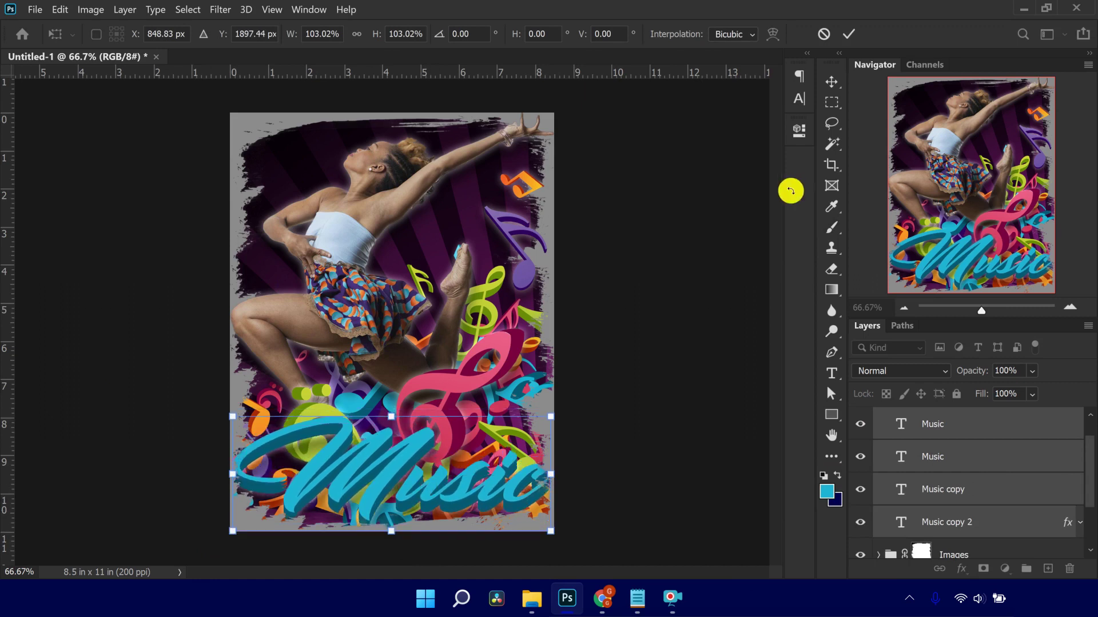
left_click(847, 33)
key("b")
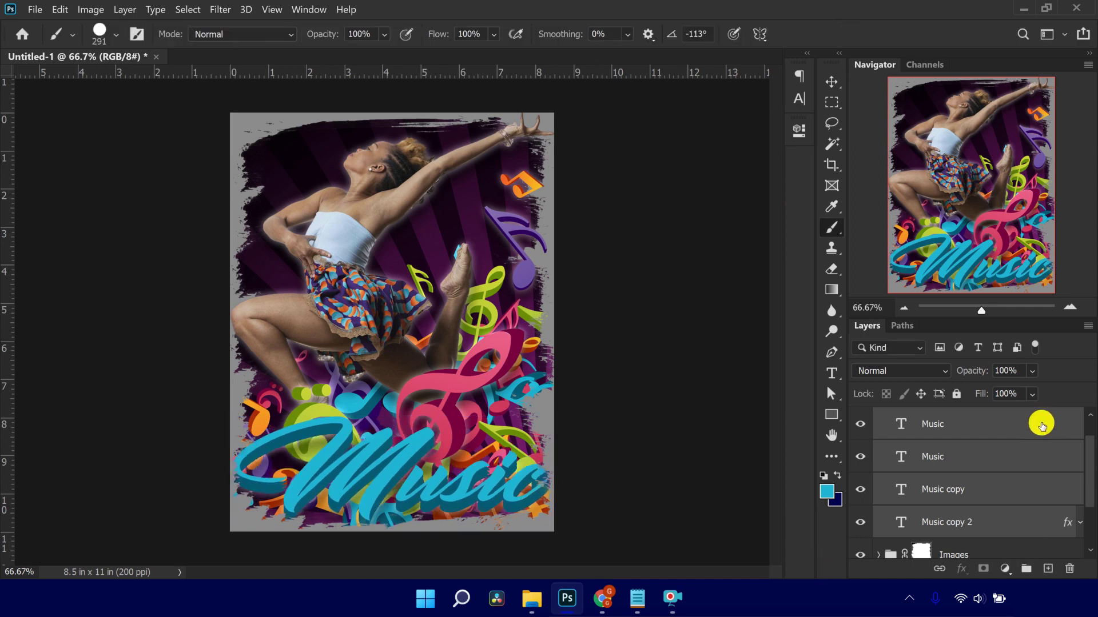
Paint white into the Text group mask within the three Music lettering outlines, then deselect
left_click(903, 526)
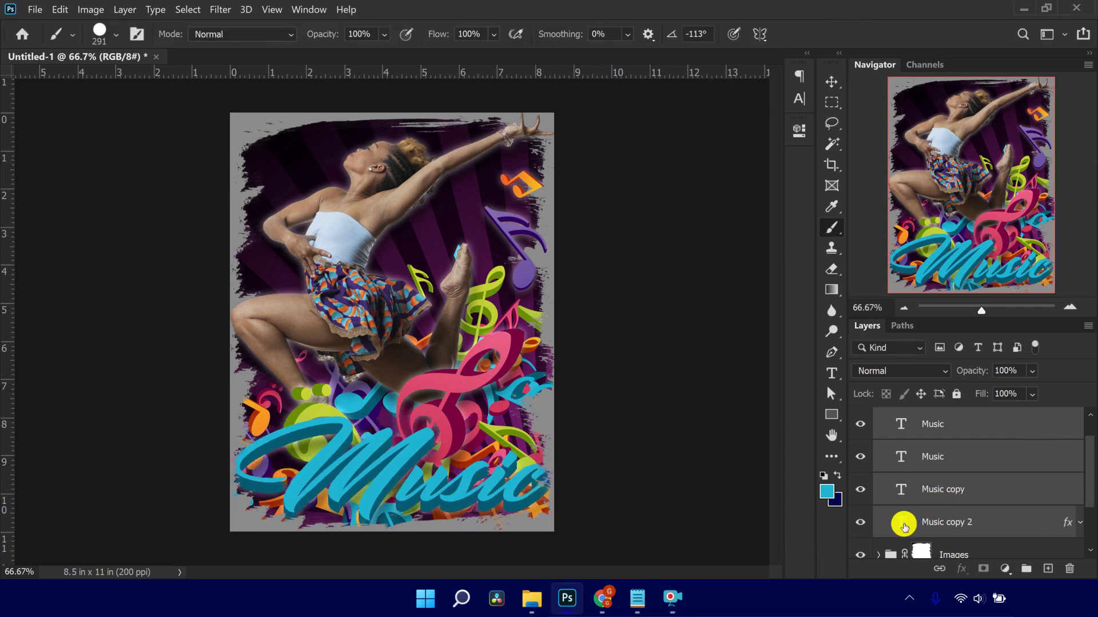
left_click(902, 524, "ctrl")
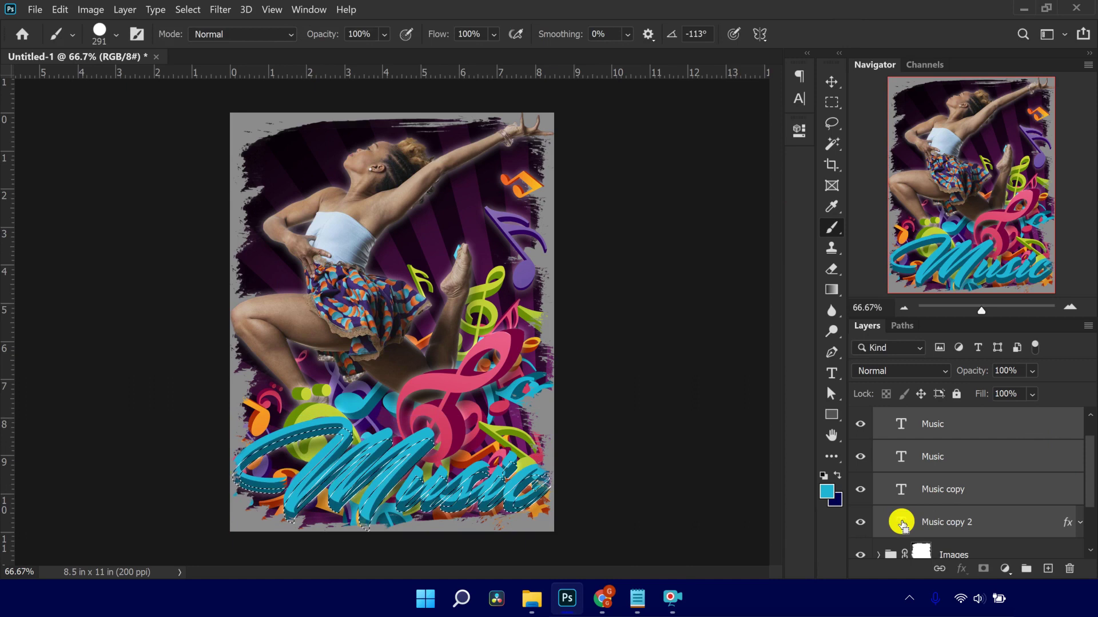
left_click(903, 471, "ctrl")
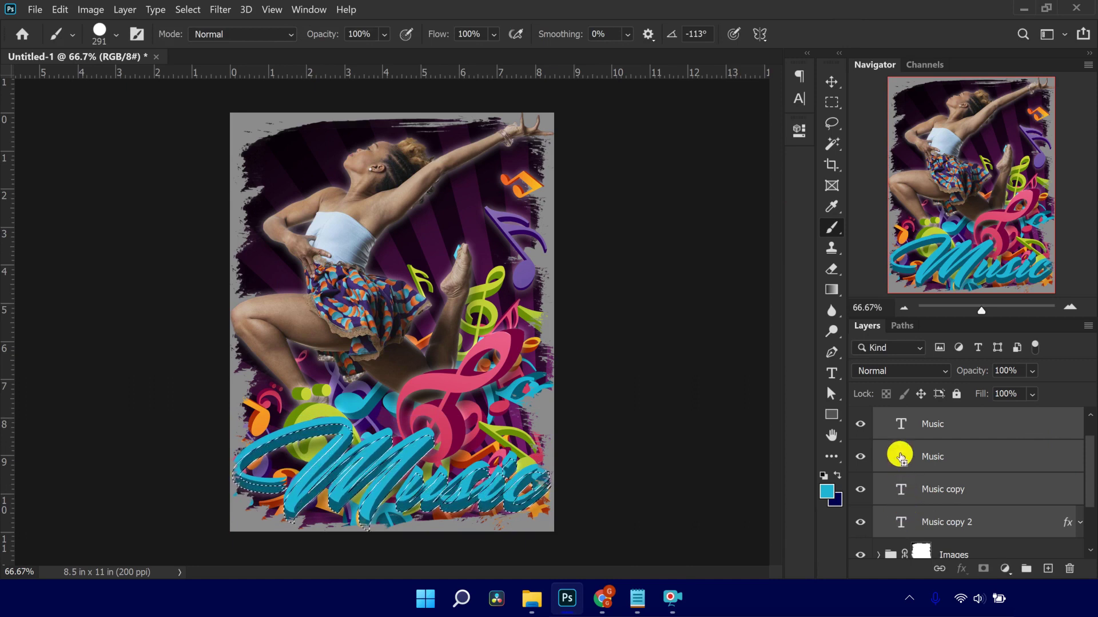
left_click(901, 424, "ctrl+shift")
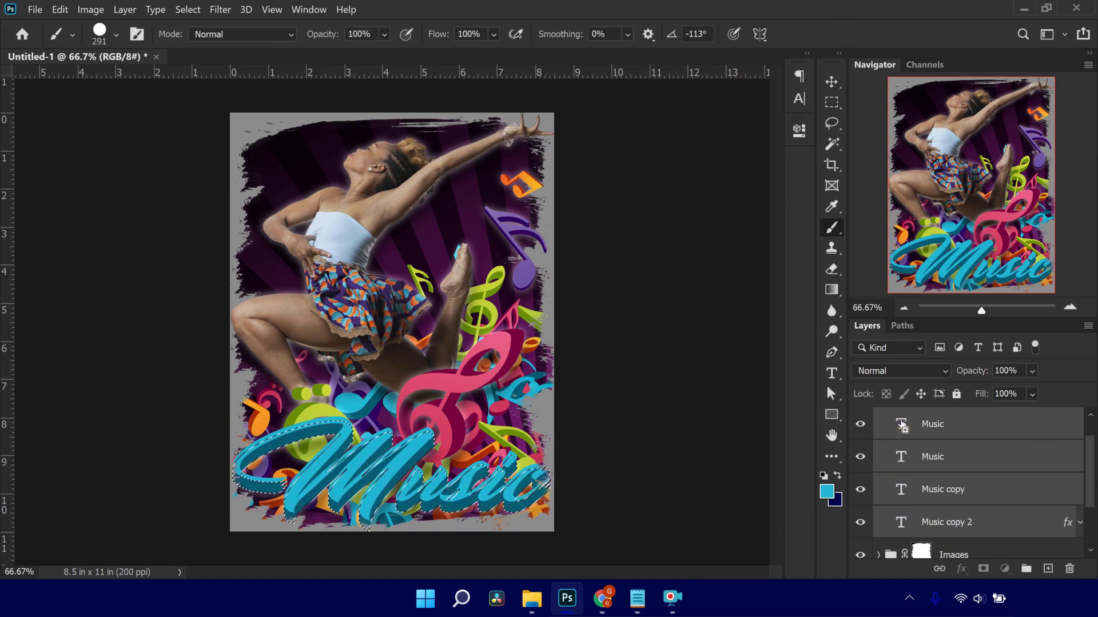
scroll(942, 468, "up", 1)
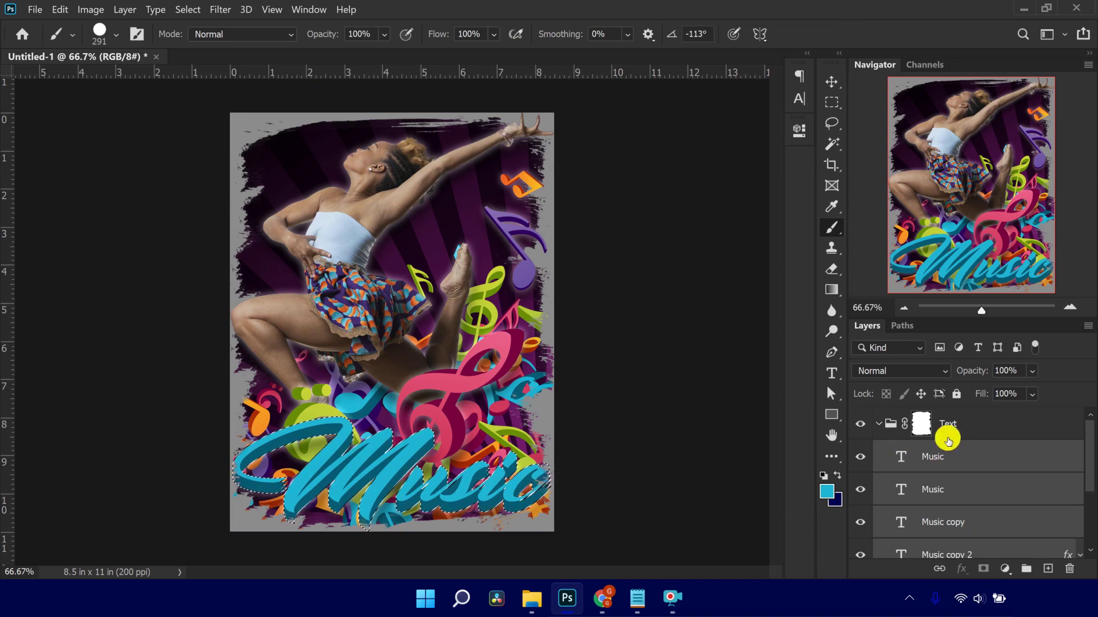
left_click(921, 424)
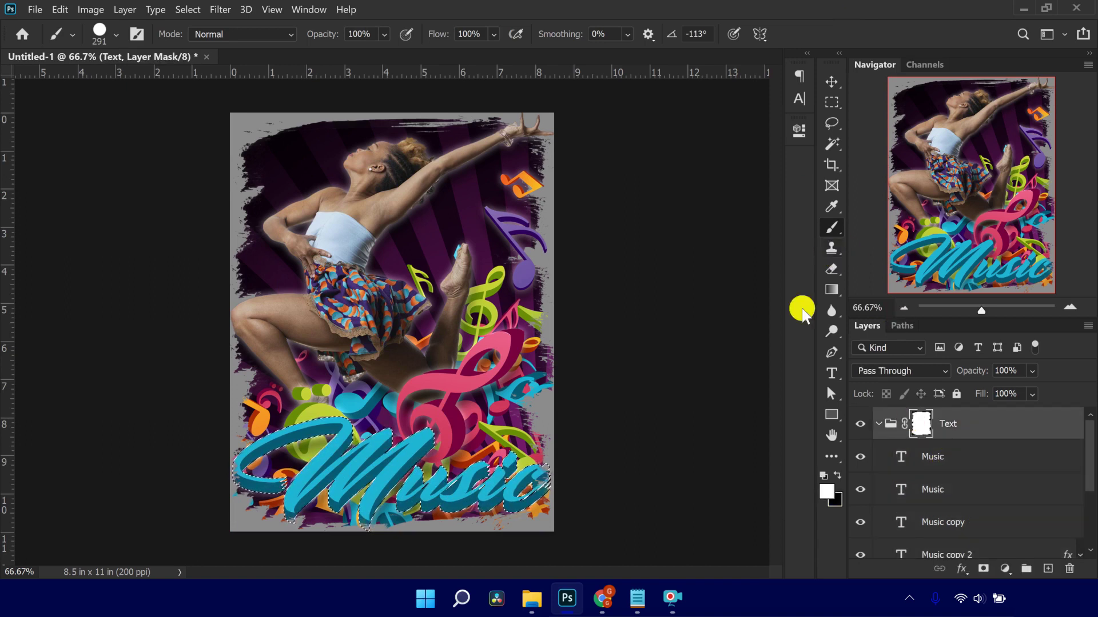
mouse_move(285, 305)
left_mouse_down()
mouse_move(265, 453)
mouse_move(251, 469)
left_mouse_up()
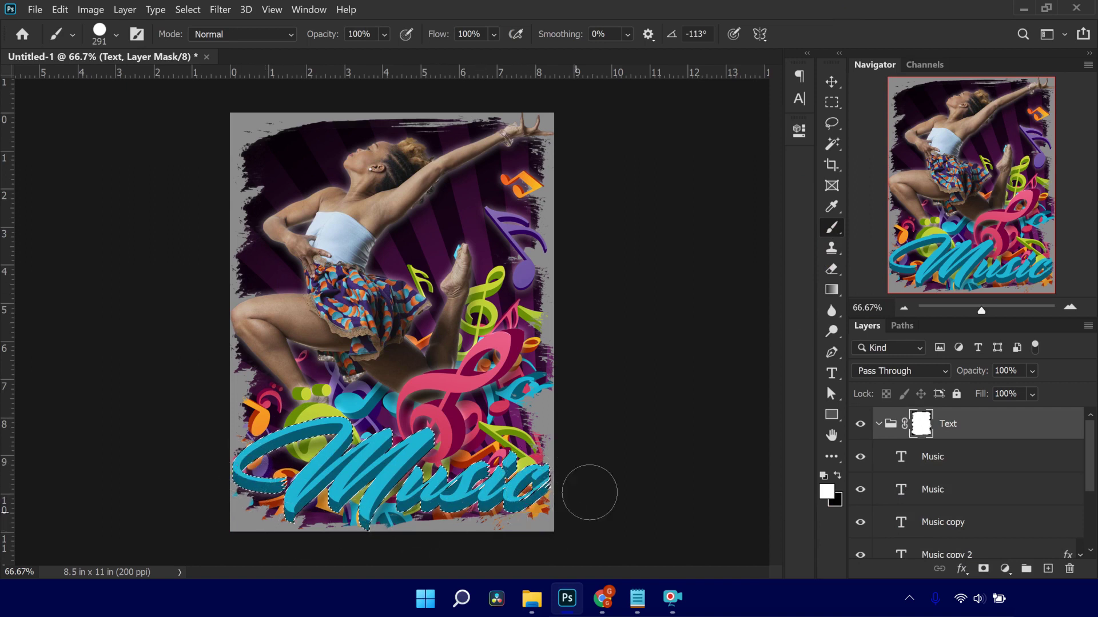
left_click(969, 566)
key("ctrl+d")
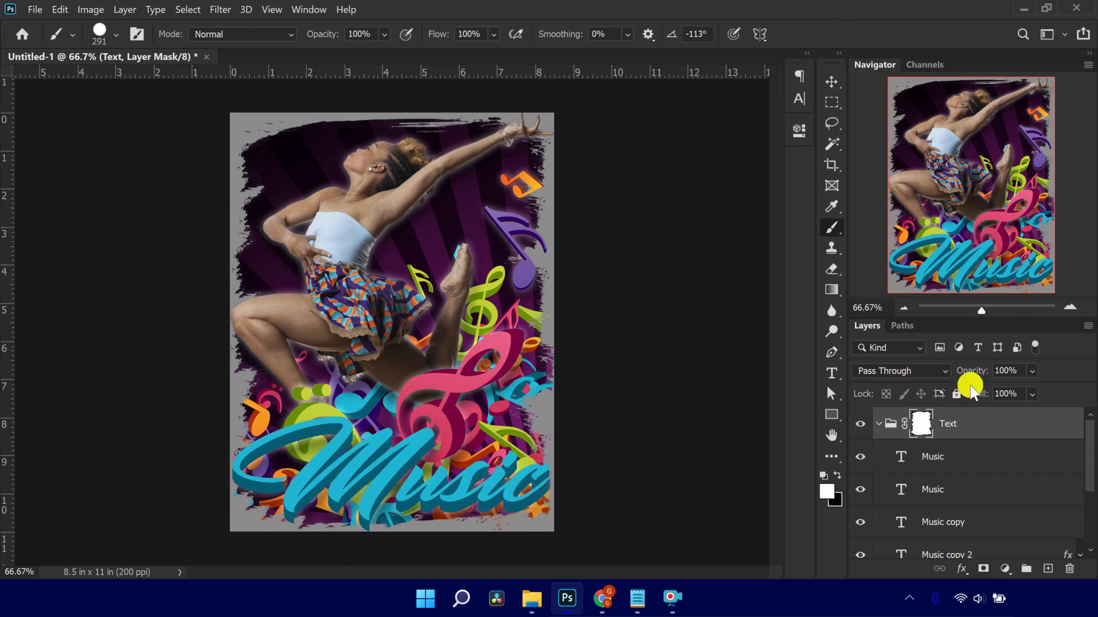
left_click(878, 425)
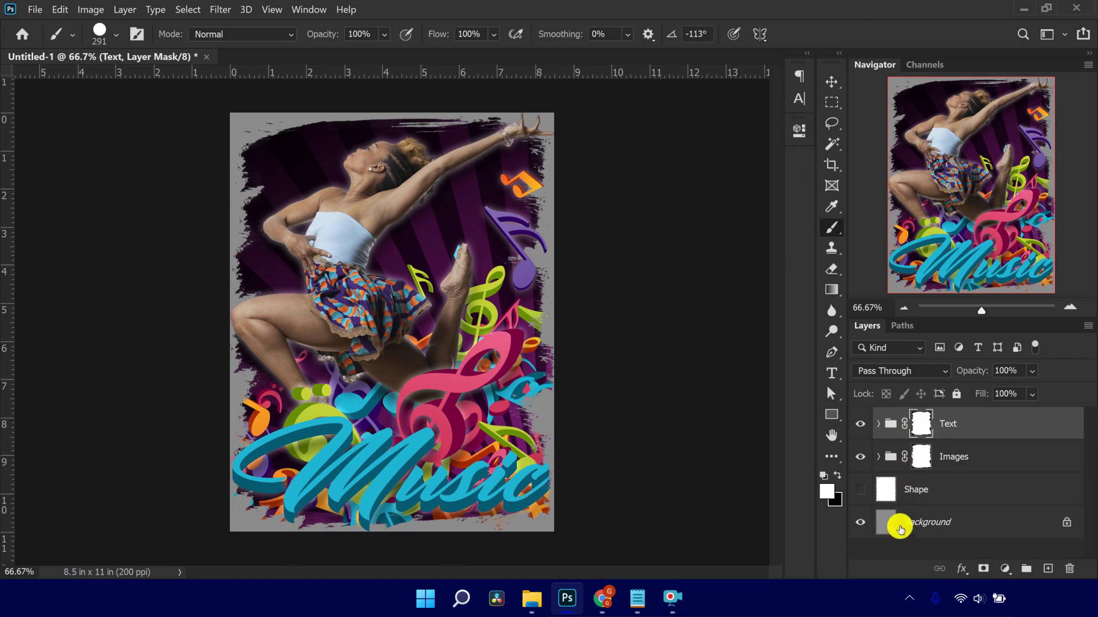
Hide the Background and export the poster as a transparent PNG-24, Untitled-1.png, to the Desktop
left_click(862, 524)
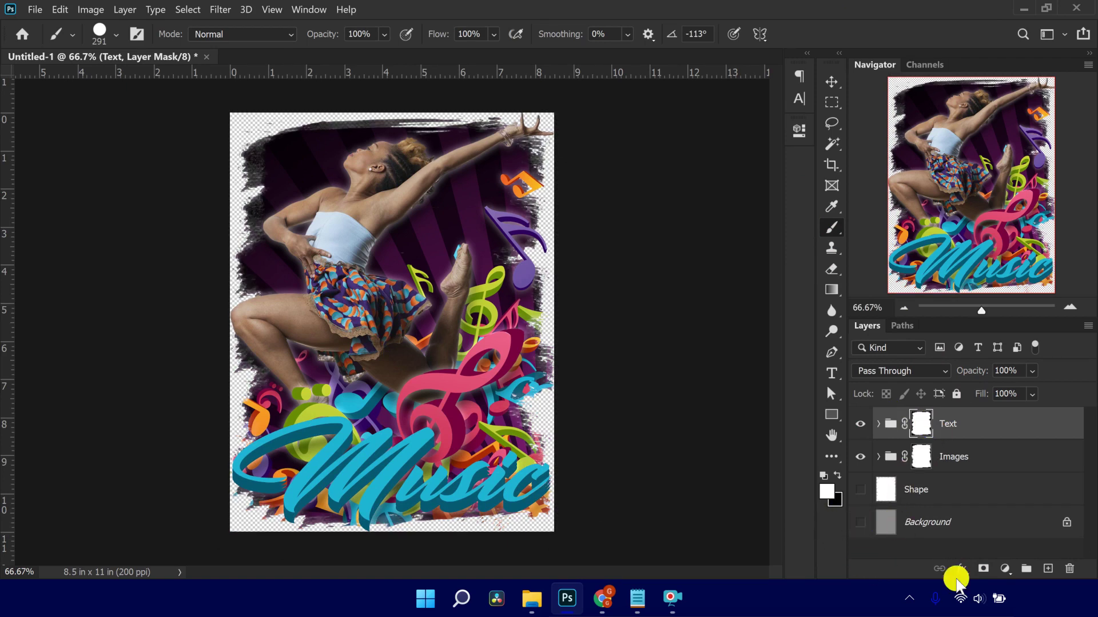
left_click(35, 9)
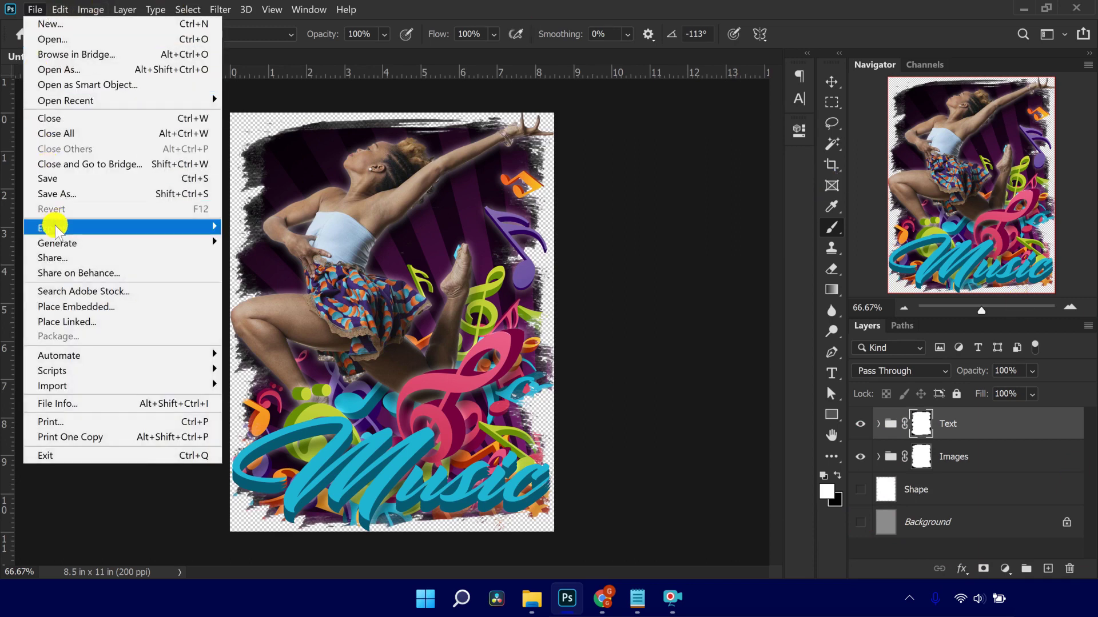
mouse_move(58, 231)
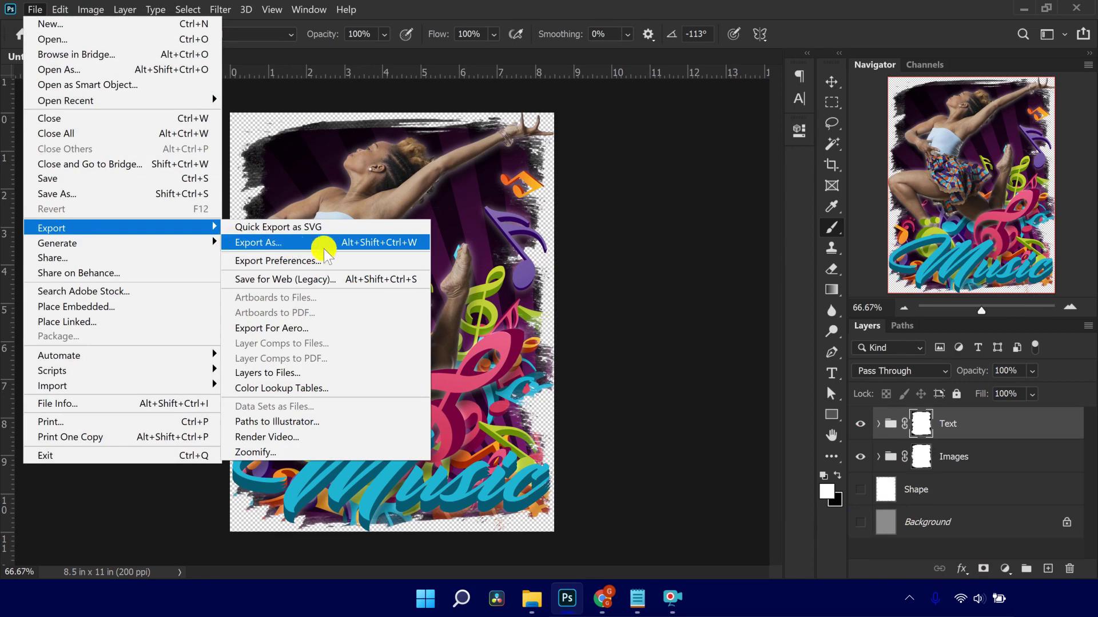
left_click(331, 280)
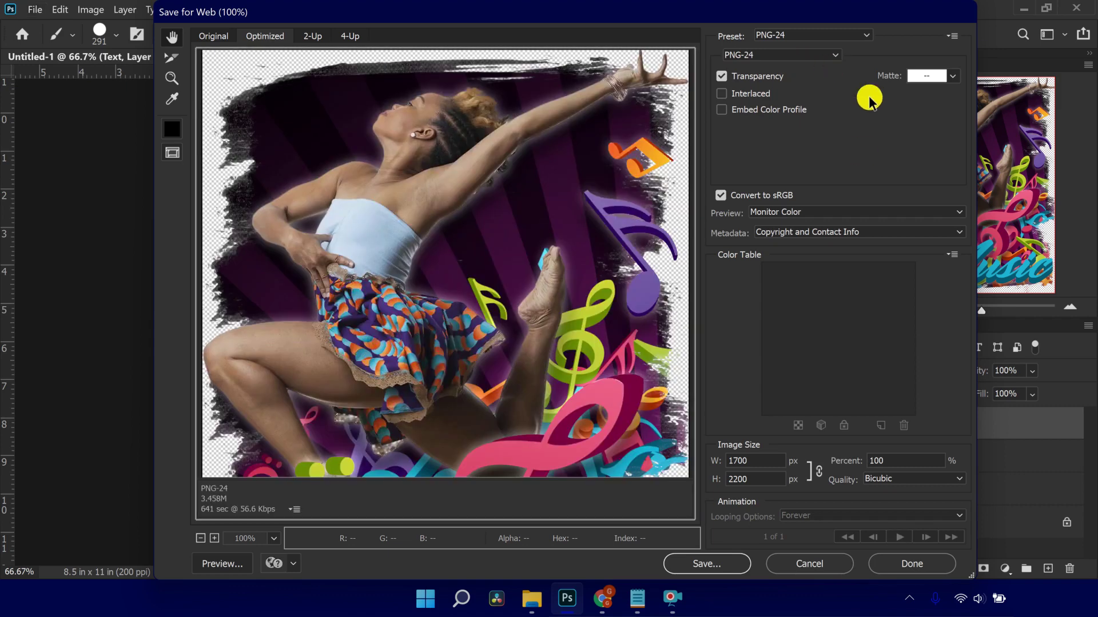
left_click(708, 564)
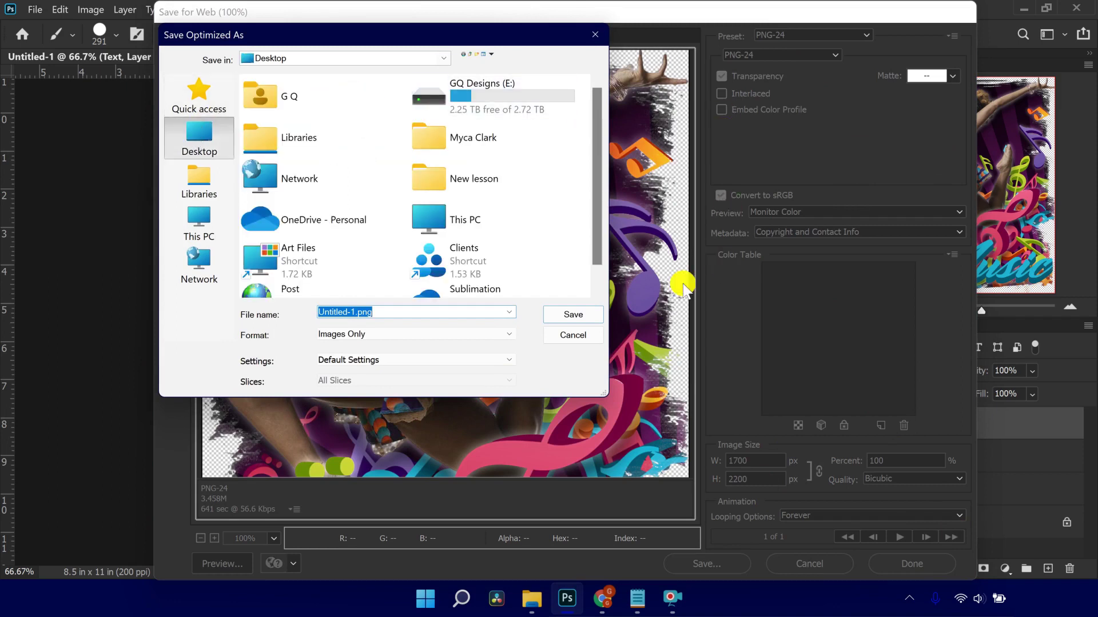
left_click(574, 315)
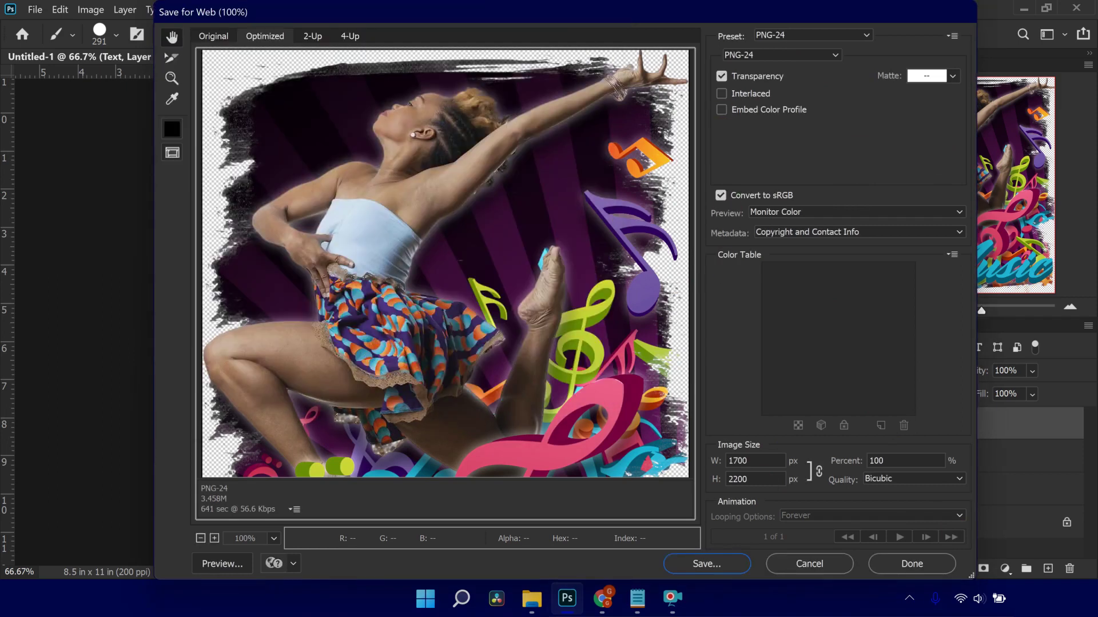